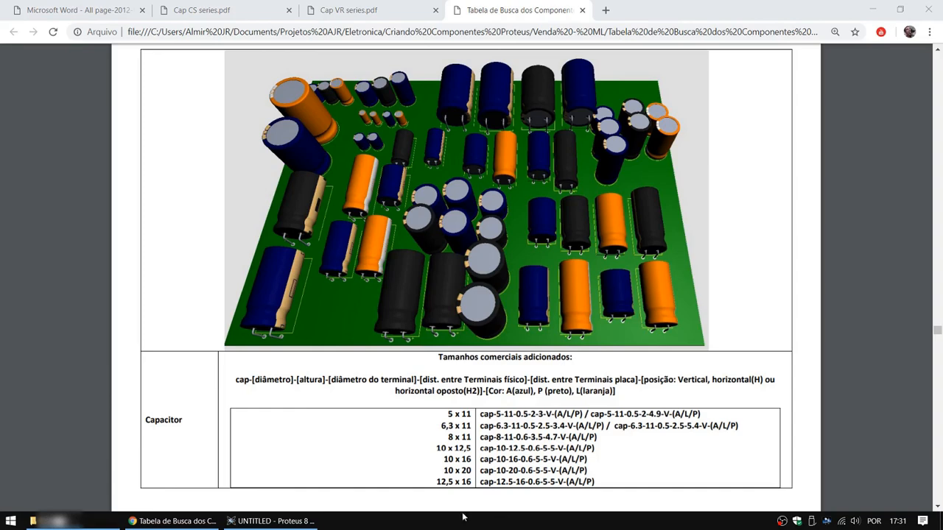
Review the commercial capacitor sizes and their package codes in the component search table.
{"action": "scroll", "coordinate": [438, 324], "scroll_direction": "down", "scroll_amount": 5}
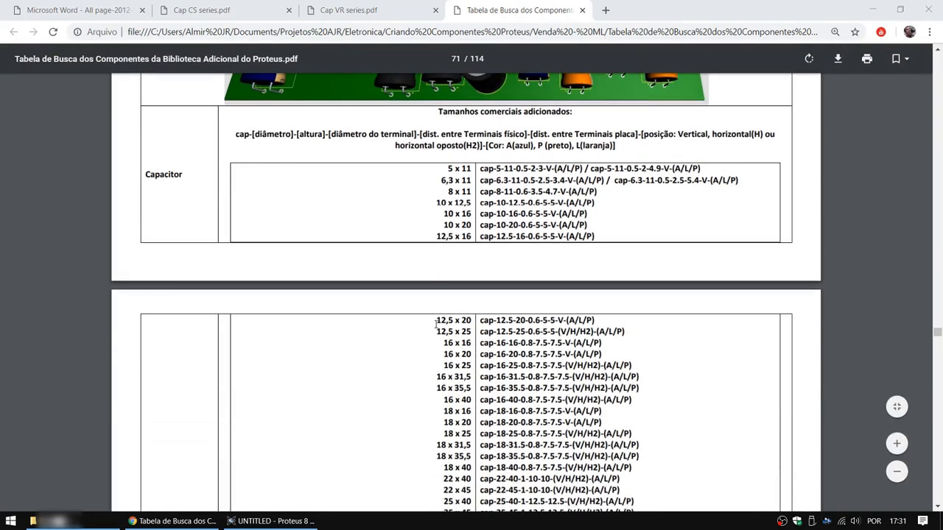
{"action": "scroll", "coordinate": [446, 353], "scroll_direction": "down", "scroll_amount": 1}
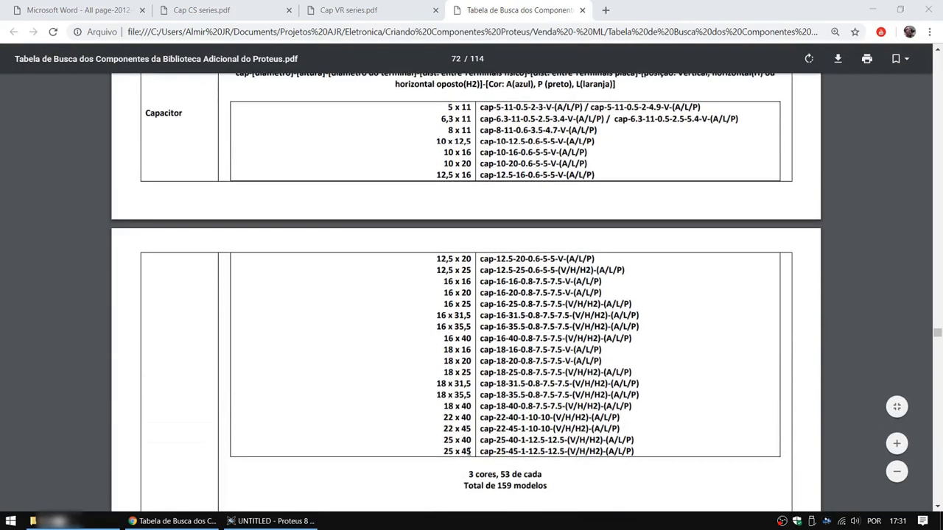
{"action": "left_click_drag", "start_coordinate": [469, 451], "coordinate": [430, 257]}
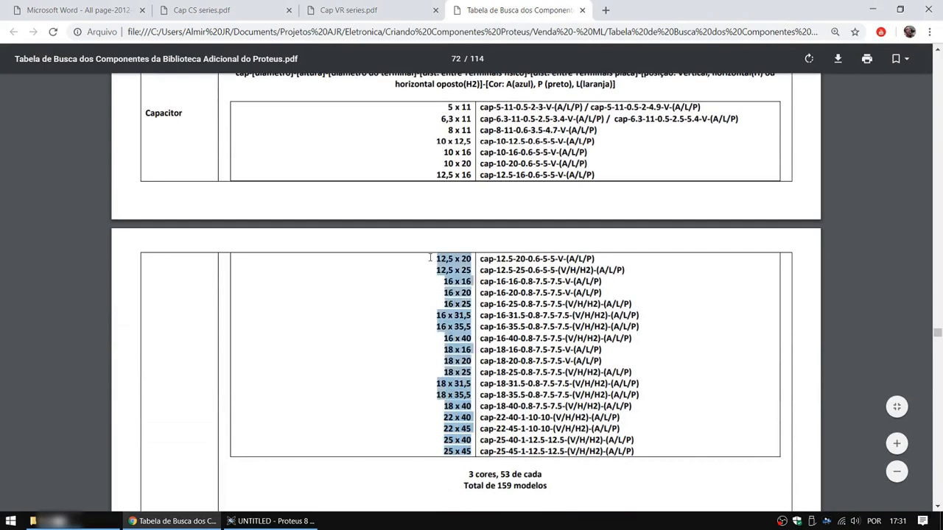
{"action": "left_click_drag", "start_coordinate": [465, 163], "coordinate": [445, 120]}
{"action": "left_click", "coordinate": [444, 120]}
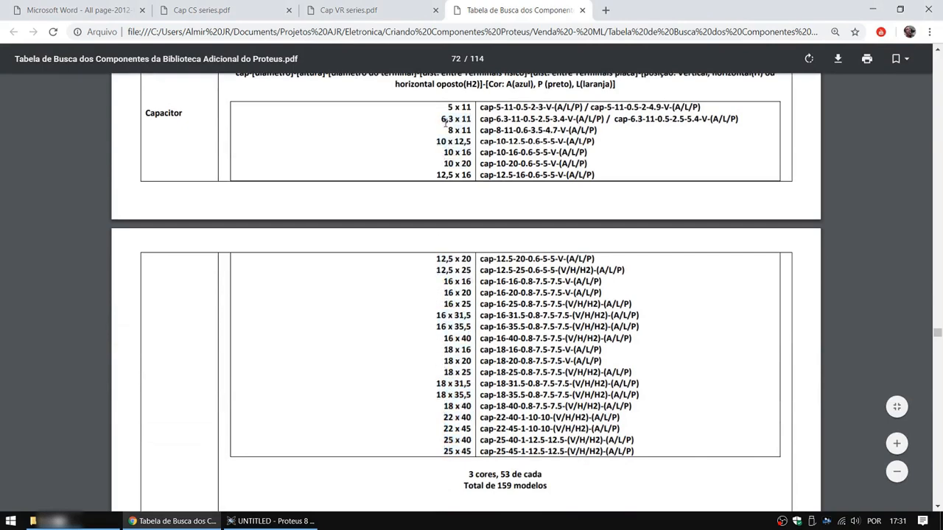
Open the Lelon REA series datasheet and read through its specifications down to the dimension diagrams.
{"action": "left_click", "coordinate": [127, 9]}
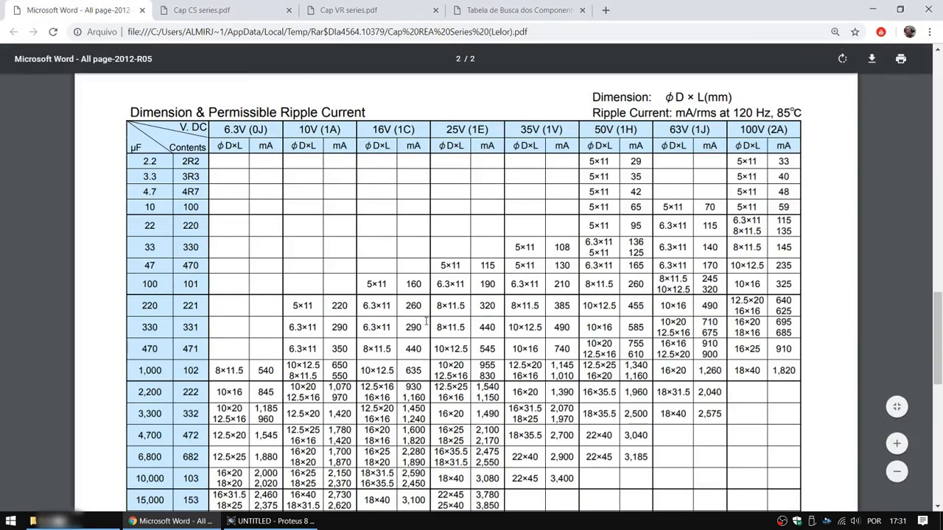
{"action": "scroll", "coordinate": [426, 322], "scroll_direction": "up", "scroll_amount": 3}
{"action": "scroll", "coordinate": [426, 322], "scroll_direction": "up", "scroll_amount": 10}
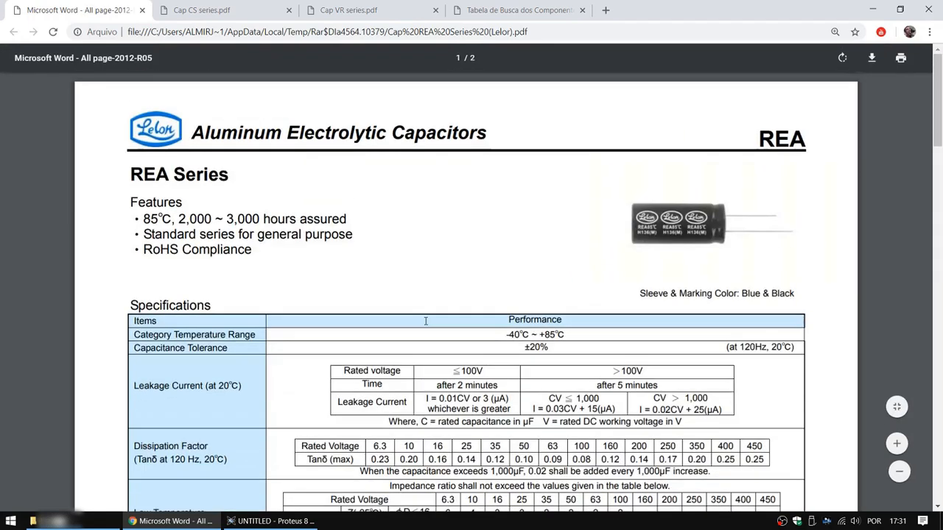
{"action": "scroll", "coordinate": [426, 322], "scroll_direction": "down", "scroll_amount": 2}
{"action": "scroll", "coordinate": [425, 321], "scroll_direction": "up", "scroll_amount": 2}
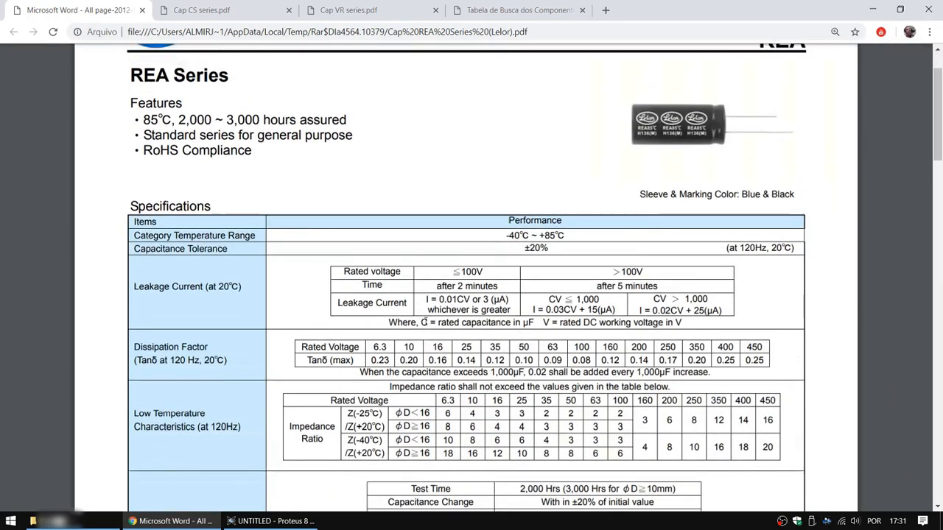
{"action": "scroll", "coordinate": [426, 322], "scroll_direction": "down", "scroll_amount": 9}
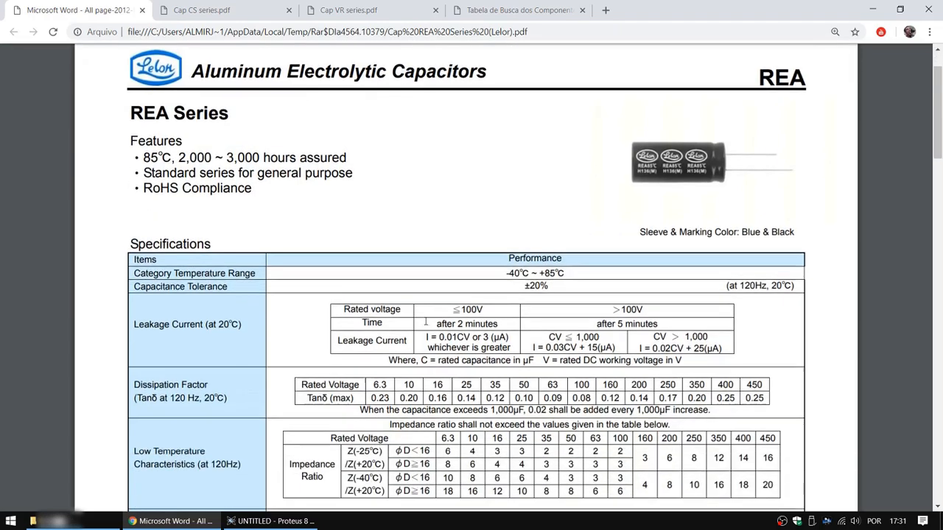
{"action": "scroll", "coordinate": [390, 302], "scroll_direction": "down", "scroll_amount": 2}
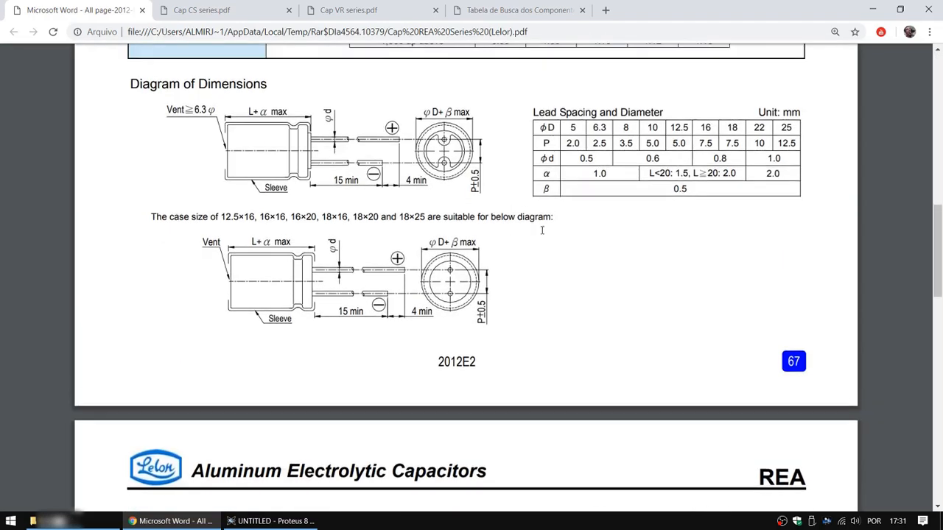
Examine the diameter, lead spacing and terminal diameter rows of the REA Lead Spacing and Diameter table.
{"action": "scroll", "coordinate": [531, 213], "scroll_direction": "up", "scroll_amount": 1}
{"action": "left_click_drag", "start_coordinate": [600, 172], "coordinate": [780, 202]}
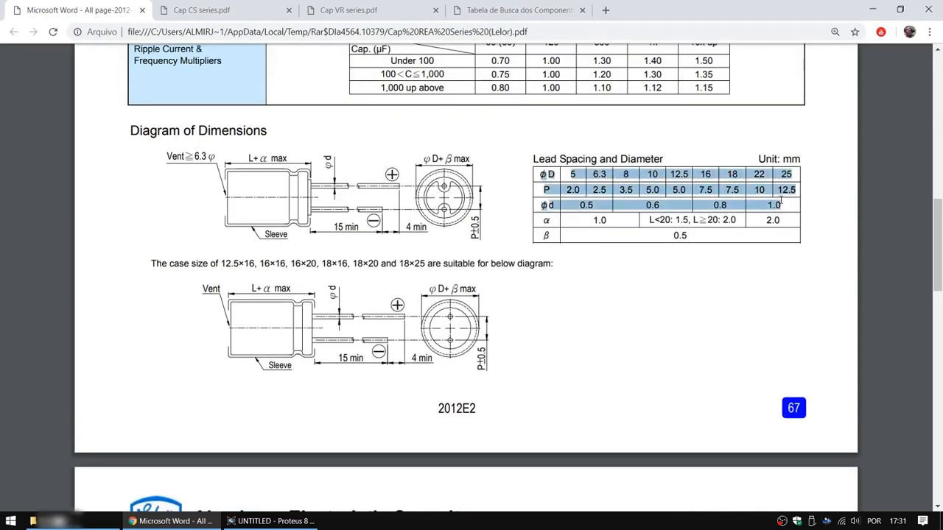
{"action": "scroll", "coordinate": [513, 435], "scroll_direction": "up", "scroll_amount": 2}
{"action": "scroll", "coordinate": [507, 339], "scroll_direction": "down", "scroll_amount": 3}
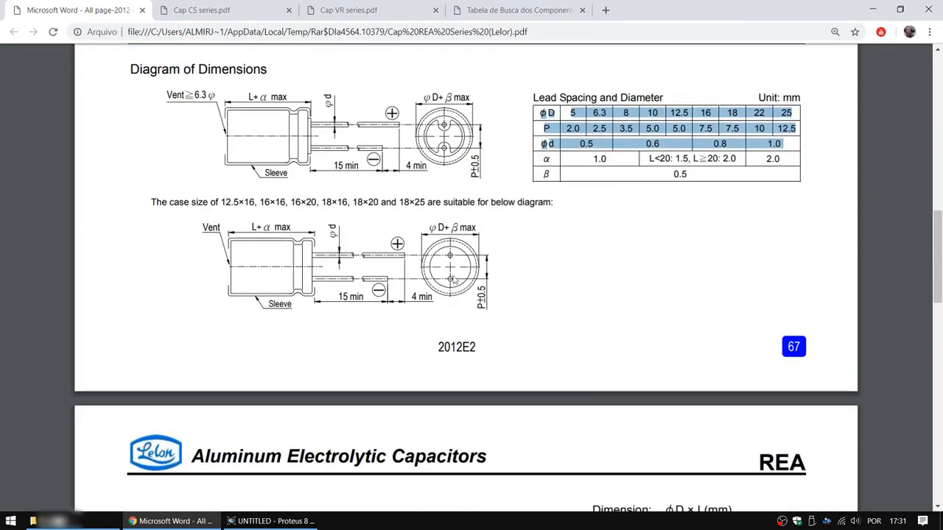
Examine the case sizes by capacitance and voltage in the REA Dimension & Permissible Ripple Current table.
{"action": "scroll", "coordinate": [450, 278], "scroll_direction": "down", "scroll_amount": 5}
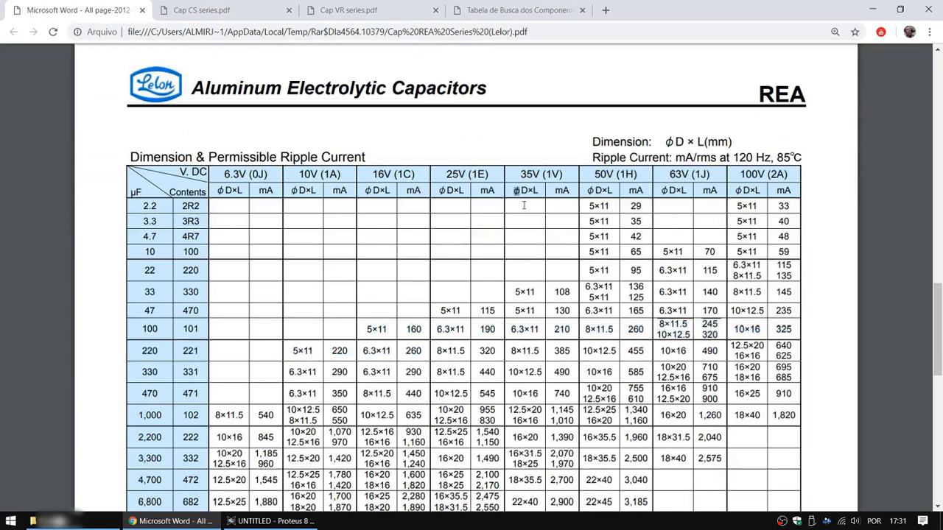
{"action": "left_click_drag", "start_coordinate": [515, 191], "coordinate": [252, 389]}
{"action": "left_click", "coordinate": [252, 389]}
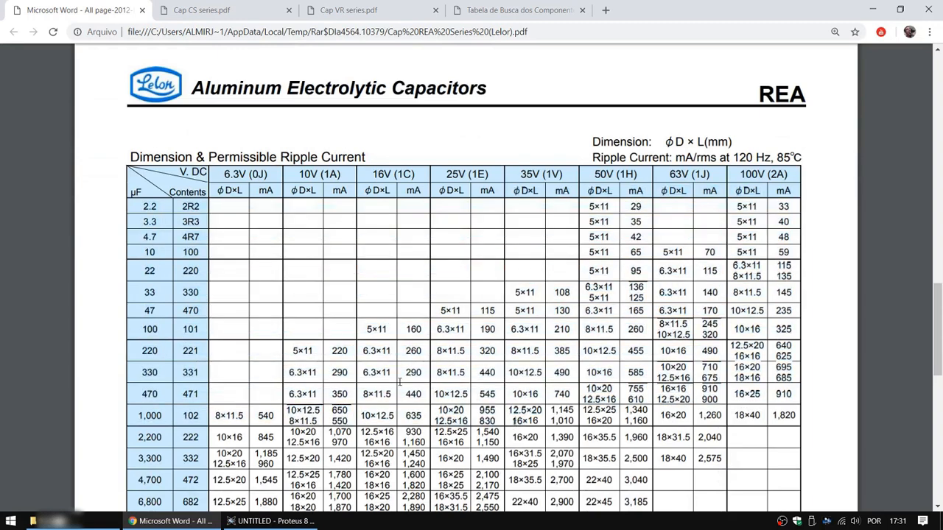
Check the 160 V to 450 V case sizes in the dimensions table of the Cap CS series datasheet.
{"action": "key", "text": "ctrl+Tab"}
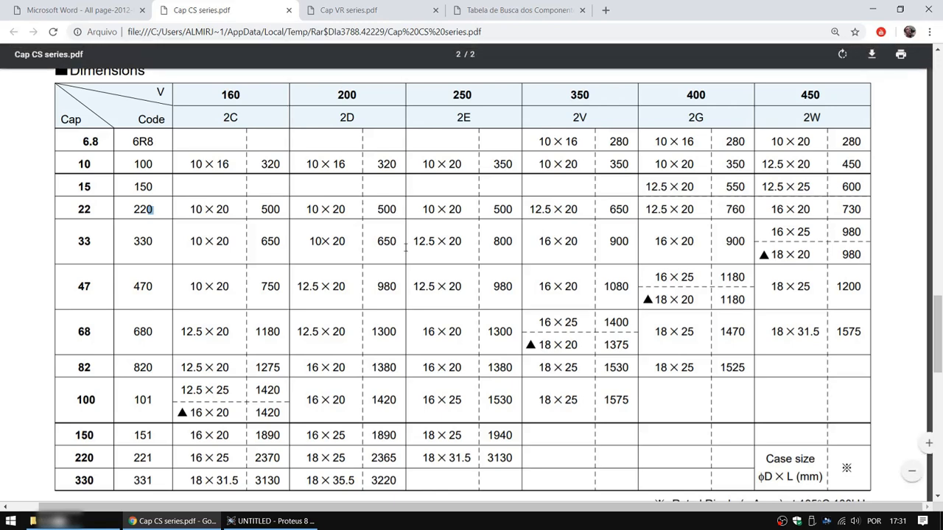
{"action": "scroll", "coordinate": [408, 304], "scroll_direction": "up", "scroll_amount": 3}
{"action": "scroll", "coordinate": [305, 302], "scroll_direction": "down", "scroll_amount": 3}
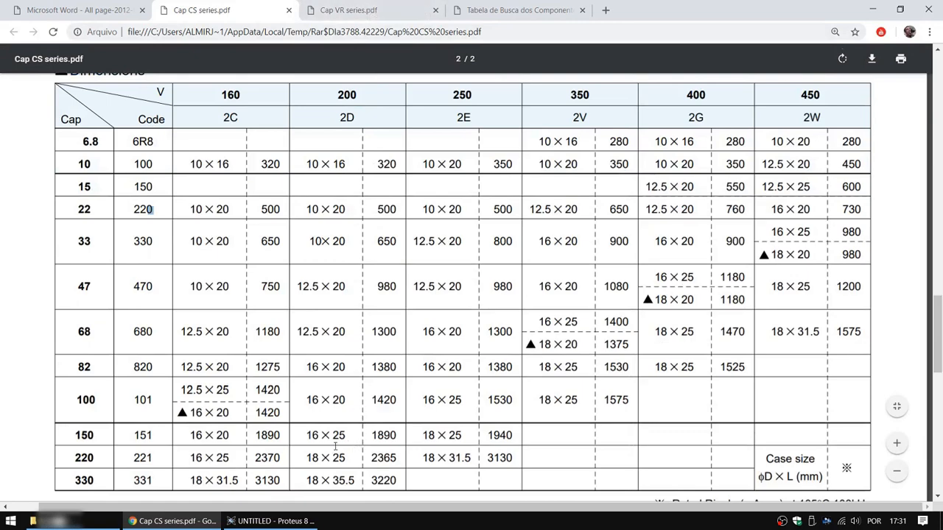
{"action": "scroll", "coordinate": [330, 420], "scroll_direction": "down", "scroll_amount": 4}
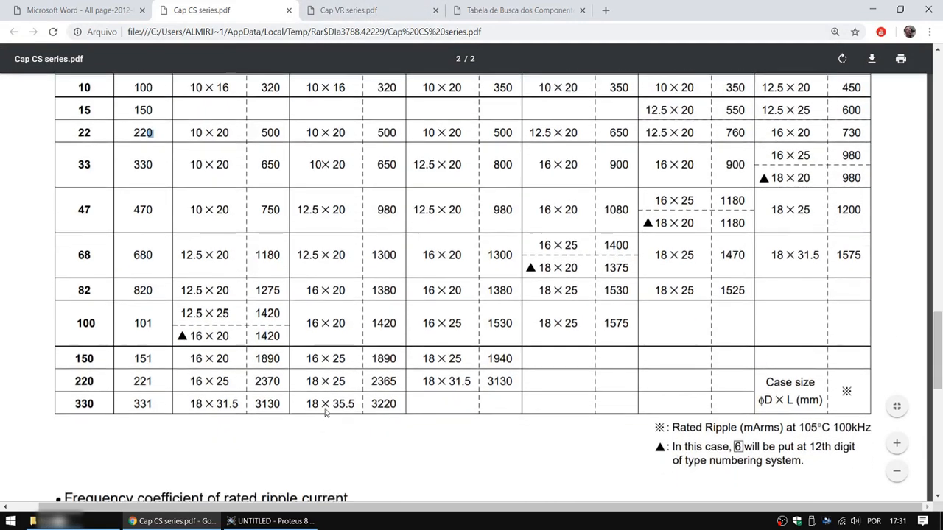
{"action": "scroll", "coordinate": [330, 410], "scroll_direction": "down", "scroll_amount": 3}
{"action": "scroll", "coordinate": [322, 381], "scroll_direction": "up", "scroll_amount": 6}
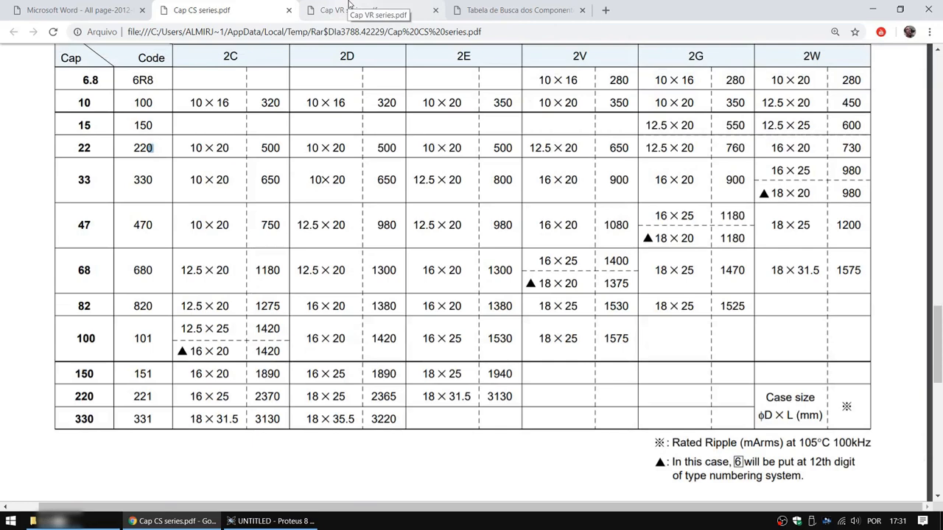
Check the case size tables in the Cap VR series datasheet.
{"action": "left_click", "coordinate": [350, 6]}
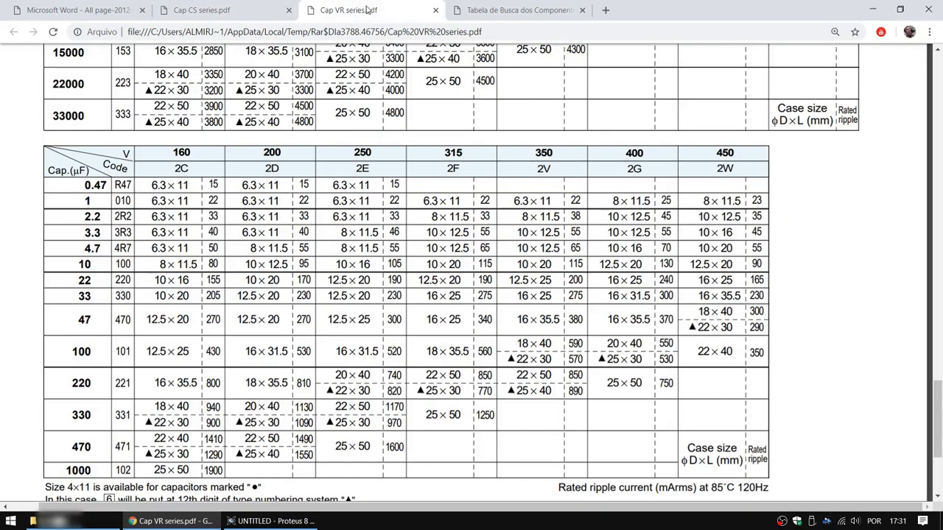
{"action": "scroll", "coordinate": [437, 47], "scroll_direction": "up", "scroll_amount": 1}
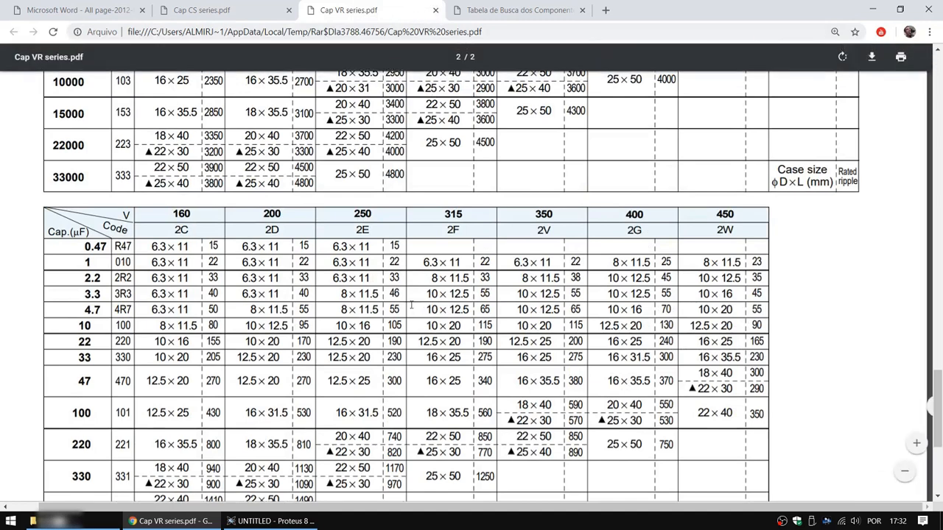
{"action": "scroll", "coordinate": [412, 305], "scroll_direction": "up", "scroll_amount": 1}
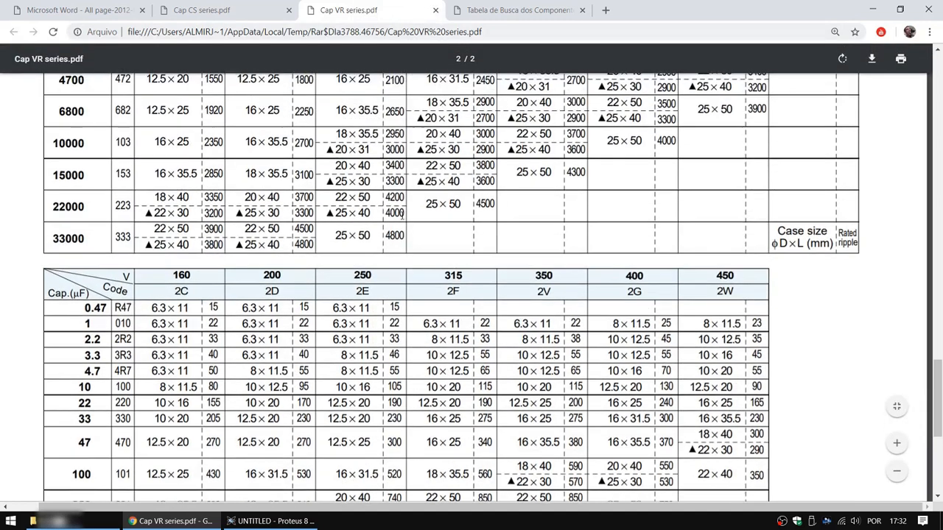
Close the CS and VR series datasheets and return to the REA dimension table.
{"action": "left_click", "coordinate": [290, 10]}
{"action": "left_click", "coordinate": [289, 11]}
{"action": "left_click", "coordinate": [81, 10]}
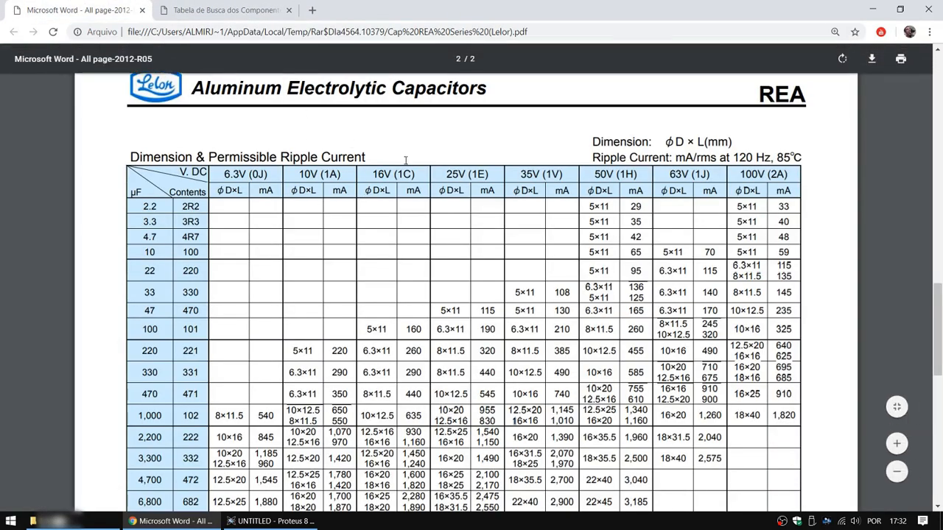
{"action": "scroll", "coordinate": [435, 244], "scroll_direction": "down", "scroll_amount": 2}
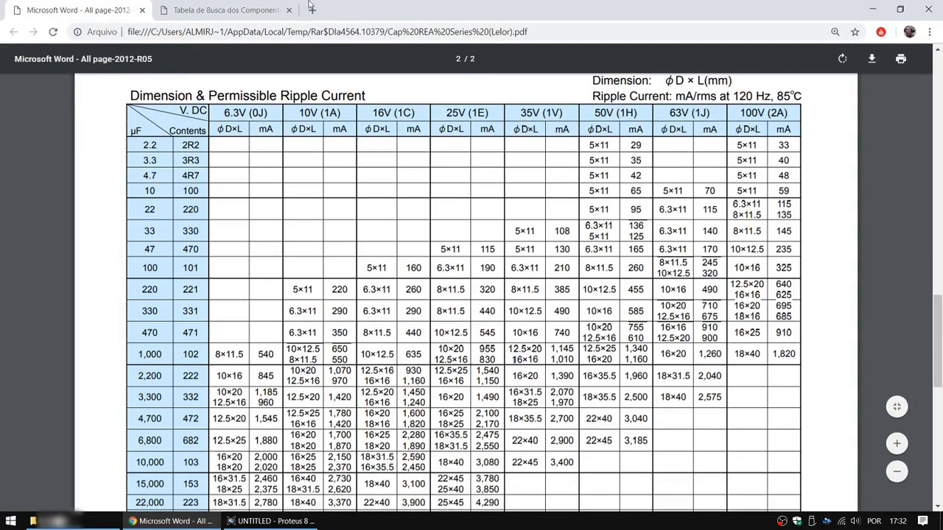
Study how the package codes in the component search table encode diameter, height, terminals, position and color.
{"action": "key", "text": "ctrl+Tab"}
{"action": "scroll", "coordinate": [518, 245], "scroll_direction": "up", "scroll_amount": 2}
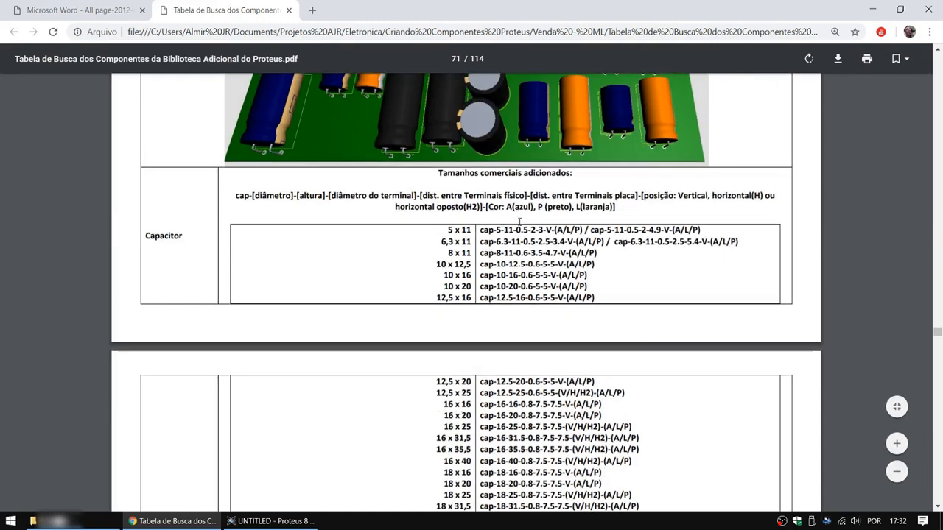
{"action": "left_click_drag", "start_coordinate": [489, 230], "coordinate": [564, 293]}
{"action": "left_click", "coordinate": [562, 288]}
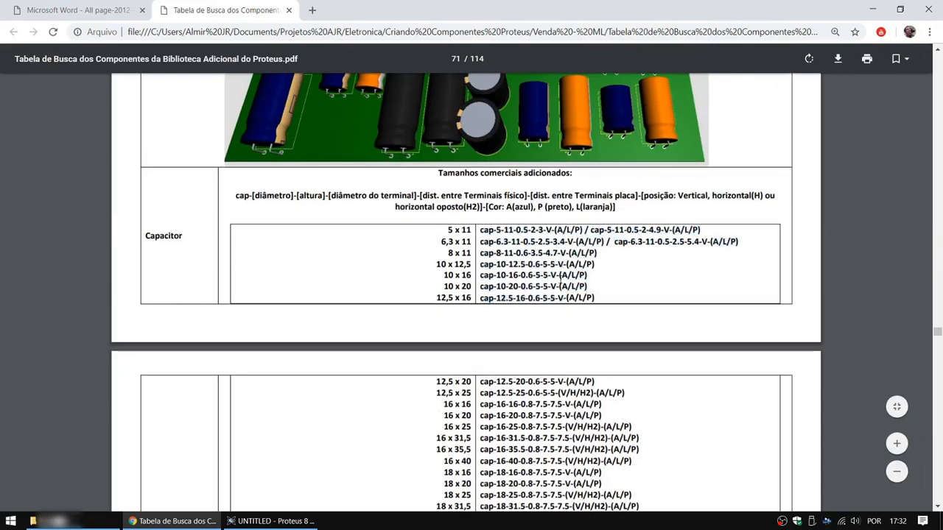
{"action": "left_click_drag", "start_coordinate": [495, 241], "coordinate": [580, 299]}
{"action": "scroll", "coordinate": [557, 249], "scroll_direction": "up", "scroll_amount": 2}
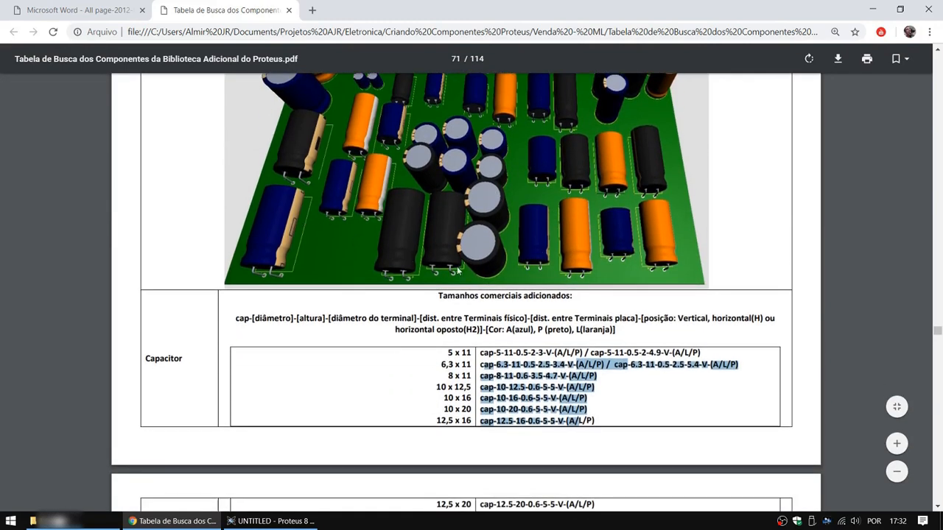
{"action": "left_click", "coordinate": [503, 387]}
{"action": "scroll", "coordinate": [470, 376], "scroll_direction": "down", "scroll_amount": 2}
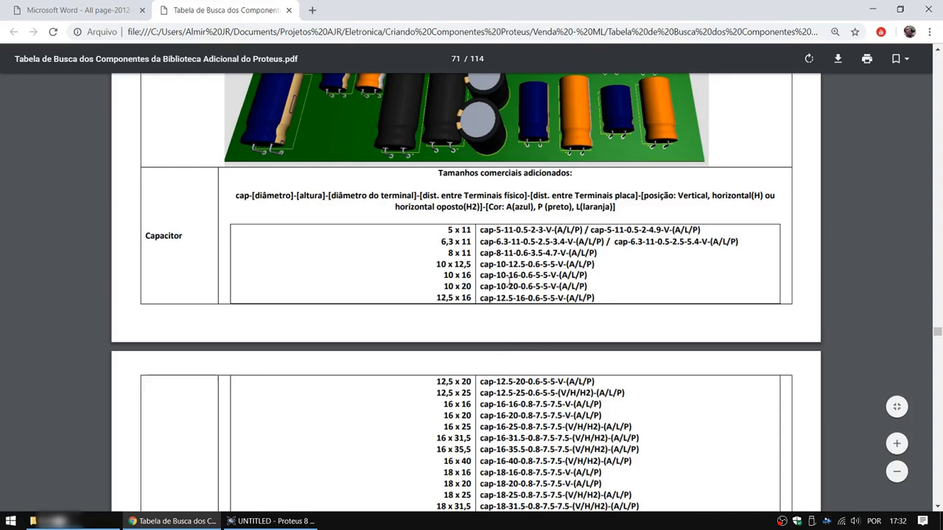
{"action": "scroll", "coordinate": [443, 232], "scroll_direction": "up", "scroll_amount": 2}
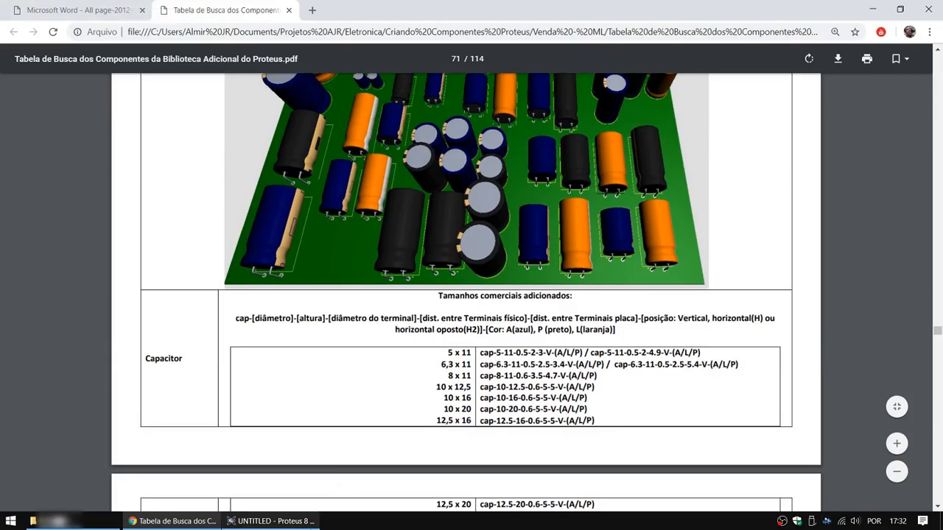
Switch to Proteus and inspect the capacitance and voltage values of capacitors C1 to C5 in the schematic.
{"action": "left_click", "coordinate": [271, 521]}
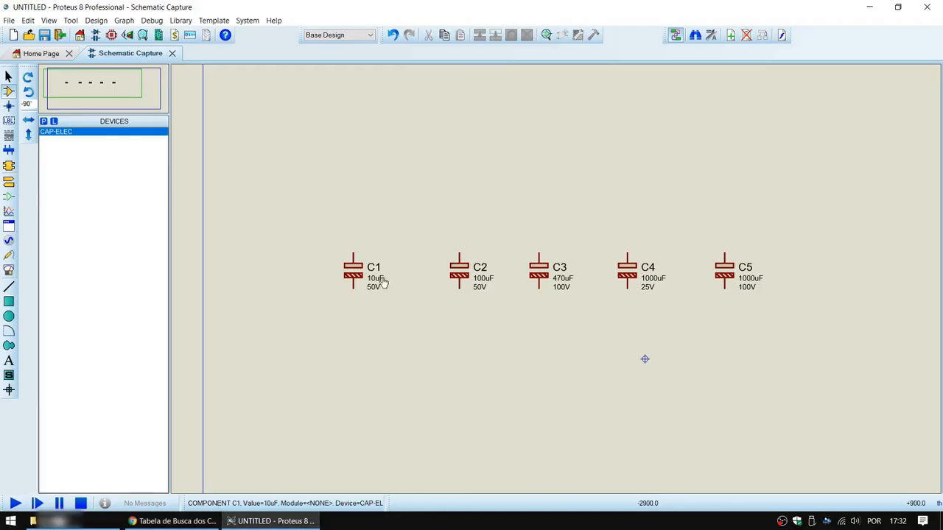
{"action": "key", "text": "F5"}
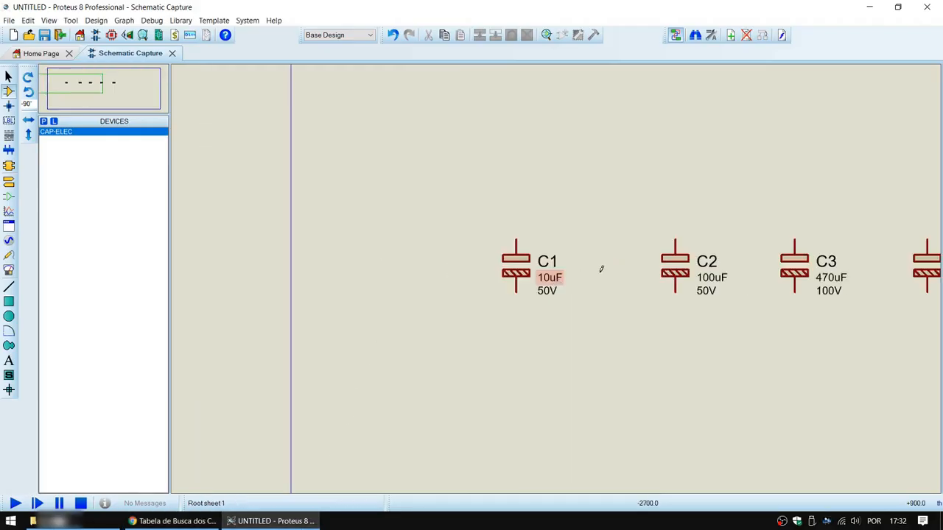
{"action": "scroll", "coordinate": [696, 283], "scroll_direction": "down", "scroll_amount": 1}
{"action": "scroll", "coordinate": [695, 283], "scroll_direction": "up", "scroll_amount": 1}
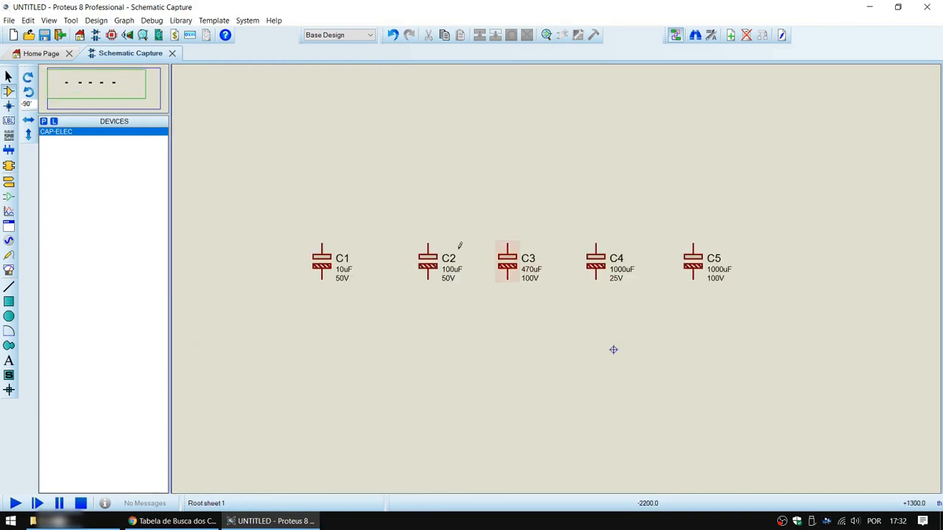
{"action": "scroll", "coordinate": [486, 262], "scroll_direction": "down", "scroll_amount": 1}
{"action": "scroll", "coordinate": [501, 262], "scroll_direction": "up", "scroll_amount": 1}
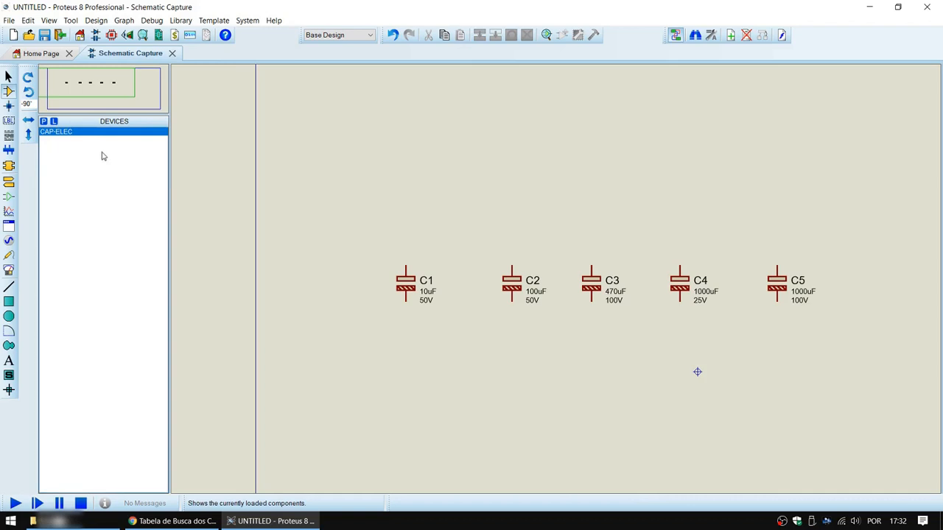
Search the device library for cap-elec and preview the CAP-ELEC 16 and CAP-ELEC 5-12.5 parts.
{"action": "left_click", "coordinate": [43, 122]}
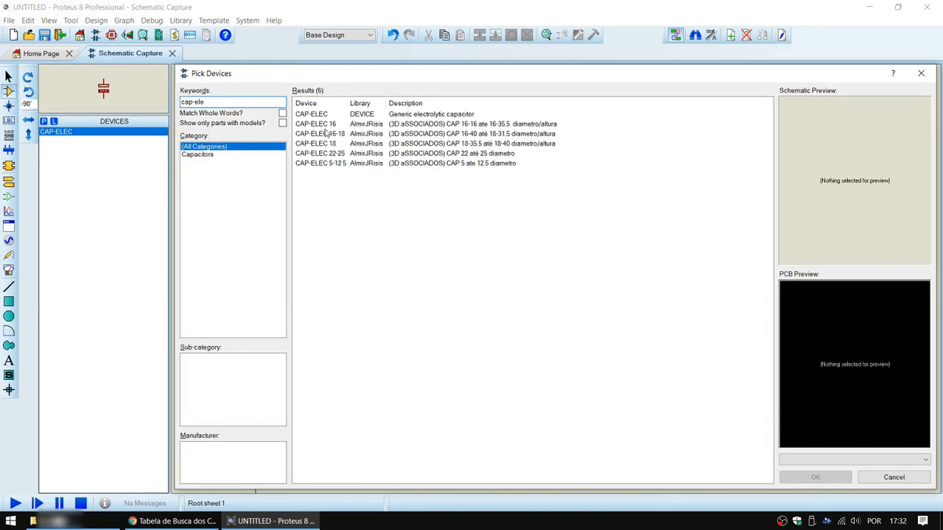
{"action": "left_click", "coordinate": [374, 125]}
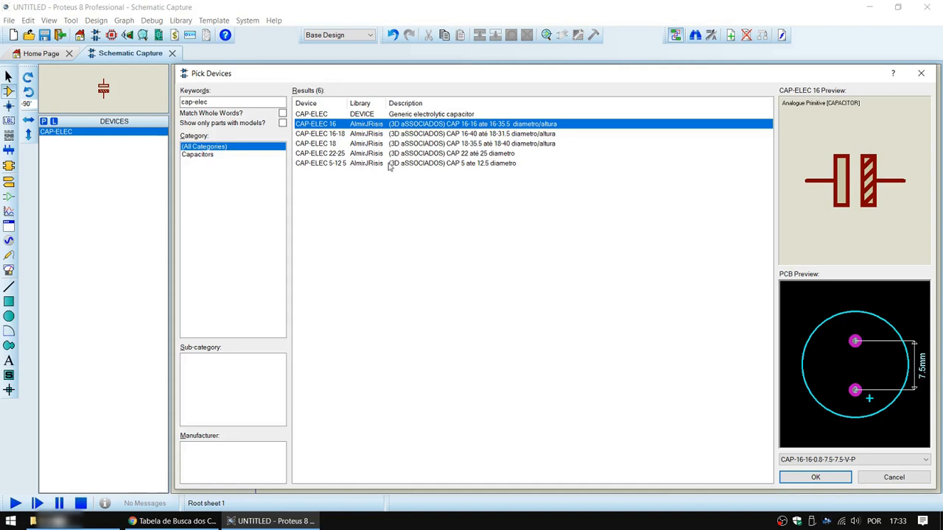
{"action": "left_click", "coordinate": [464, 163]}
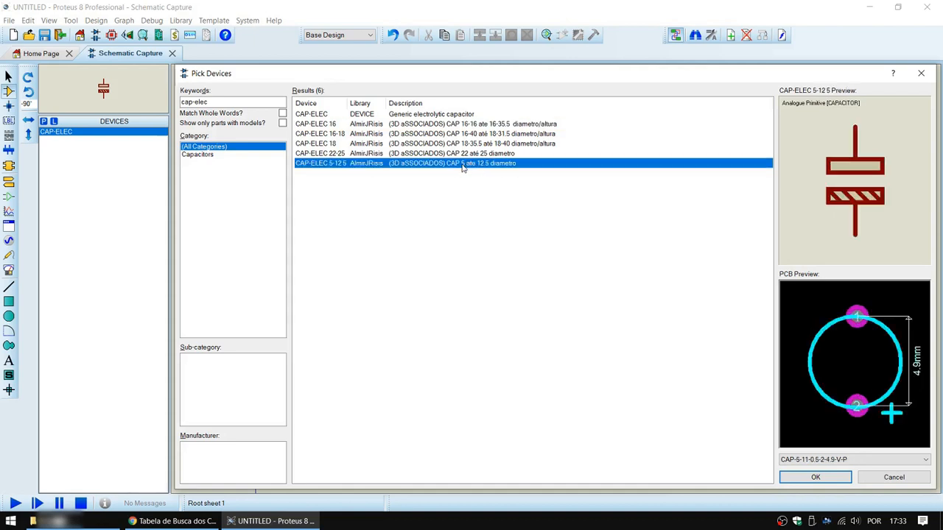
Add CAP-ELEC 5-12.5, CAP-ELEC 22-25, CAP-ELEC 18, CAP-ELEC 16-18 and CAP-ELEC 16 to the schematic's device list.
{"action": "double_click", "coordinate": [361, 164]}
{"action": "double_click", "coordinate": [361, 154]}
{"action": "double_click", "coordinate": [360, 143]}
{"action": "left_click", "coordinate": [360, 135]}
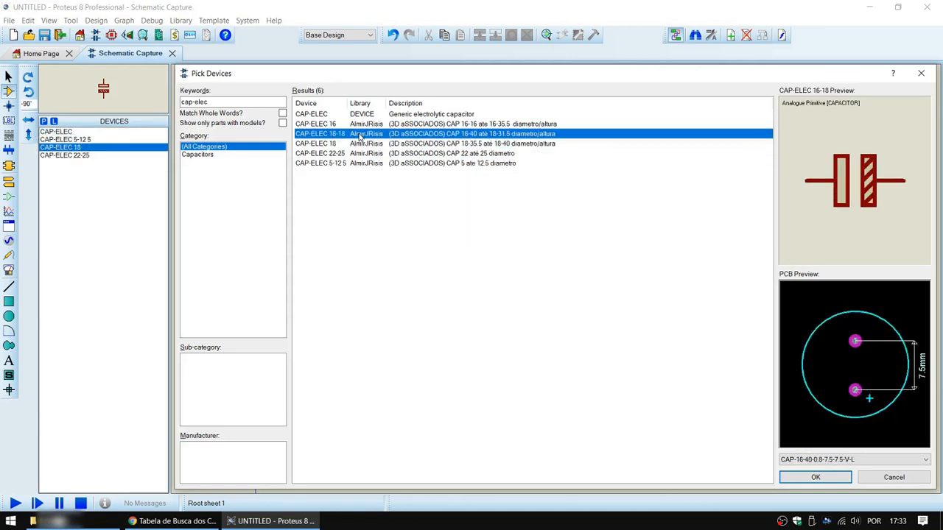
{"action": "double_click", "coordinate": [360, 135]}
{"action": "double_click", "coordinate": [360, 124]}
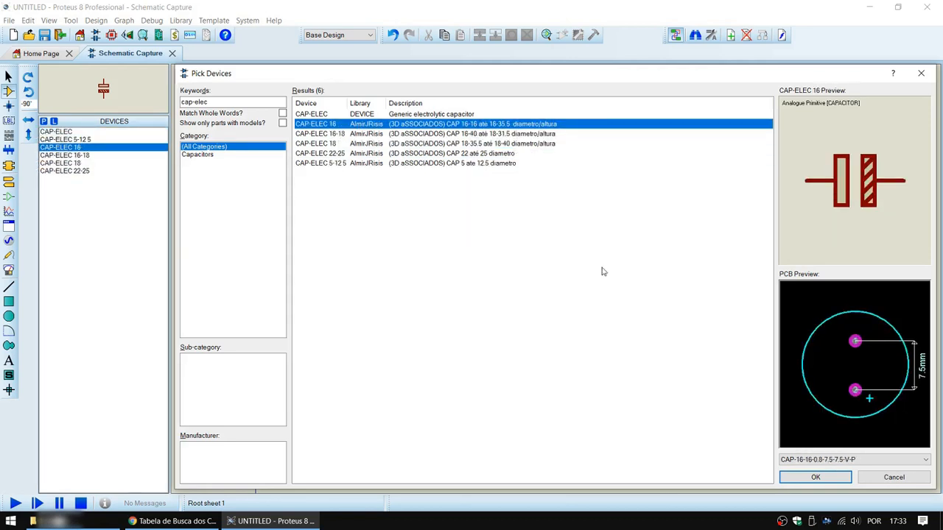
{"action": "left_click", "coordinate": [816, 479]}
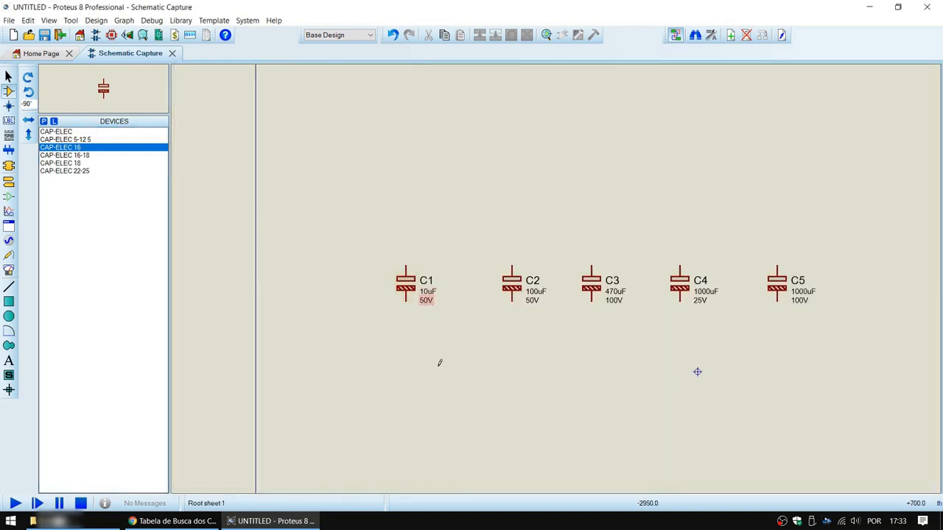
Switch to Chrome and look up the case size of a 10 µF, 50 V capacitor in the REA dimension table.
{"action": "left_click", "coordinate": [173, 521]}
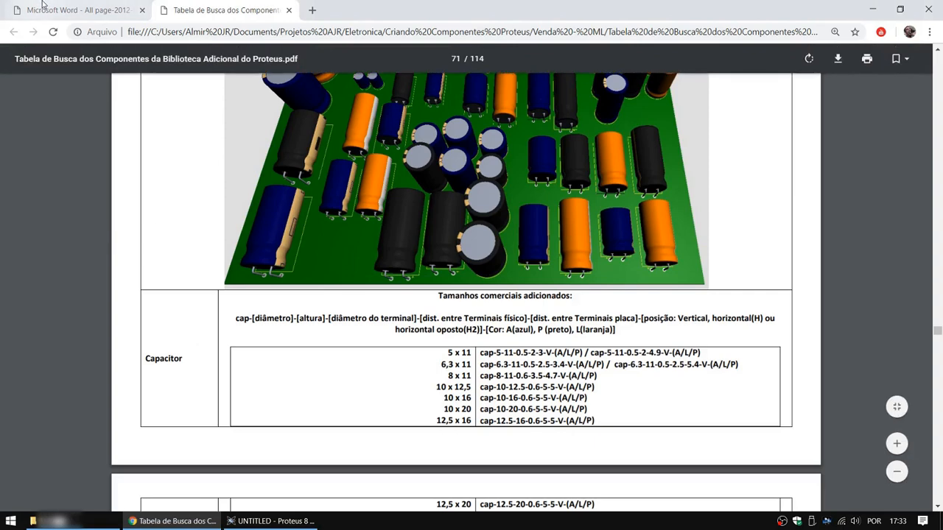
{"action": "left_click", "coordinate": [73, 11]}
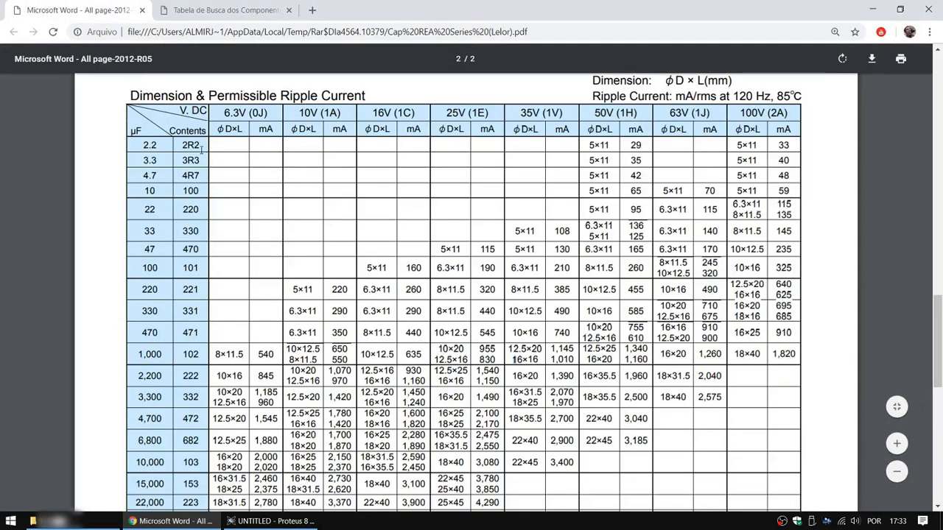
{"action": "left_click_drag", "start_coordinate": [138, 189], "coordinate": [243, 193]}
{"action": "left_click_drag", "start_coordinate": [524, 198], "coordinate": [610, 197]}
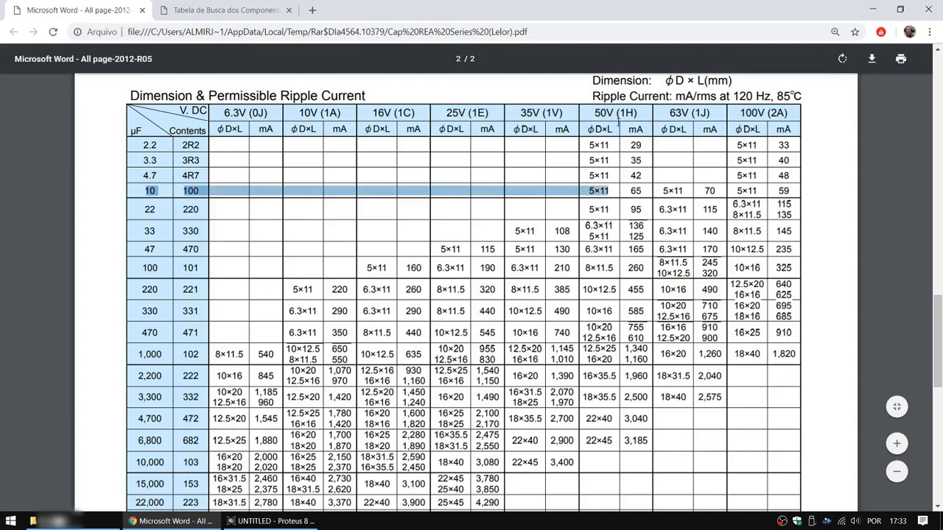
{"action": "left_click", "coordinate": [610, 192]}
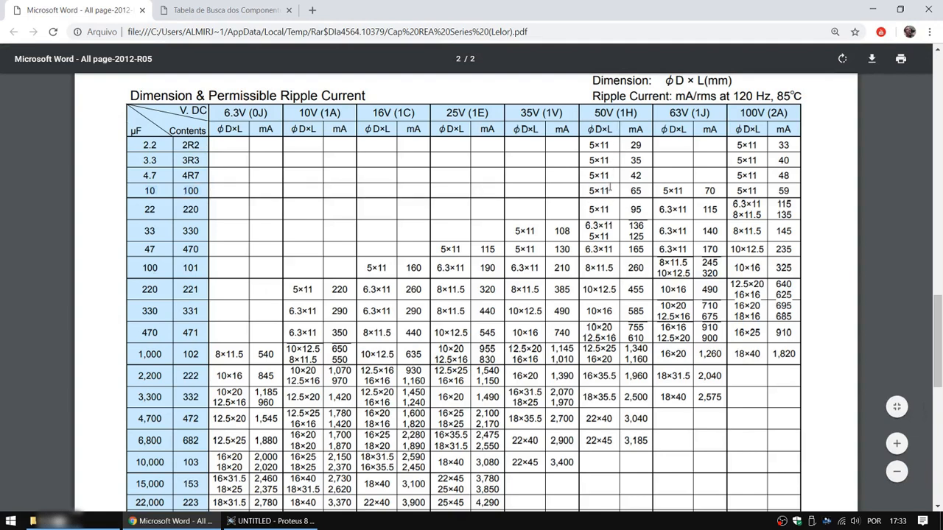
{"action": "key", "text": "alt+Tab"}
{"action": "key", "text": "alt+Tab"}
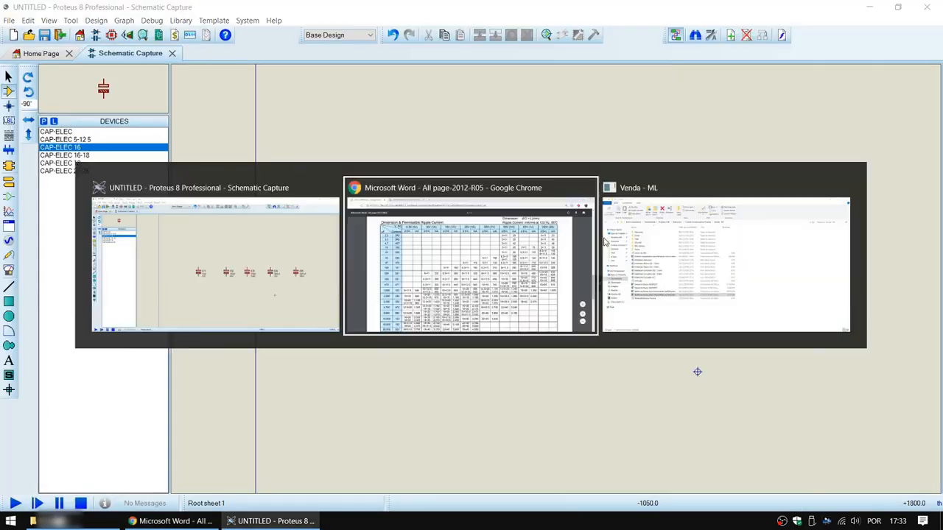
Check the REA datasheet's lead spacing and diameter table, and recheck the 10 µF row up to the 50 V column.
{"action": "scroll", "coordinate": [604, 238], "scroll_direction": "up", "scroll_amount": 6}
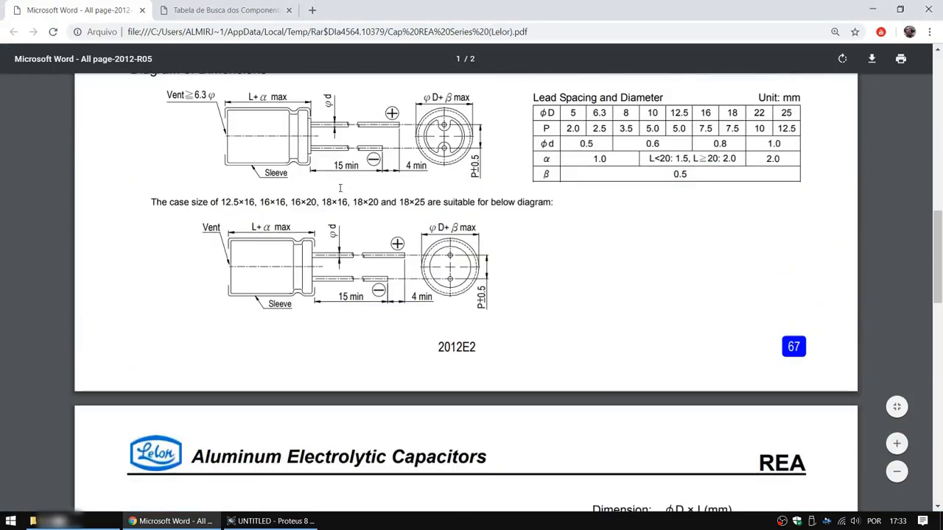
{"action": "left_click_drag", "start_coordinate": [614, 122], "coordinate": [658, 148]}
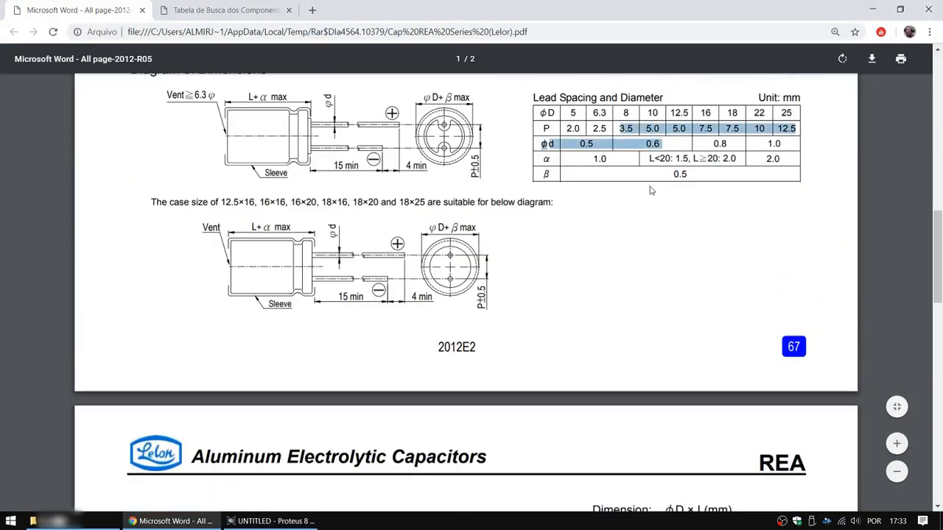
{"action": "scroll", "coordinate": [653, 189], "scroll_direction": "down", "scroll_amount": 2}
{"action": "scroll", "coordinate": [522, 463], "scroll_direction": "down", "scroll_amount": 2}
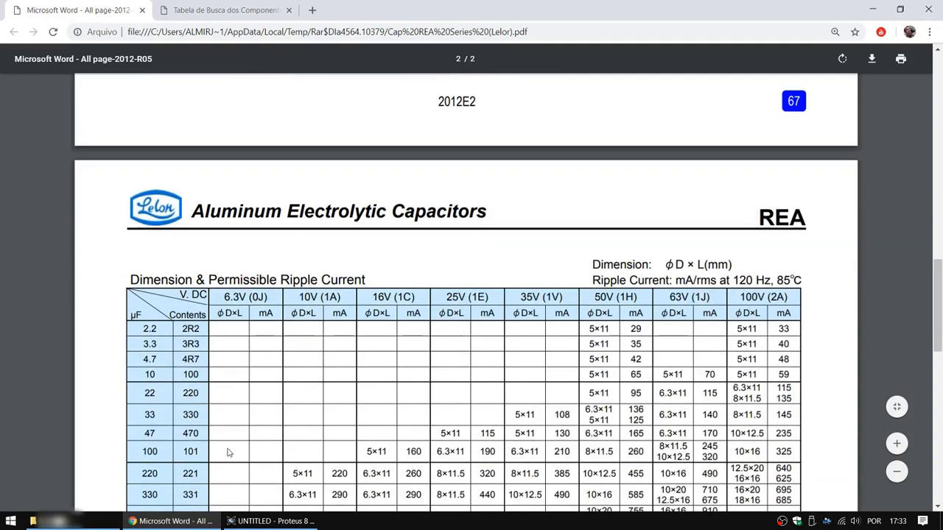
{"action": "left_click_drag", "start_coordinate": [144, 377], "coordinate": [301, 369]}
{"action": "left_click_drag", "start_coordinate": [142, 376], "coordinate": [604, 376]}
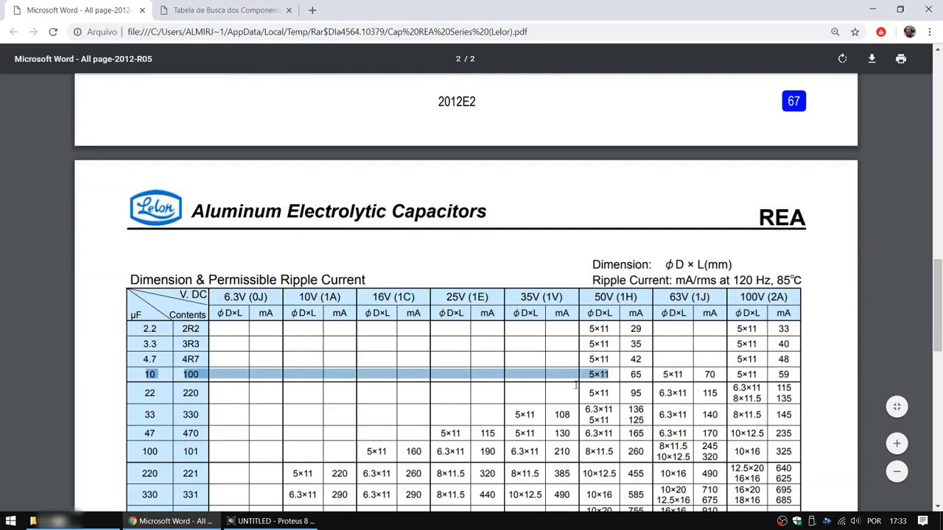
Switch to Proteus and replace C1 with the CAP-ELEC 5-12.5 device, oriented upright at 0 degrees.
{"action": "key", "text": "alt+Tab"}
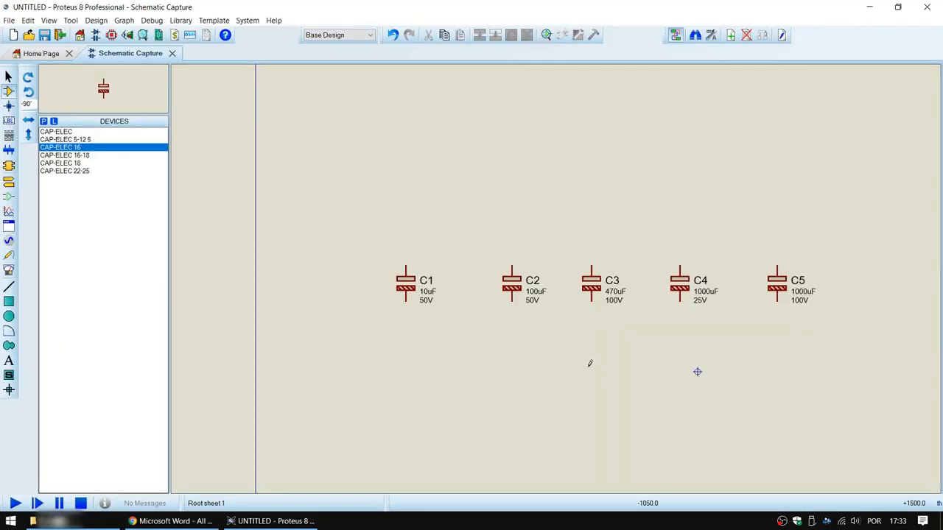
{"action": "left_click", "coordinate": [407, 286]}
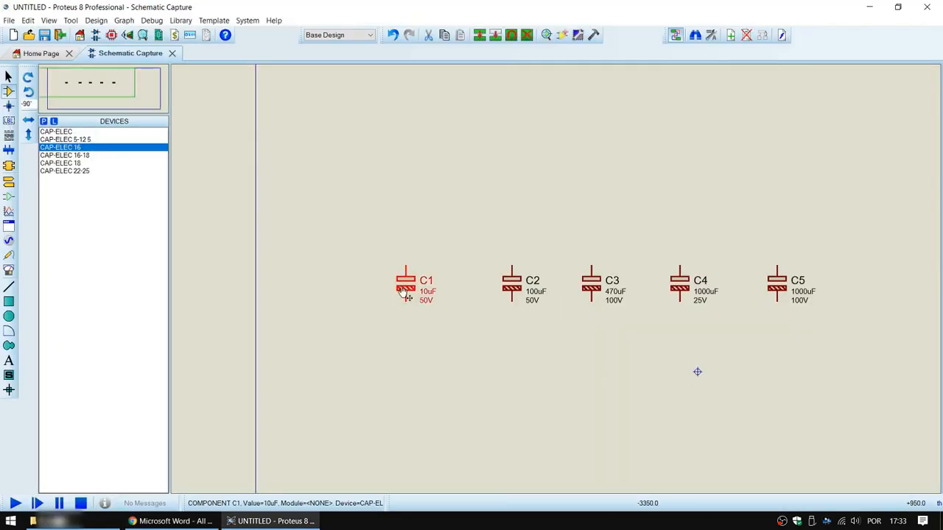
{"action": "left_click", "coordinate": [76, 141]}
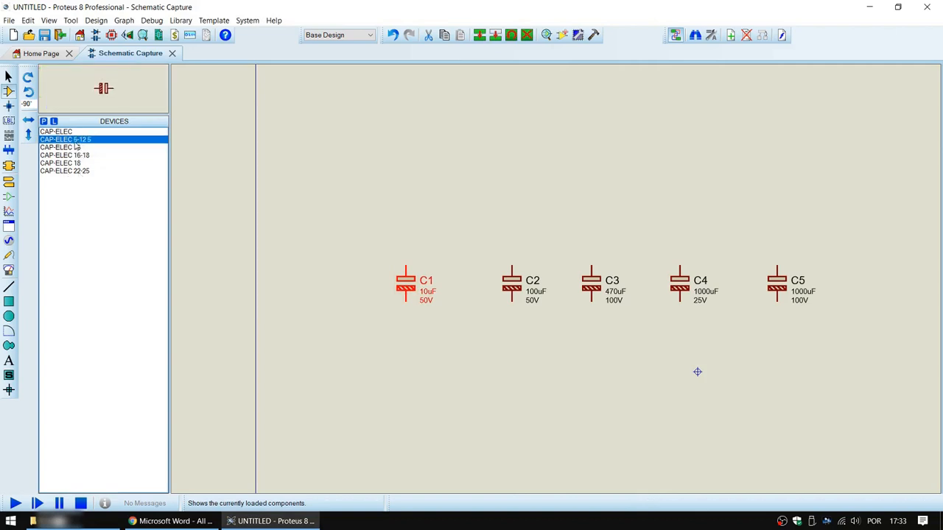
{"action": "left_click", "coordinate": [408, 232]}
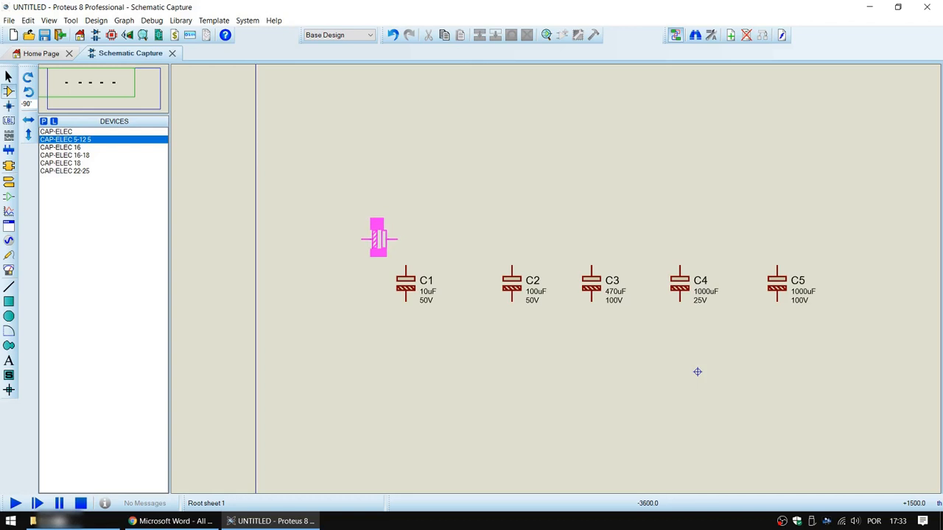
{"action": "key", "text": "KP_Add"}
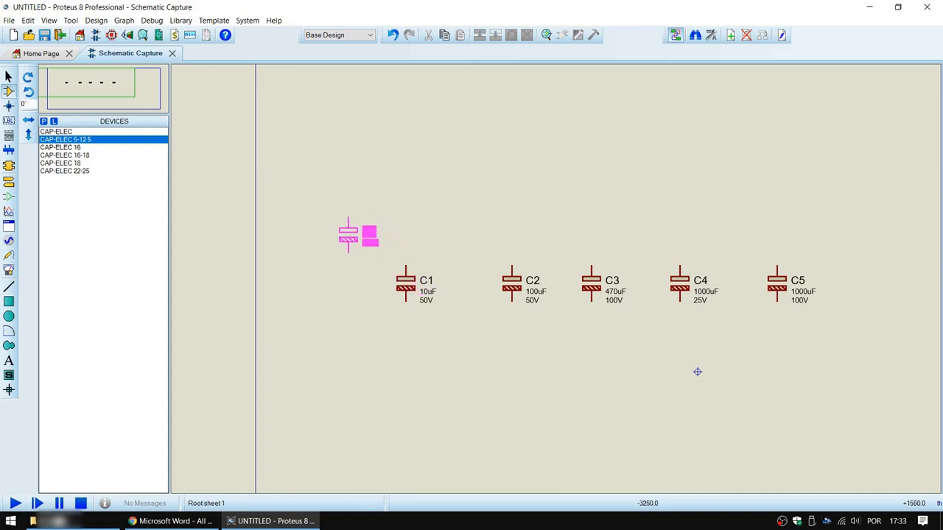
{"action": "right_click", "coordinate": [900, 179]}
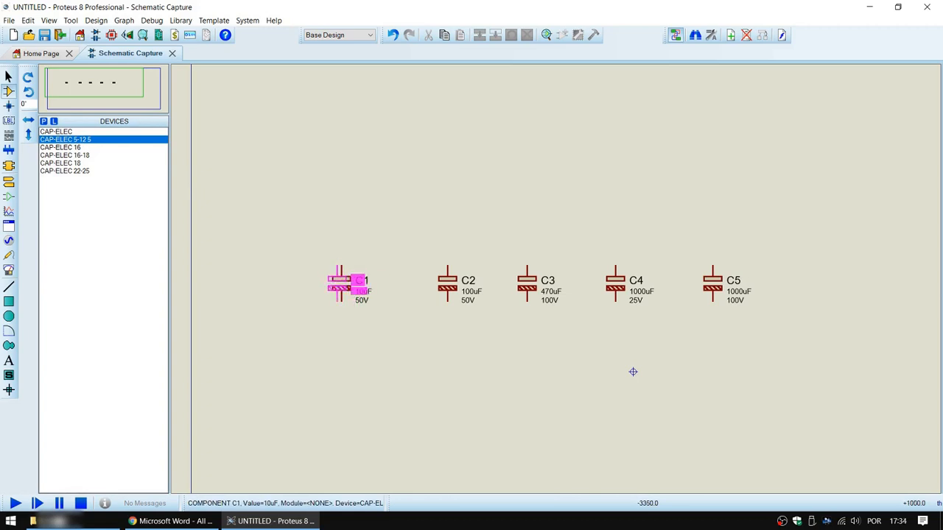
{"action": "left_click", "coordinate": [340, 283]}
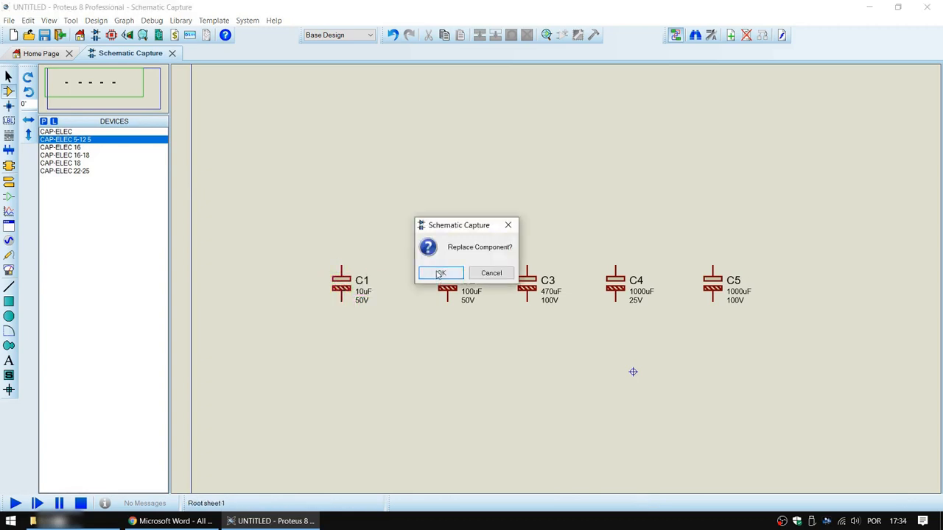
{"action": "left_click", "coordinate": [440, 274]}
Set the PCB package of C1 to CAP-5-11-0.5-2-4.9-V-L.
{"action": "double_click", "coordinate": [338, 293]}
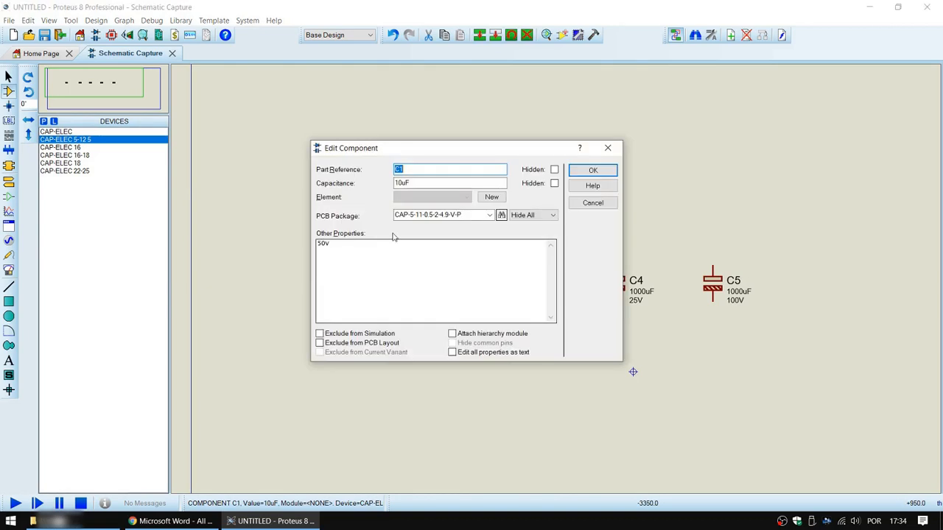
{"action": "left_click", "coordinate": [488, 215]}
{"action": "scroll", "coordinate": [469, 245], "scroll_direction": "down", "scroll_amount": 2}
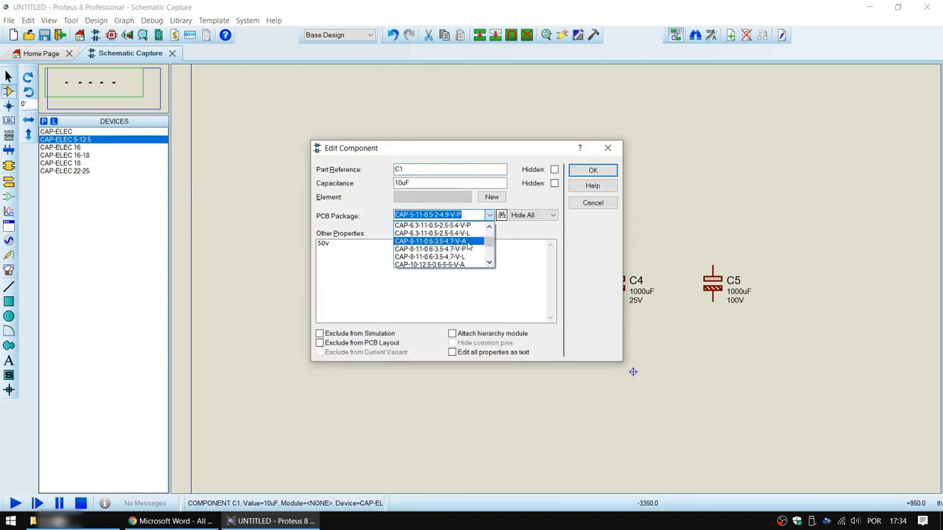
{"action": "scroll", "coordinate": [468, 245], "scroll_direction": "up", "scroll_amount": 3}
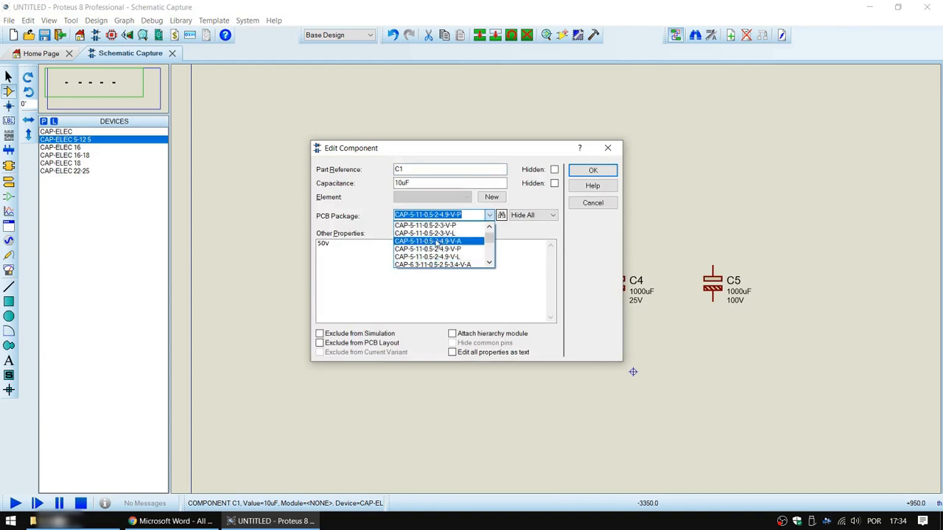
{"action": "scroll", "coordinate": [457, 246], "scroll_direction": "up", "scroll_amount": 1}
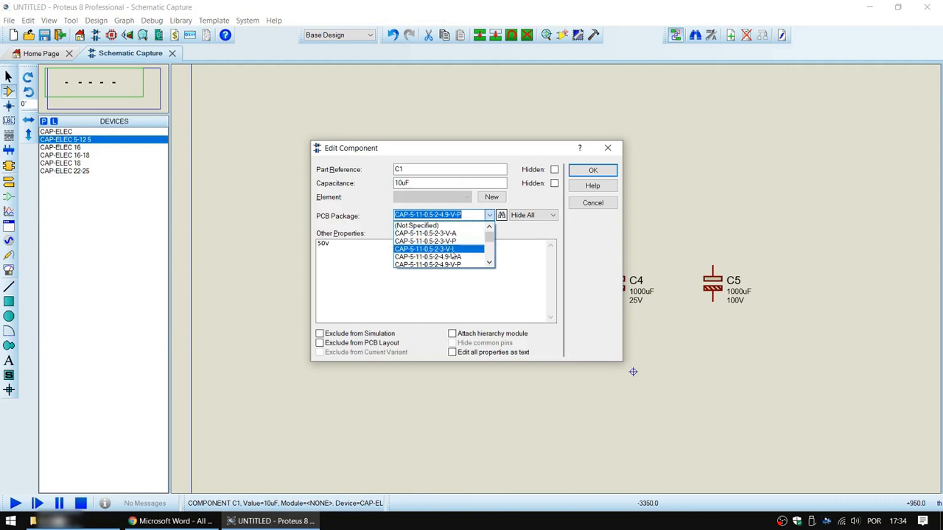
{"action": "scroll", "coordinate": [451, 247], "scroll_direction": "down", "scroll_amount": 1}
{"action": "scroll", "coordinate": [450, 245], "scroll_direction": "up", "scroll_amount": 2}
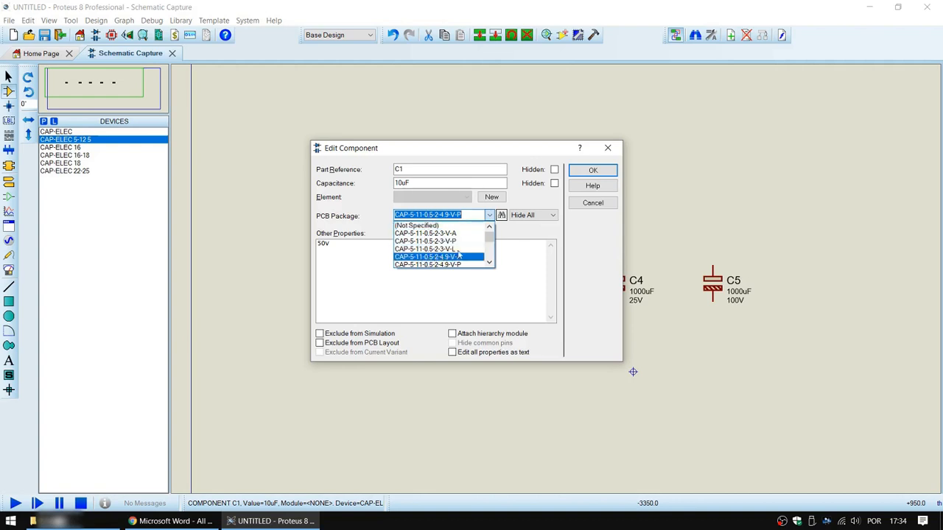
{"action": "scroll", "coordinate": [459, 256], "scroll_direction": "down", "scroll_amount": 1}
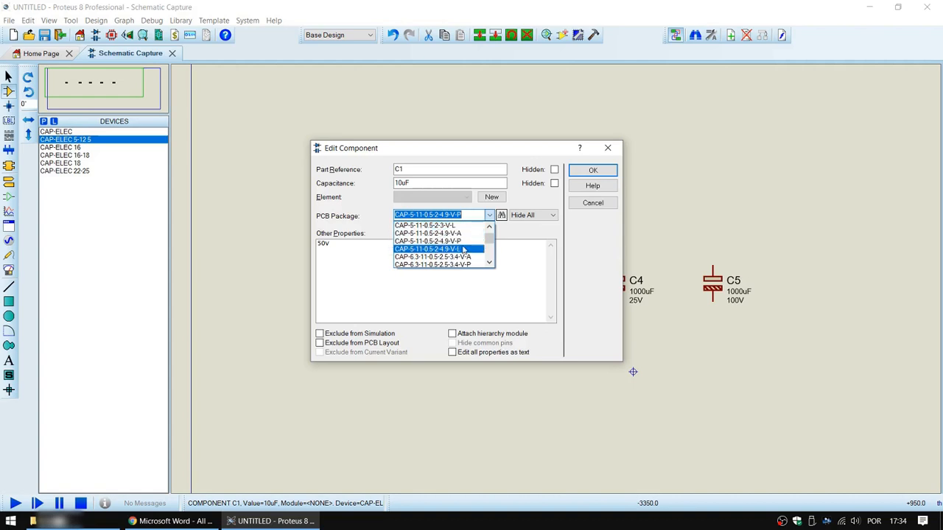
{"action": "left_click", "coordinate": [462, 250]}
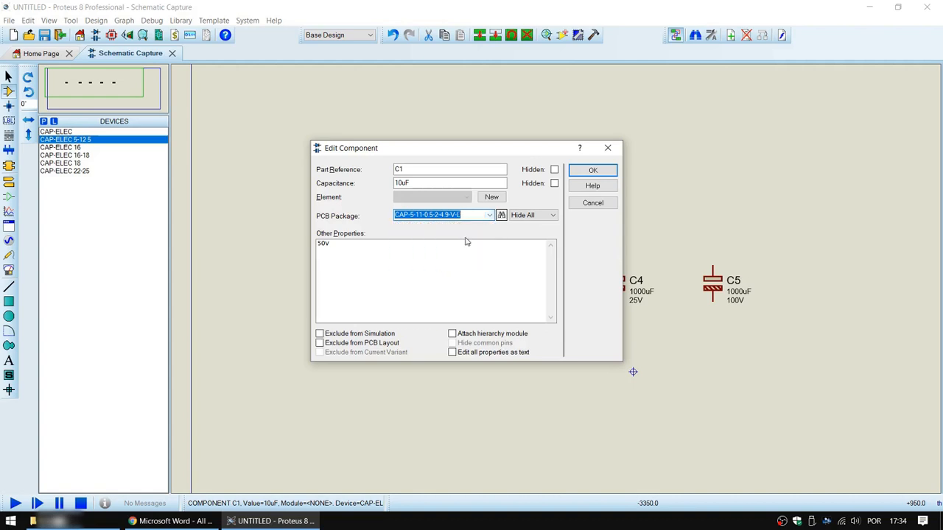
{"action": "left_click", "coordinate": [593, 170]}
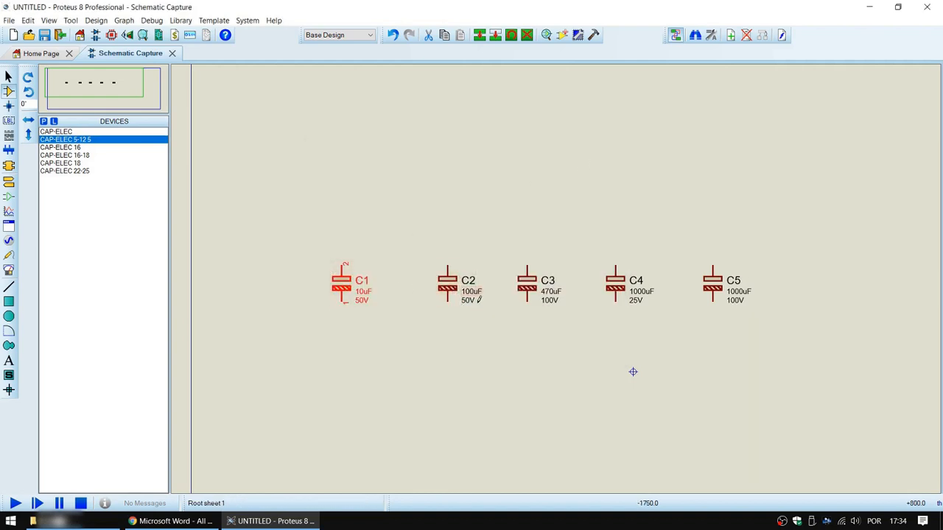
Switch to Chrome and look up the case size of a 100 µF, 50 V capacitor in the REA dimension table.
{"action": "key", "text": "alt+Tab"}
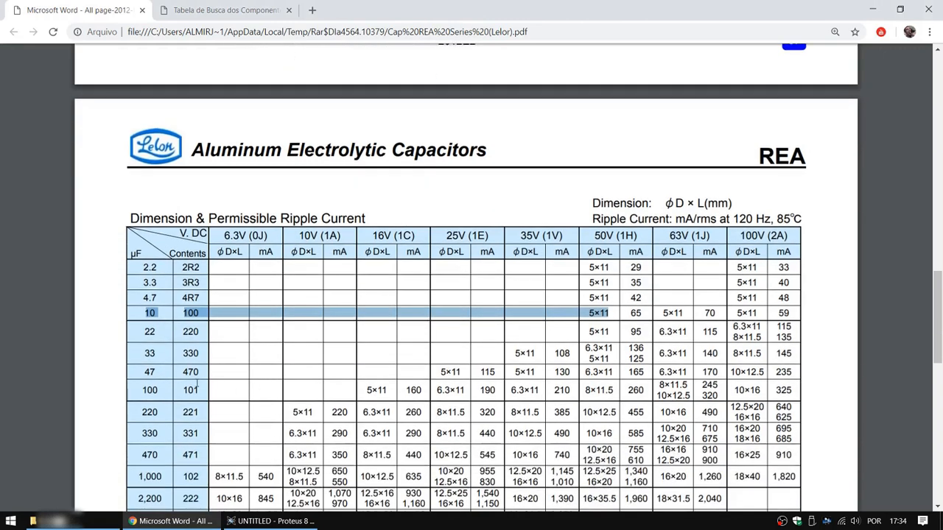
{"action": "left_click_drag", "start_coordinate": [145, 390], "coordinate": [604, 390]}
{"action": "left_click", "coordinate": [606, 390]}
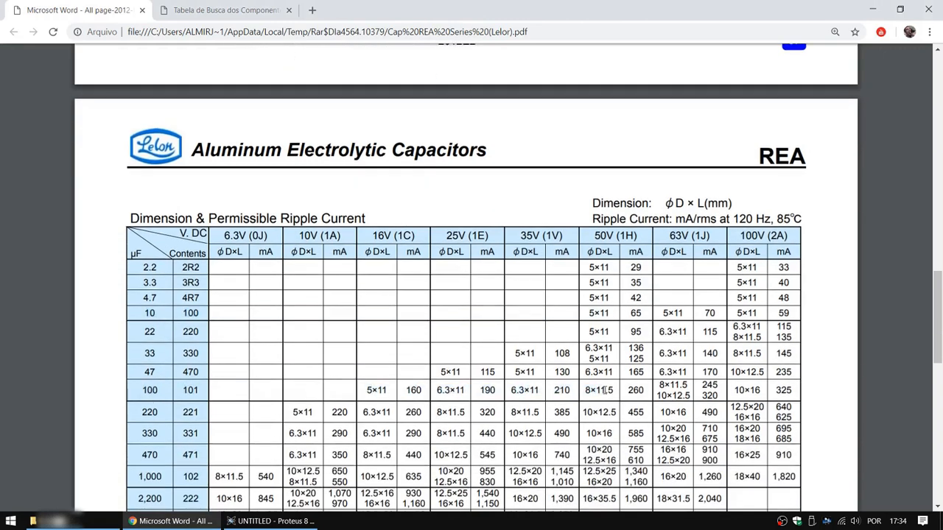
{"action": "double_click", "coordinate": [600, 390]}
Return to Proteus and replace C2 with the CAP-ELEC 5-12.5 device.
{"action": "key", "text": "alt+Tab"}
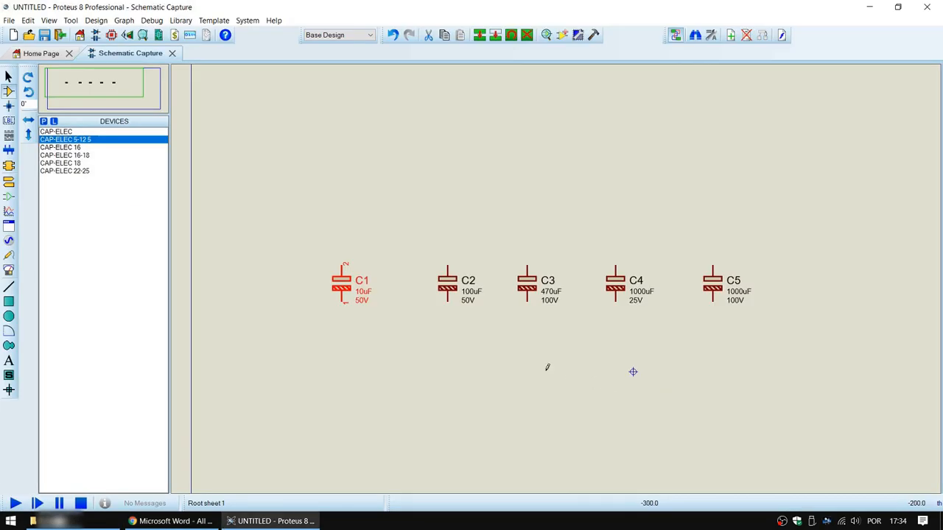
{"action": "double_click", "coordinate": [446, 295]}
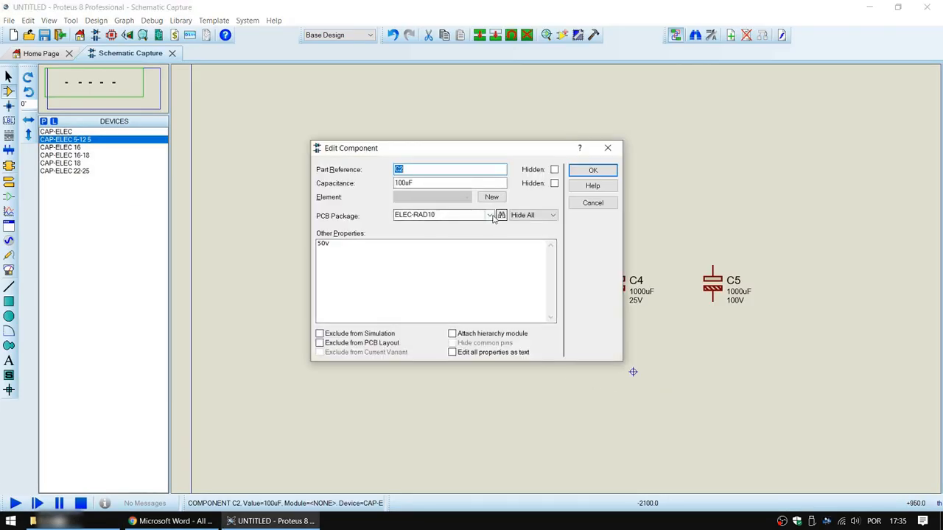
{"action": "left_click", "coordinate": [593, 203]}
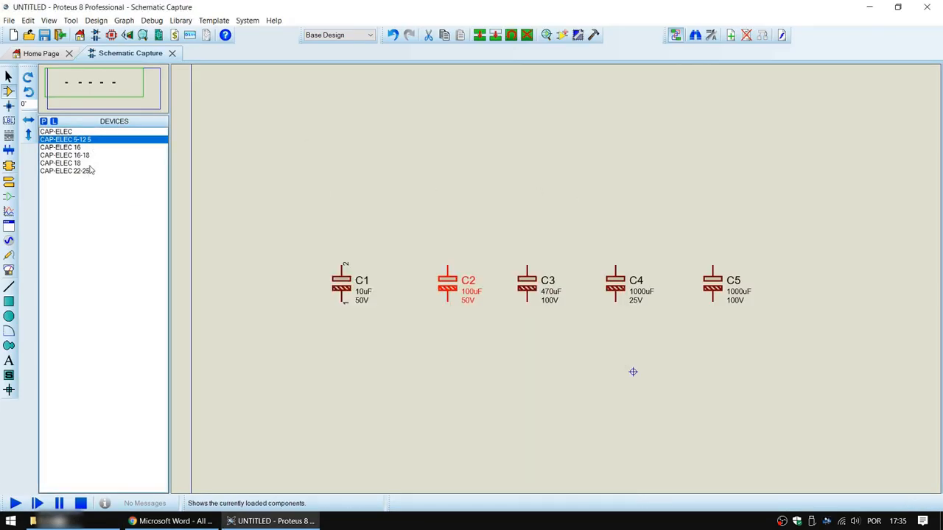
{"action": "left_click", "coordinate": [81, 139]}
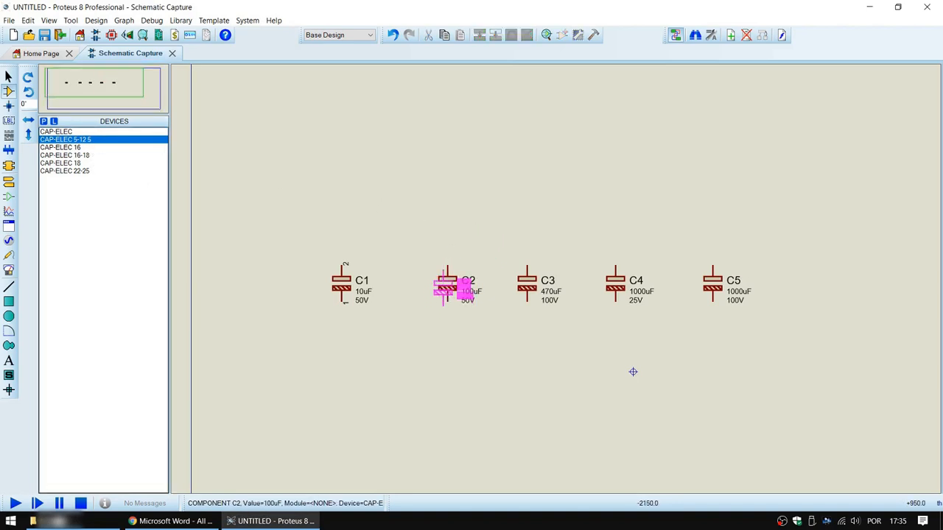
{"action": "left_click", "coordinate": [450, 289]}
{"action": "left_click", "coordinate": [440, 274]}
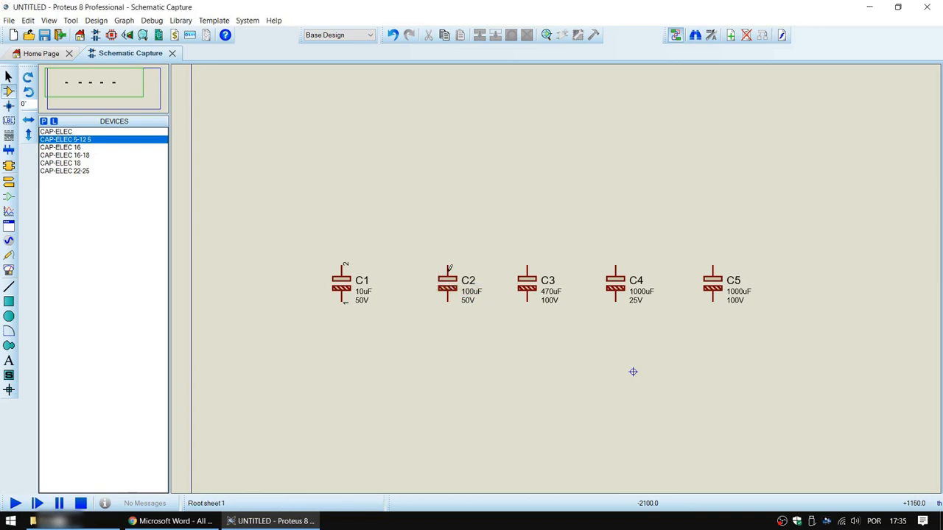
Set the PCB package of C2 to CAP-8-11-0.6-3.5-4.7-V-P.
{"action": "double_click", "coordinate": [450, 289]}
{"action": "left_click", "coordinate": [489, 215]}
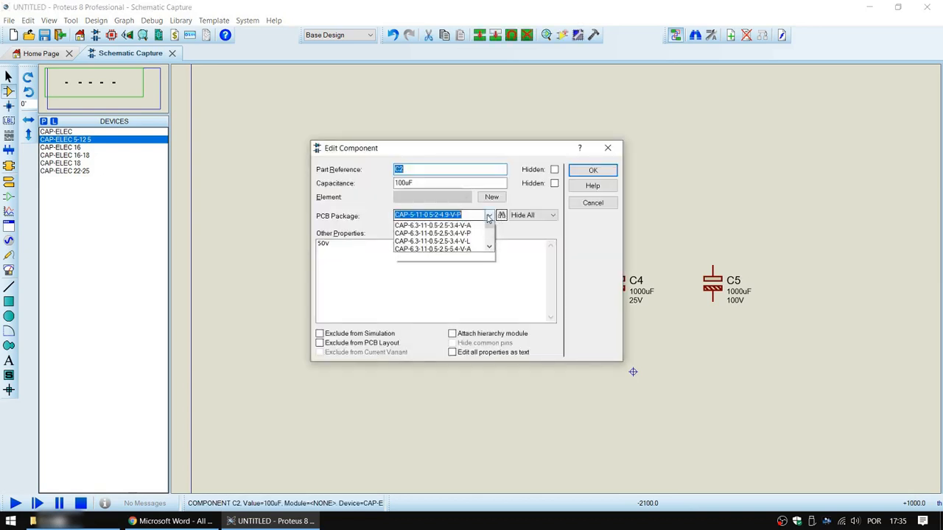
{"action": "scroll", "coordinate": [458, 254], "scroll_direction": "down", "scroll_amount": 2}
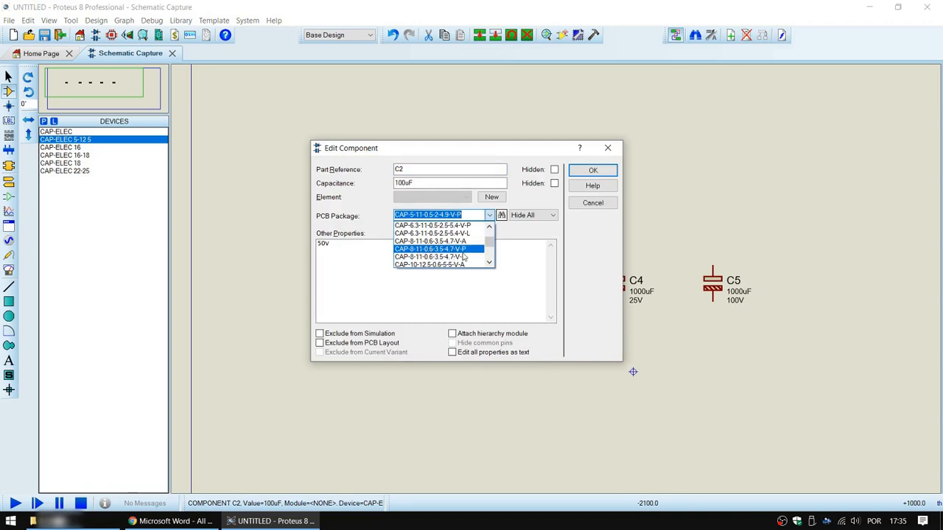
{"action": "left_click", "coordinate": [456, 249]}
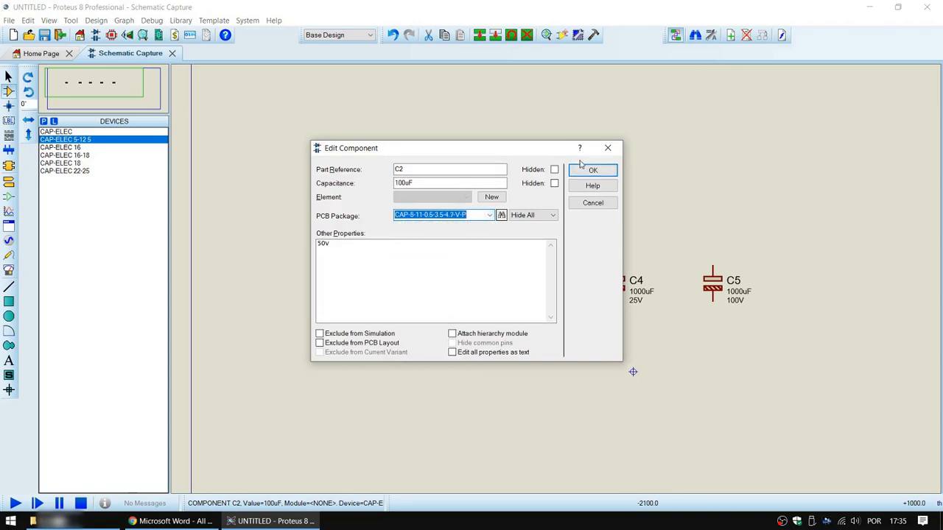
{"action": "left_click", "coordinate": [582, 173]}
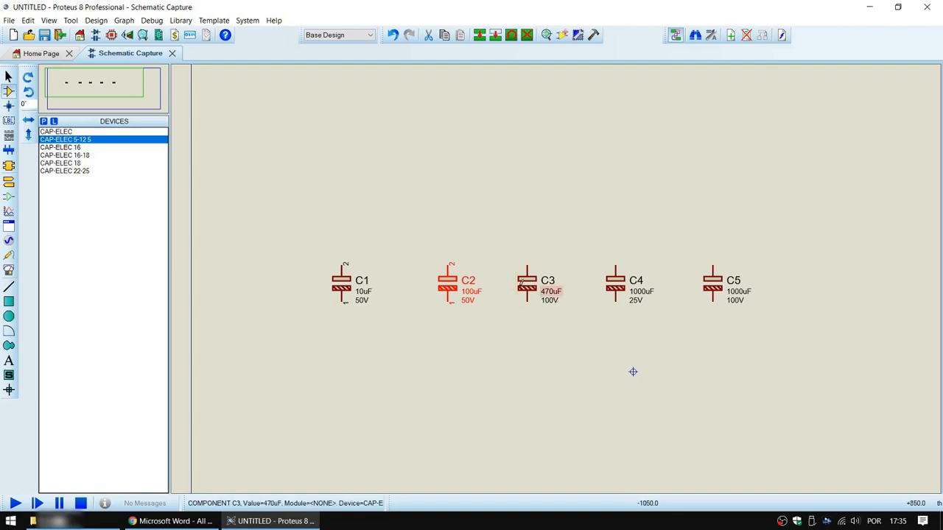
Switch to Chrome, look up the case size of a 470 µF, 100 V capacitor in the REA dimension table, and return to Proteus.
{"action": "key", "text": "alt+Tab"}
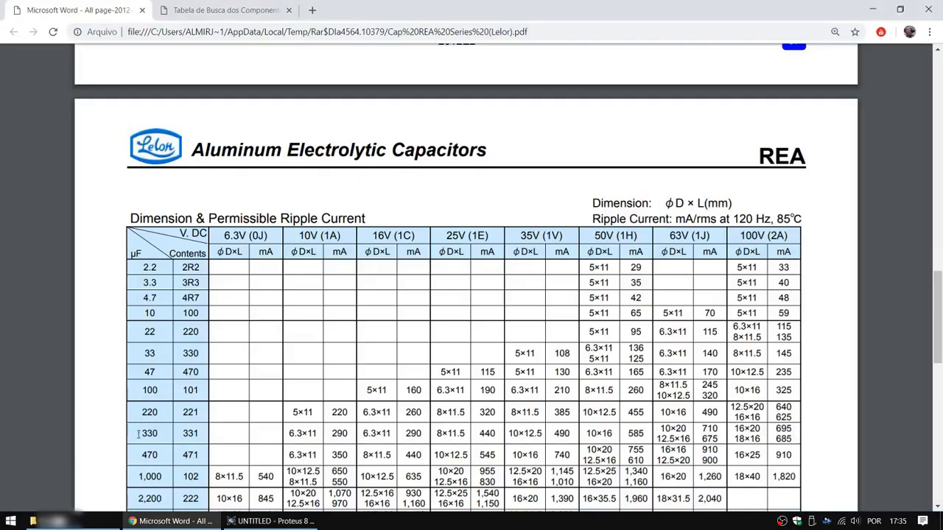
{"action": "left_click_drag", "start_coordinate": [141, 455], "coordinate": [753, 456]}
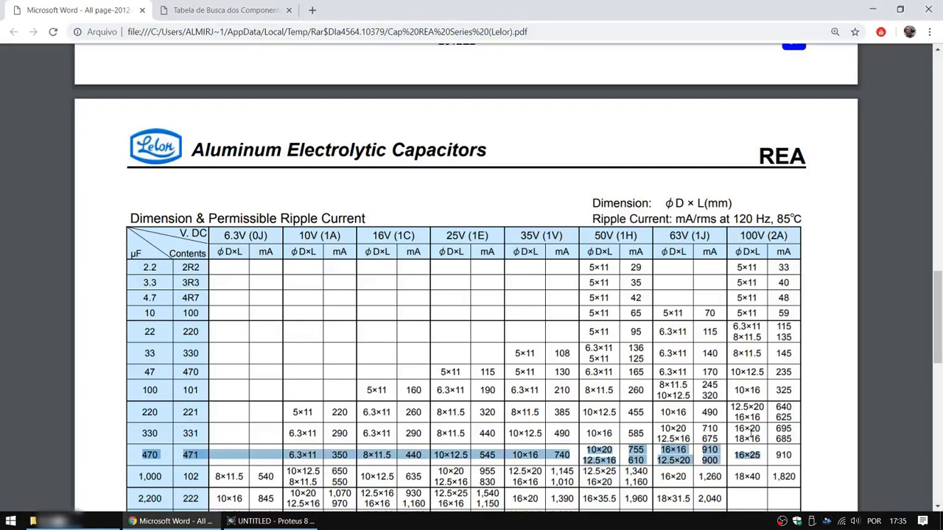
{"action": "key", "text": "alt+Tab"}
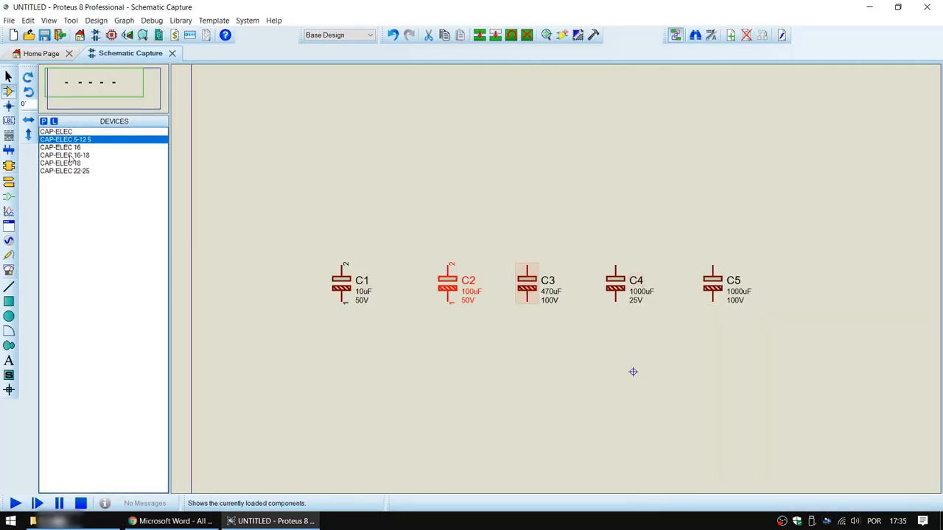
{"action": "left_click", "coordinate": [92, 155]}
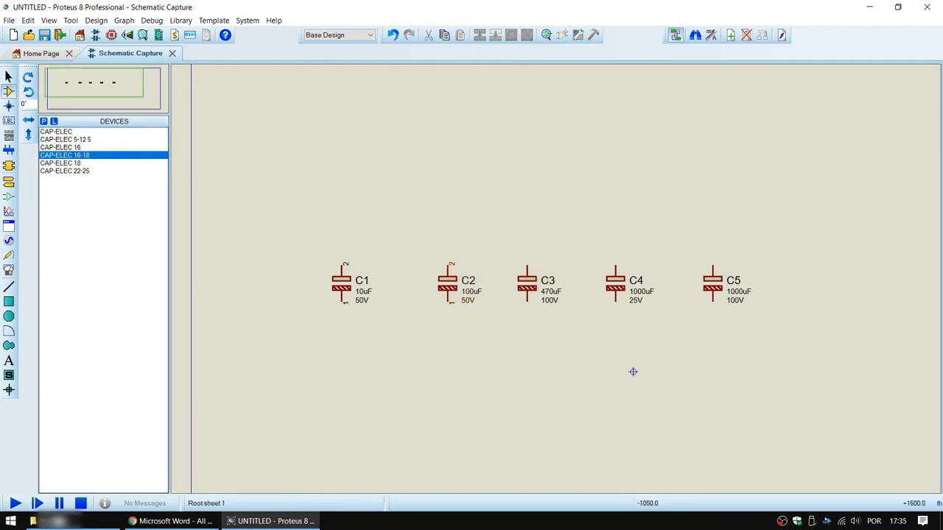
{"action": "left_click", "coordinate": [561, 255]}
{"action": "left_click", "coordinate": [578, 258]}
{"action": "right_click", "coordinate": [572, 254]}
{"action": "right_click", "coordinate": [572, 254]}
{"action": "left_click", "coordinate": [527, 244]}
Replace C3 with the CAP-ELEC 16 device, oriented upright at -90 degrees.
{"action": "key", "text": "KP_Subtract"}
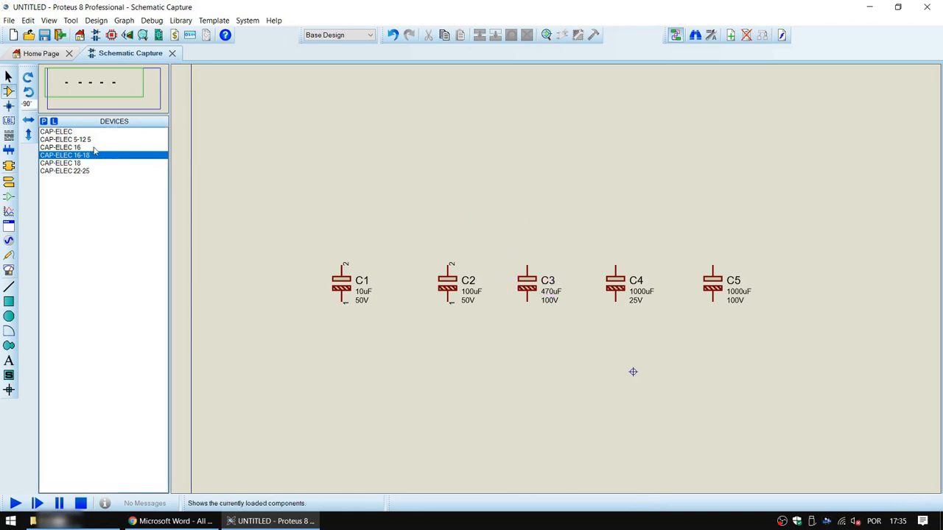
{"action": "left_click", "coordinate": [66, 148]}
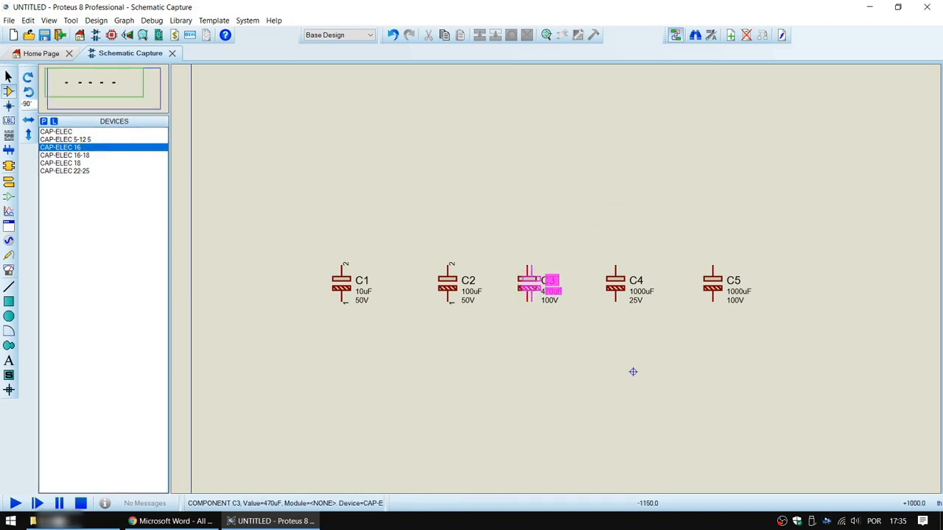
{"action": "left_click", "coordinate": [529, 284]}
{"action": "left_click", "coordinate": [441, 273]}
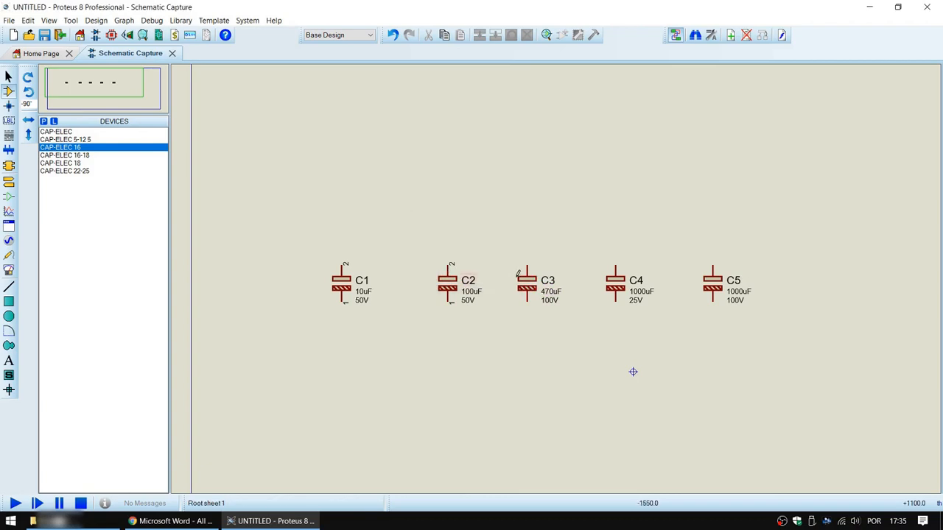
Set the PCB package of C3 to CAP-16-25-0.8-7.5-7.5-H-A.
{"action": "double_click", "coordinate": [518, 274]}
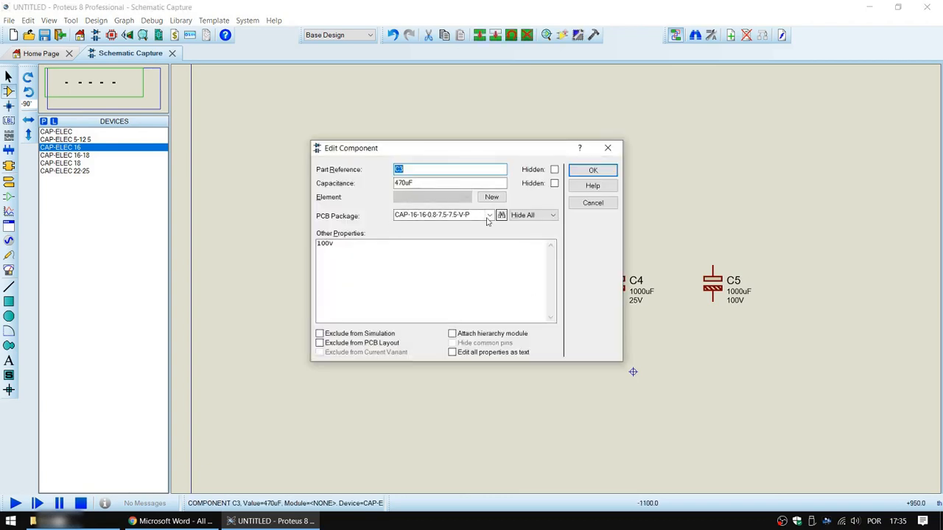
{"action": "left_click", "coordinate": [488, 216]}
{"action": "scroll", "coordinate": [457, 251], "scroll_direction": "down", "scroll_amount": 2}
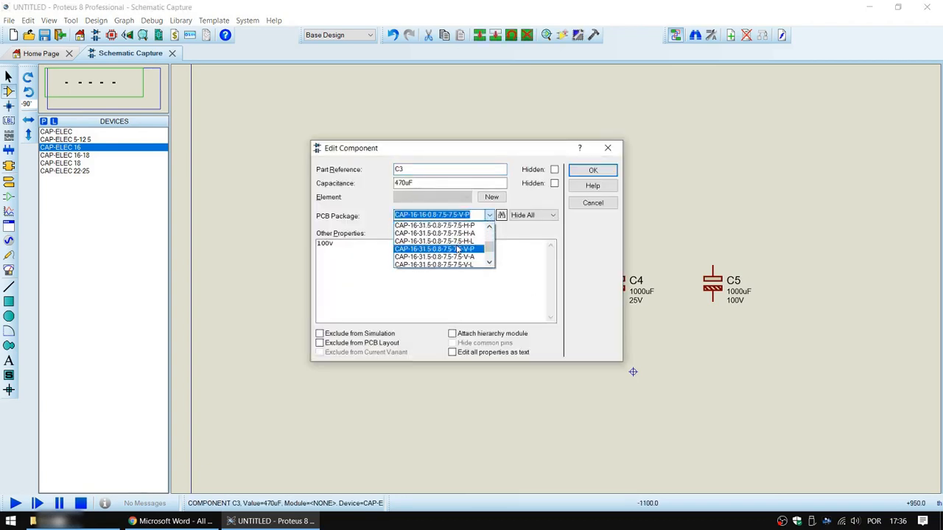
{"action": "scroll", "coordinate": [458, 251], "scroll_direction": "up", "scroll_amount": 3}
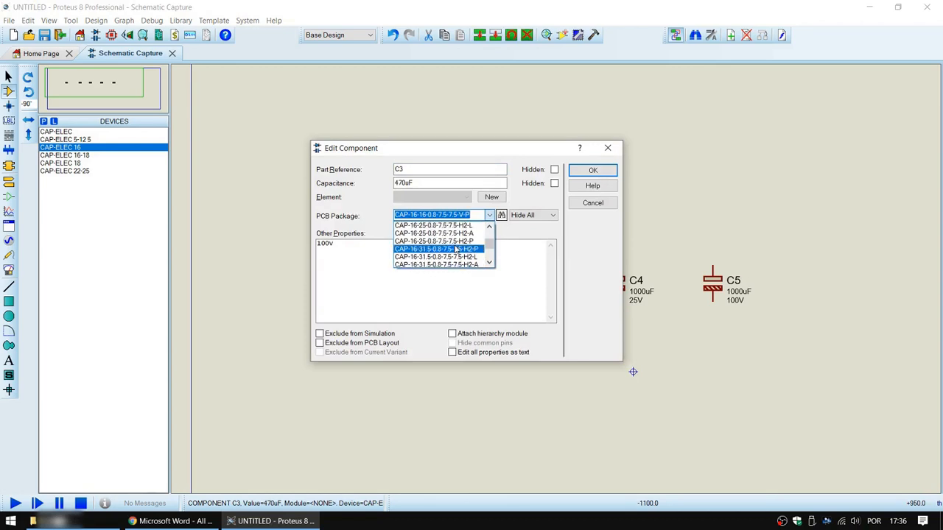
{"action": "scroll", "coordinate": [466, 235], "scroll_direction": "up", "scroll_amount": 3}
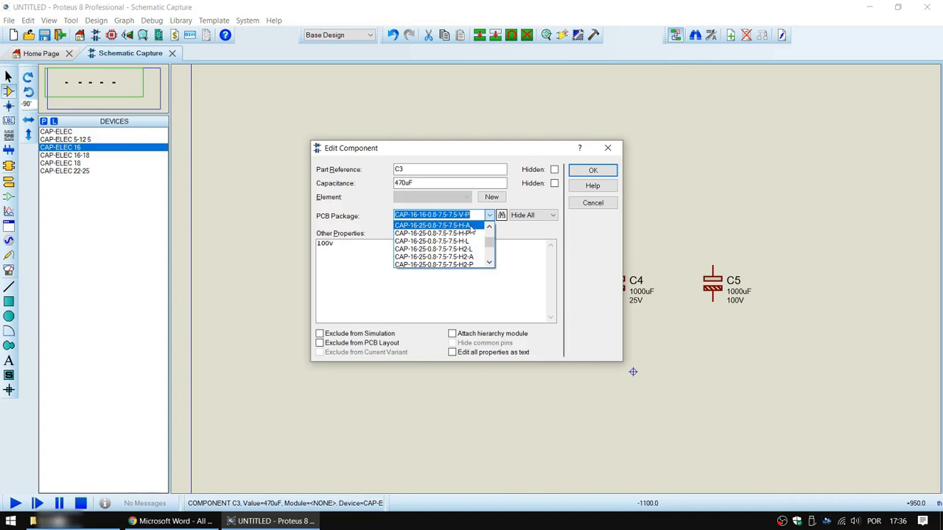
{"action": "left_click", "coordinate": [471, 227]}
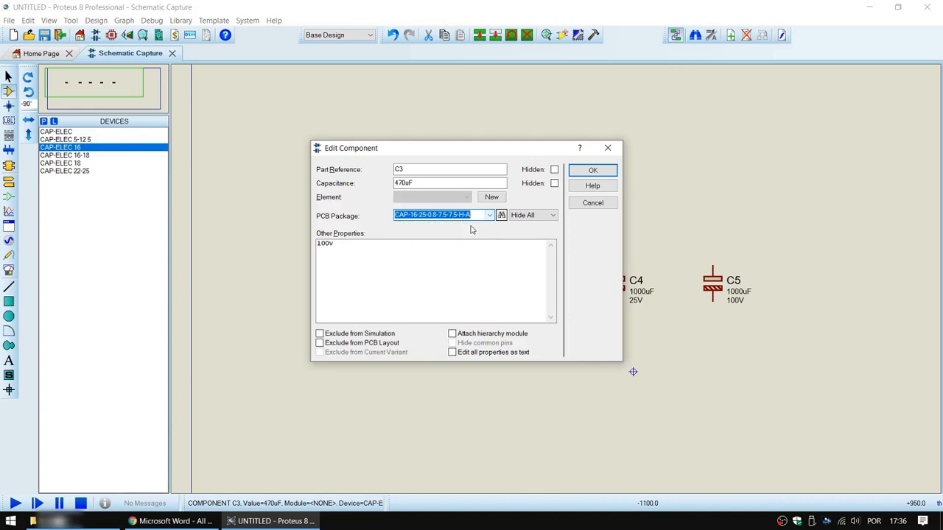
{"action": "left_click", "coordinate": [588, 170]}
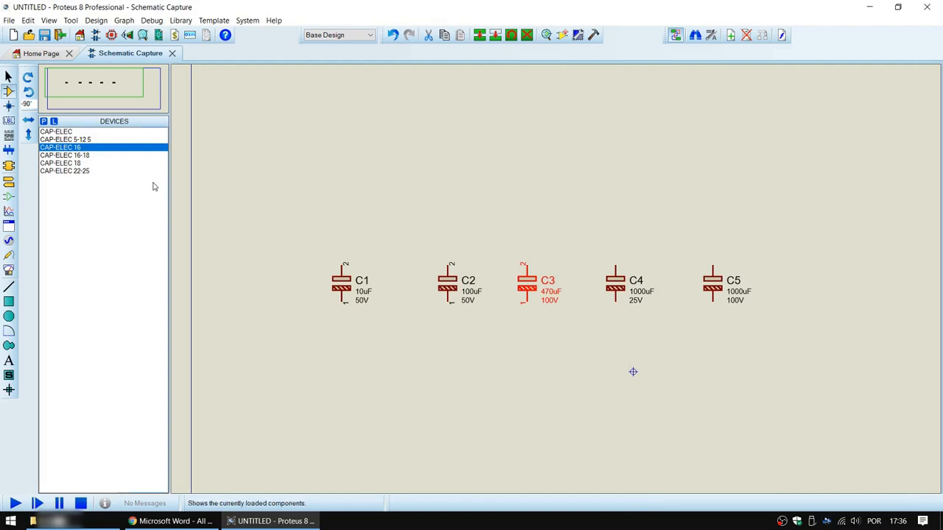
Switch to Chrome and look up the case size options for a 1000 µF, 25 V capacitor in the REA dimension table.
{"action": "key", "text": "alt+Tab"}
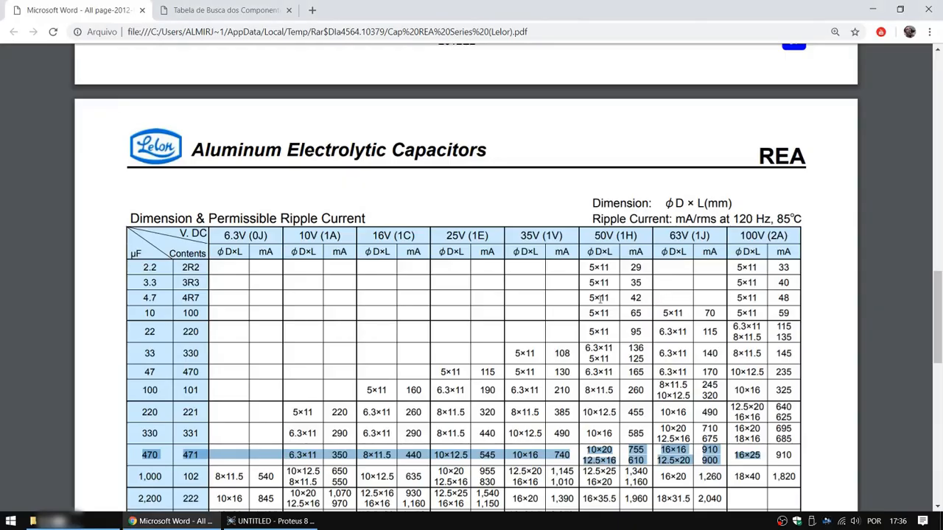
{"action": "key", "text": "alt+Tab"}
{"action": "key", "text": "alt+Tab"}
{"action": "scroll", "coordinate": [271, 454], "scroll_direction": "down", "scroll_amount": 1}
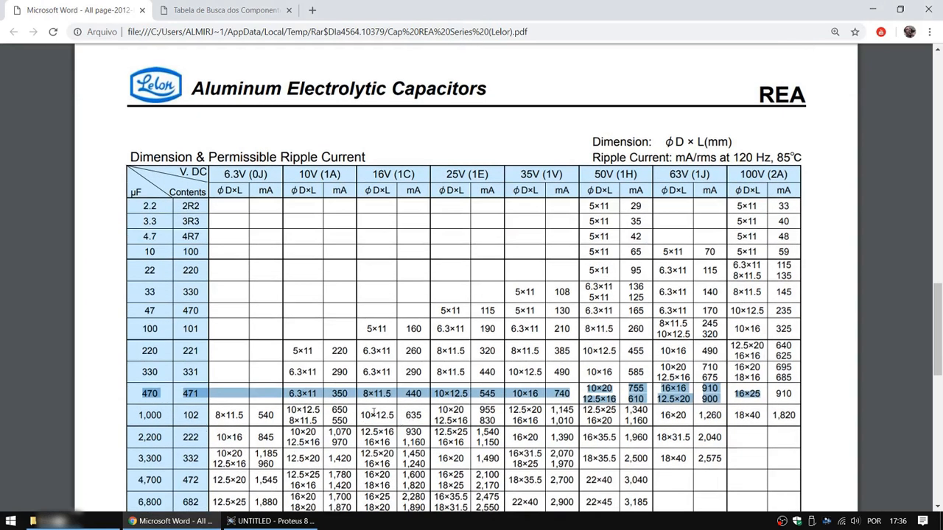
{"action": "left_click_drag", "start_coordinate": [181, 410], "coordinate": [467, 419]}
{"action": "left_click", "coordinate": [449, 417]}
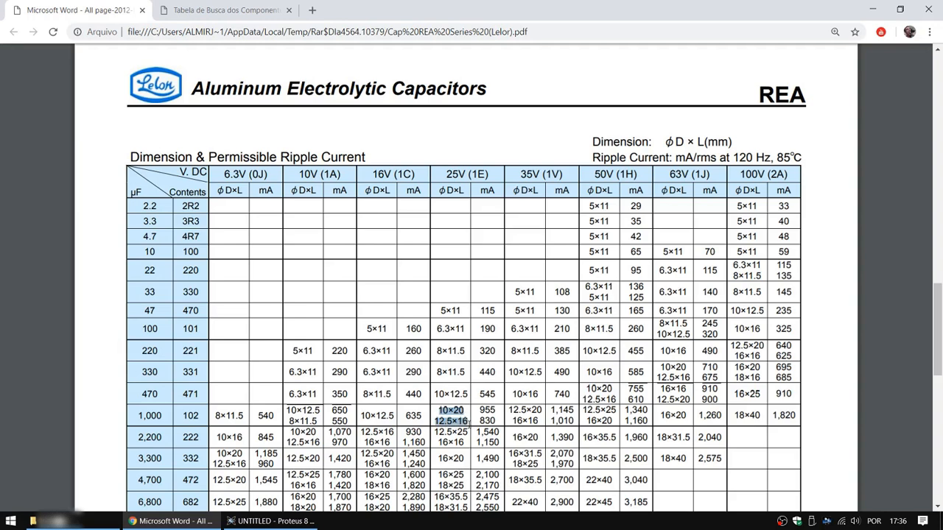
{"action": "left_click", "coordinate": [445, 421]}
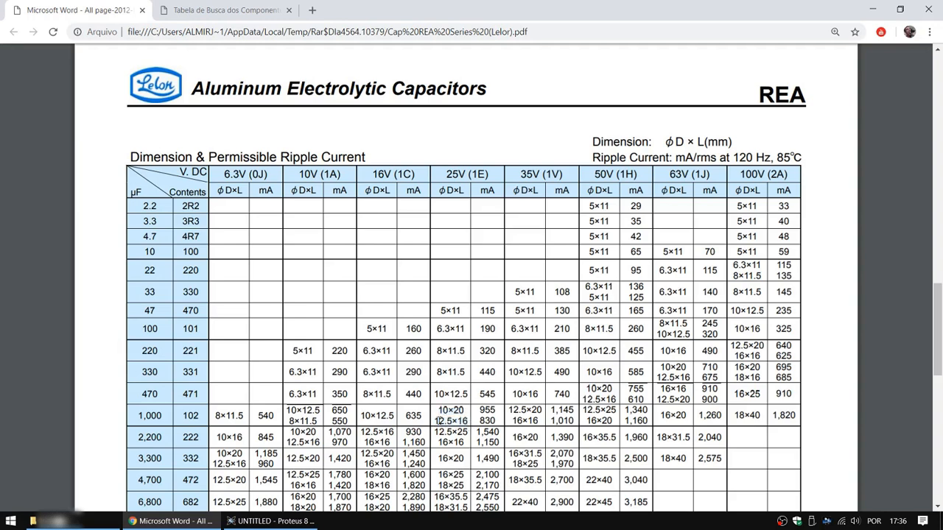
{"action": "key", "text": "alt+Tab"}
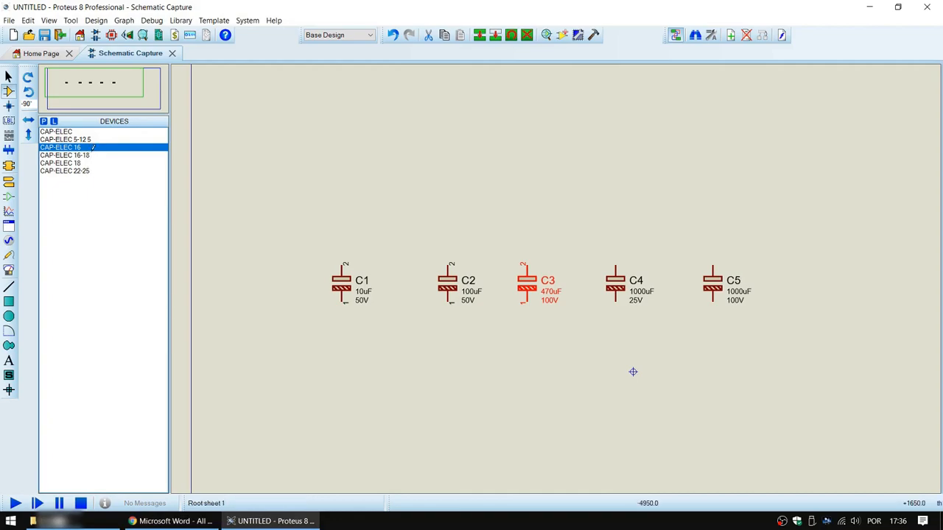
{"action": "key", "text": "alt+Tab"}
Return to Proteus and replace C4 with the CAP-ELEC 5-12.5 device, oriented upright at 0 degrees.
{"action": "key", "text": "alt+Tab"}
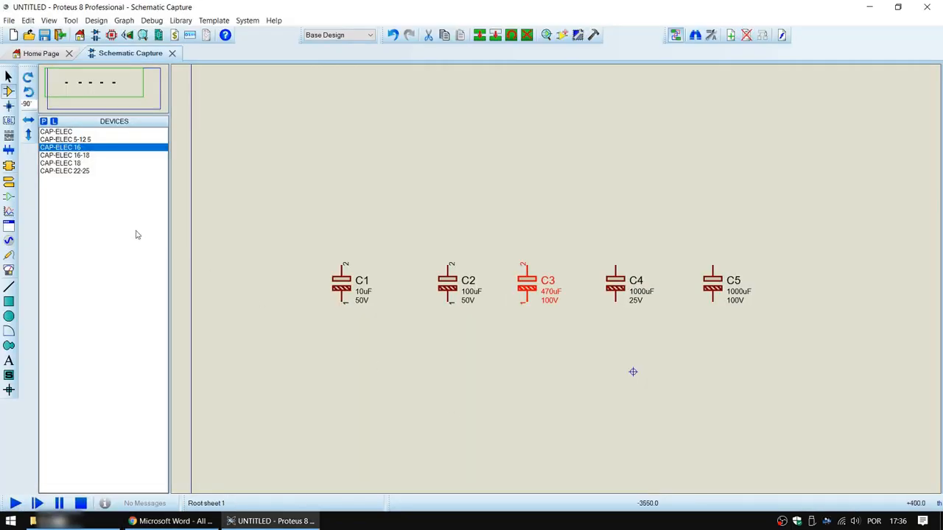
{"action": "left_click", "coordinate": [74, 140]}
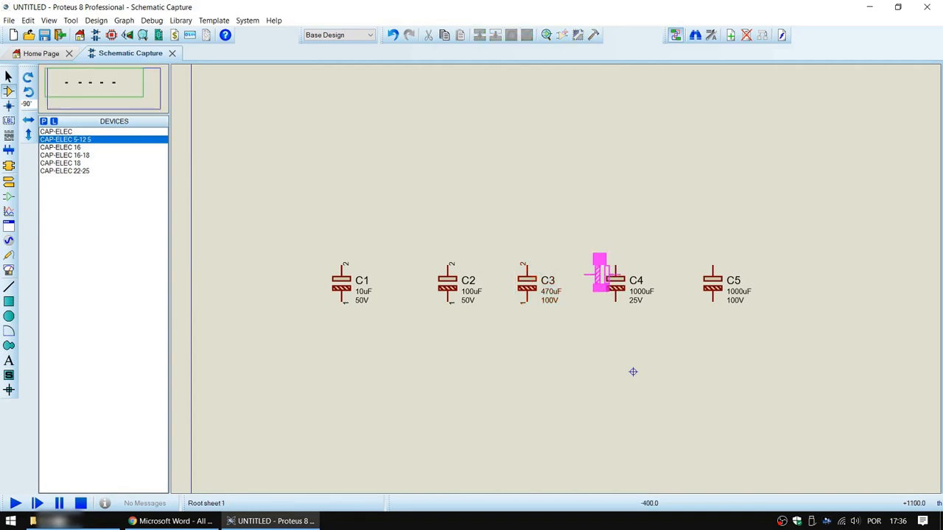
{"action": "key", "text": "KP_Add"}
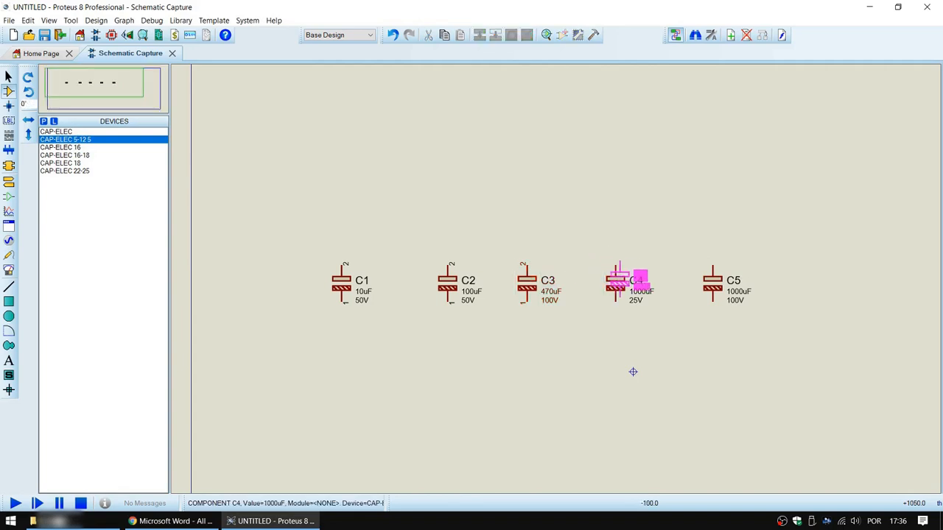
{"action": "left_click", "coordinate": [615, 283]}
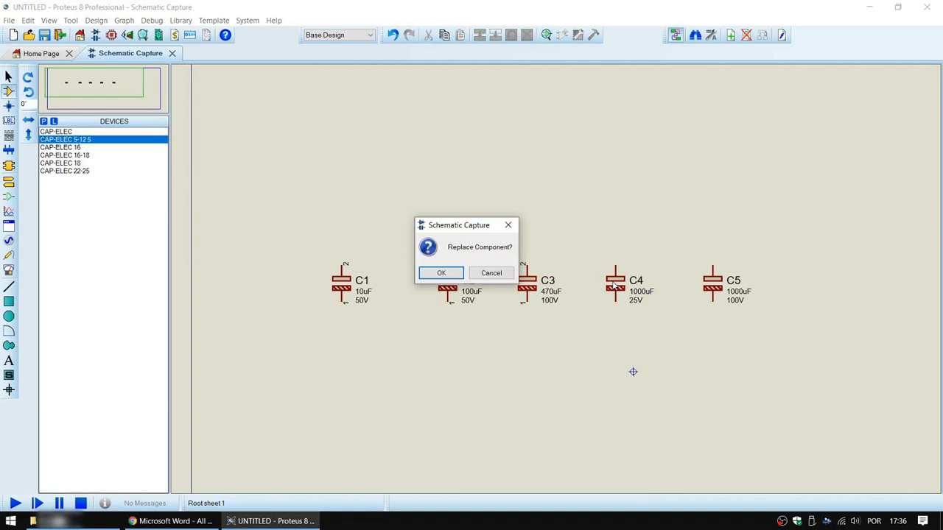
{"action": "left_click", "coordinate": [453, 274]}
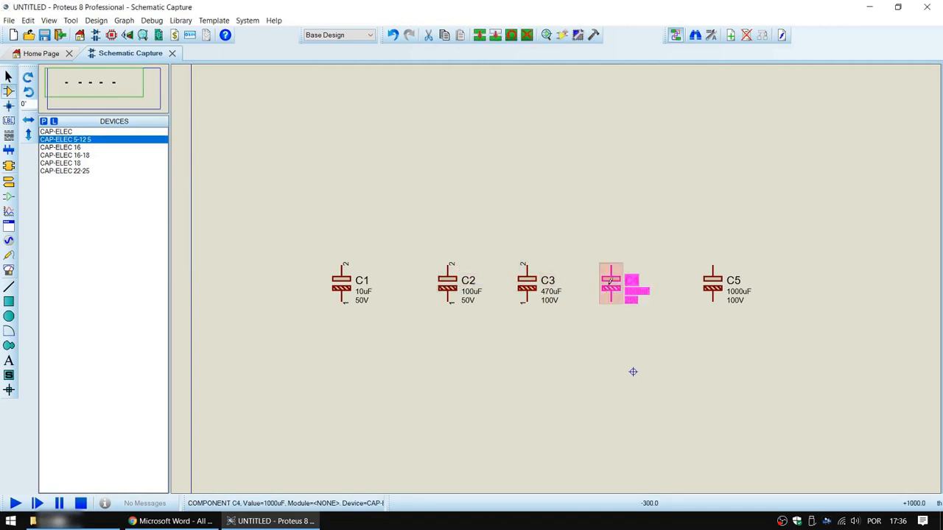
Set the PCB package of C4 to CAP-12.5-16-0.6-5-5-V-L.
{"action": "double_click", "coordinate": [611, 291]}
{"action": "left_click", "coordinate": [489, 214]}
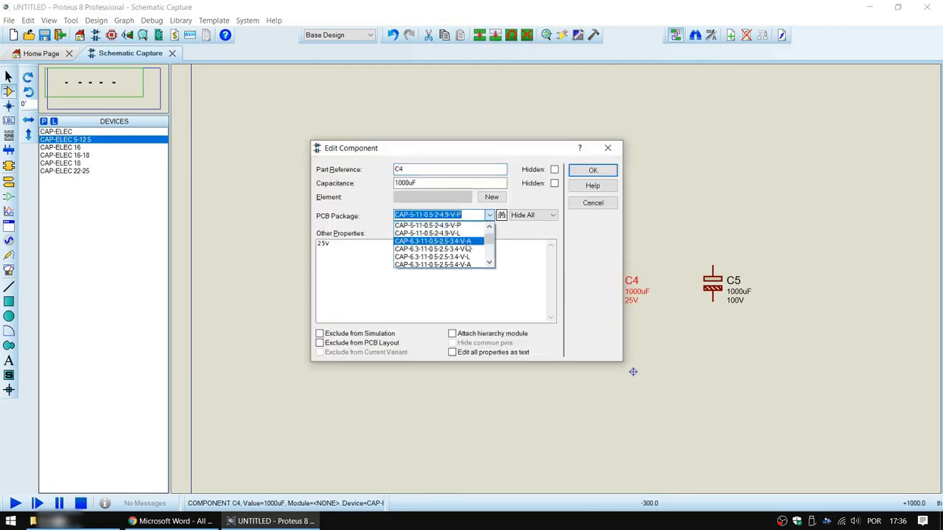
{"action": "scroll", "coordinate": [458, 247], "scroll_direction": "down", "scroll_amount": 5}
{"action": "scroll", "coordinate": [457, 249], "scroll_direction": "down", "scroll_amount": 3}
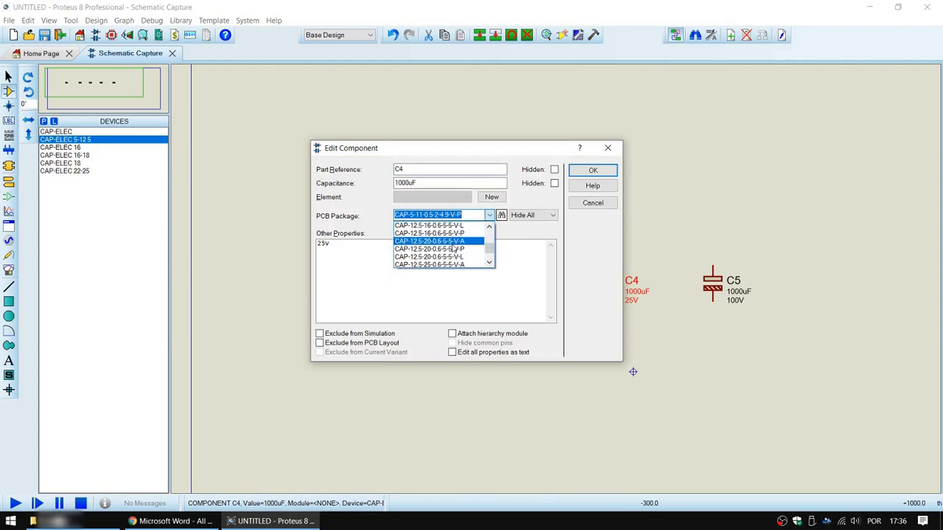
{"action": "left_click", "coordinate": [466, 225]}
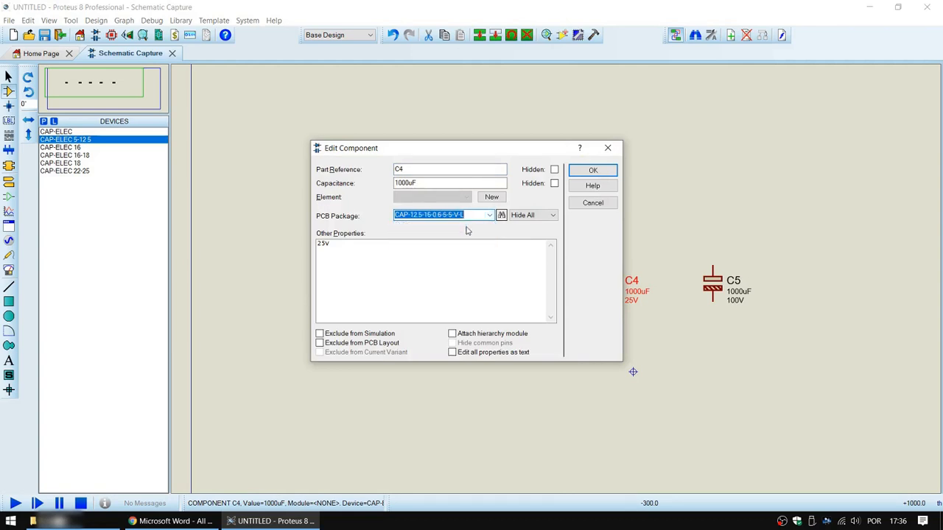
{"action": "left_click", "coordinate": [594, 169]}
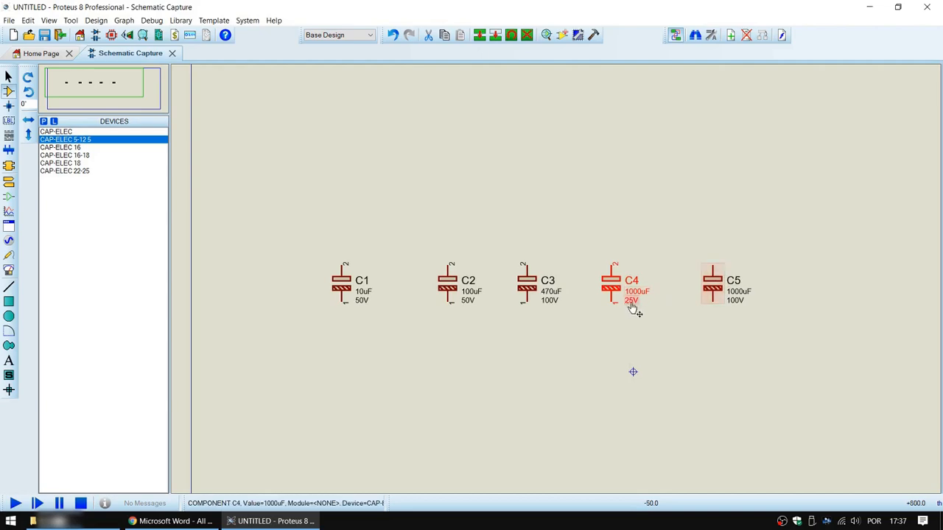
Switch to Chrome and look up the case size of a 1000 µF, 100 V capacitor in the REA dimension table.
{"action": "key", "text": "alt+Tab"}
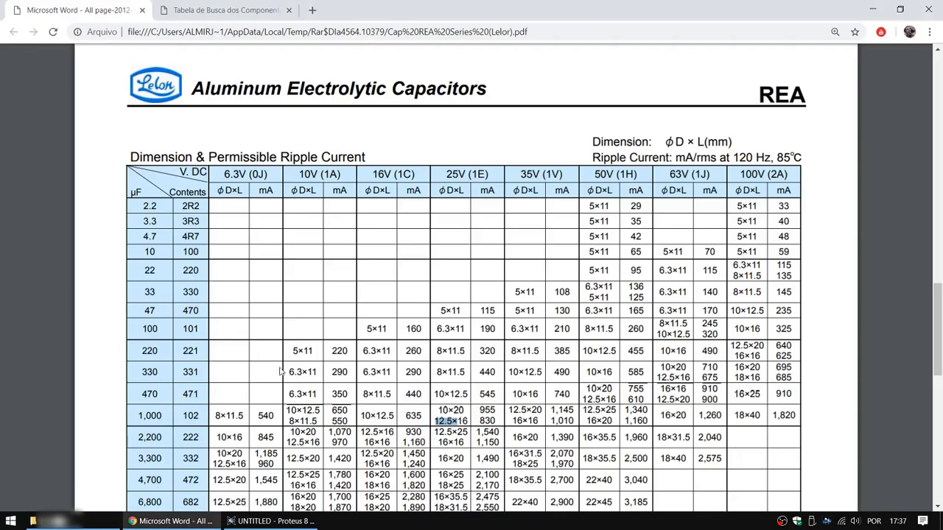
{"action": "left_click", "coordinate": [329, 420]}
{"action": "left_click_drag", "start_coordinate": [154, 416], "coordinate": [765, 407]}
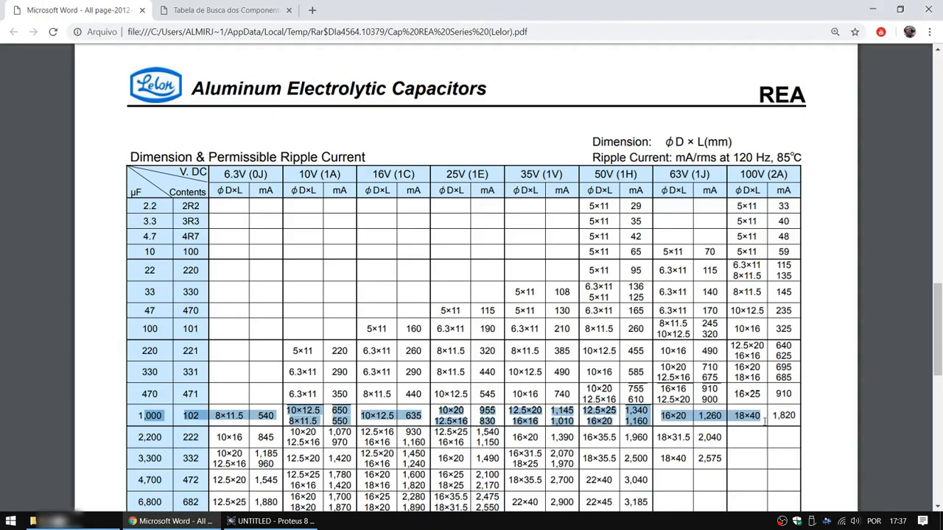
Return to Proteus and check the component properties of C5 without changing them.
{"action": "key", "text": "alt+Tab"}
{"action": "double_click", "coordinate": [712, 284]}
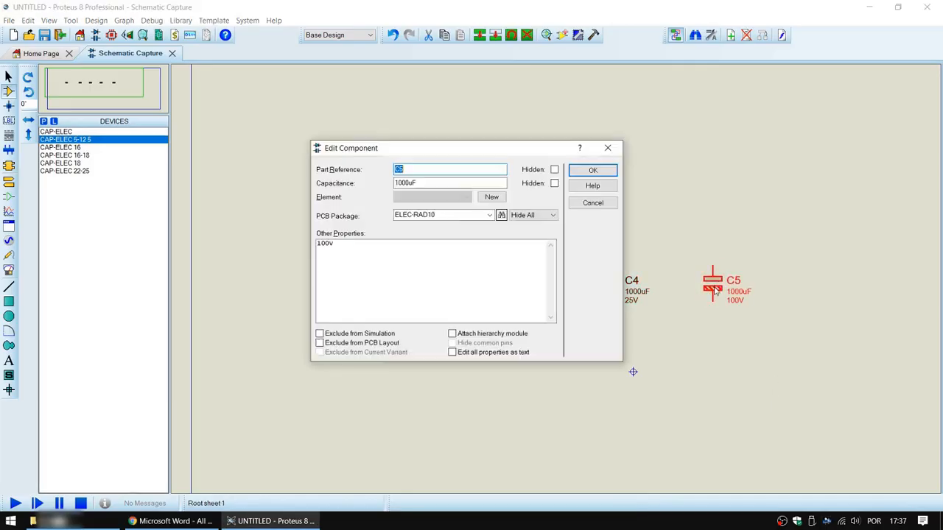
{"action": "left_click", "coordinate": [585, 204]}
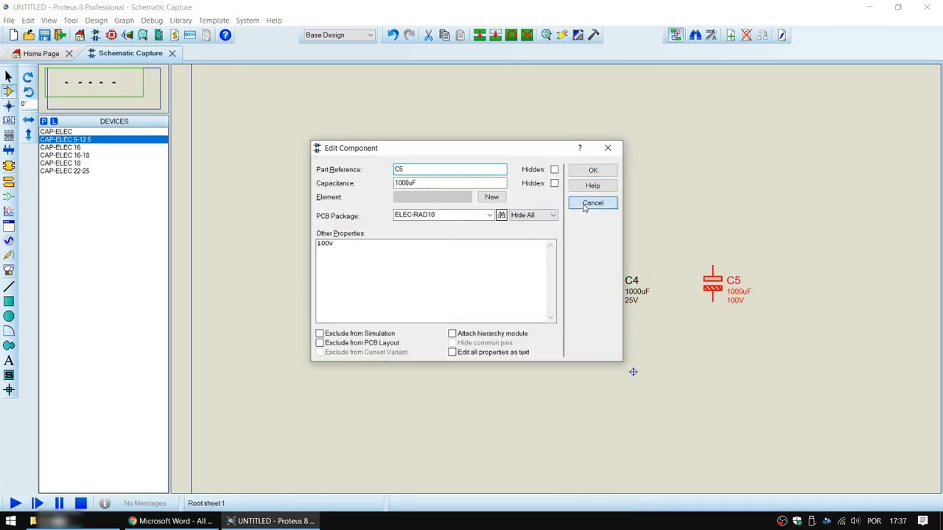
Replace C5 with the CAP-ELEC 18 device, oriented upright at -90 degrees.
{"action": "left_click", "coordinate": [96, 163]}
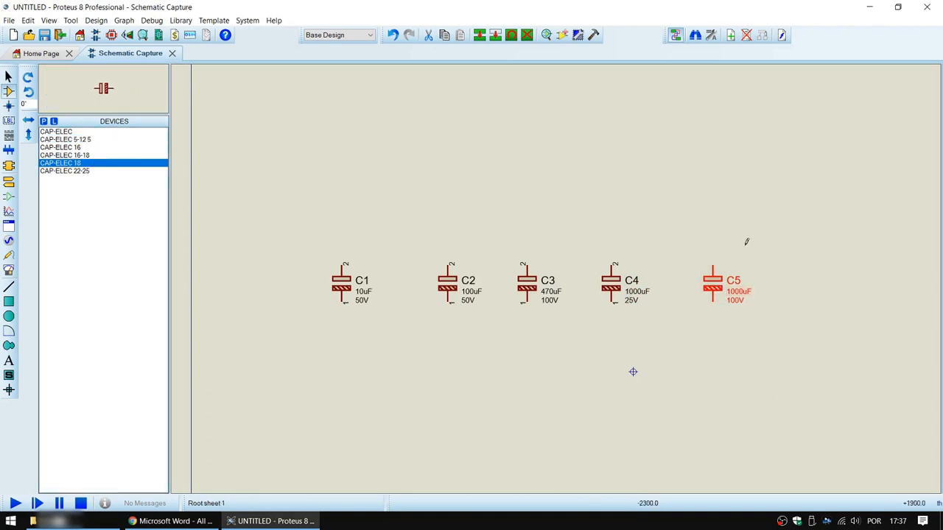
{"action": "key", "text": "KP_Subtract"}
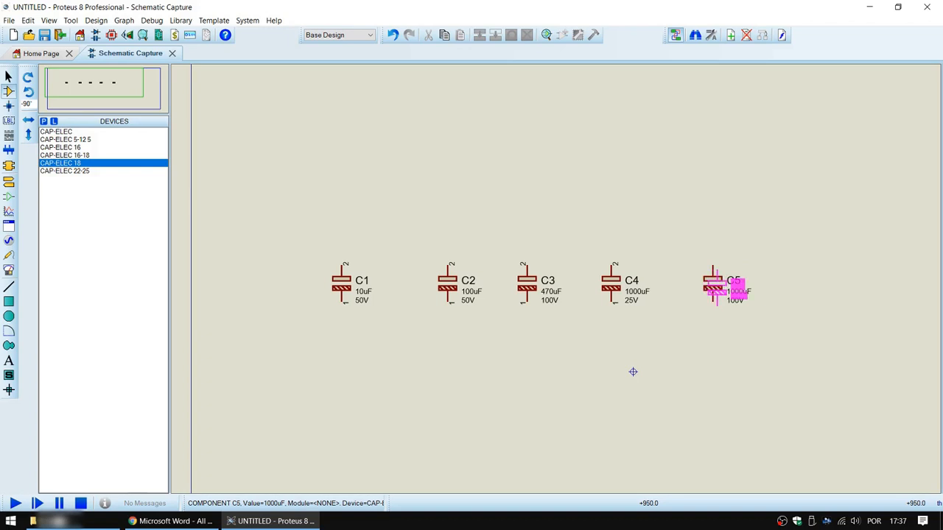
{"action": "left_click", "coordinate": [715, 288]}
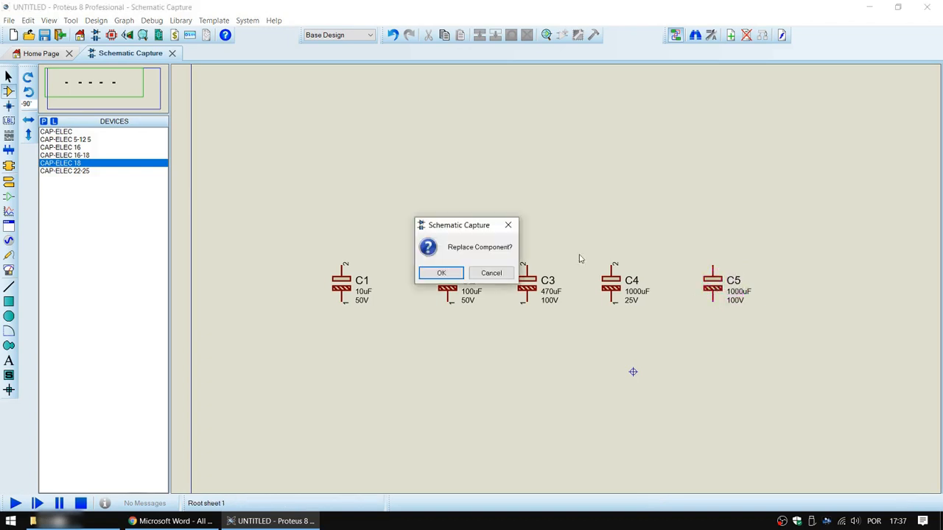
{"action": "left_click", "coordinate": [444, 278]}
Set the PCB package of C5 to CAP-18-40-0.8-7.5-7.5-V-P.
{"action": "double_click", "coordinate": [712, 289]}
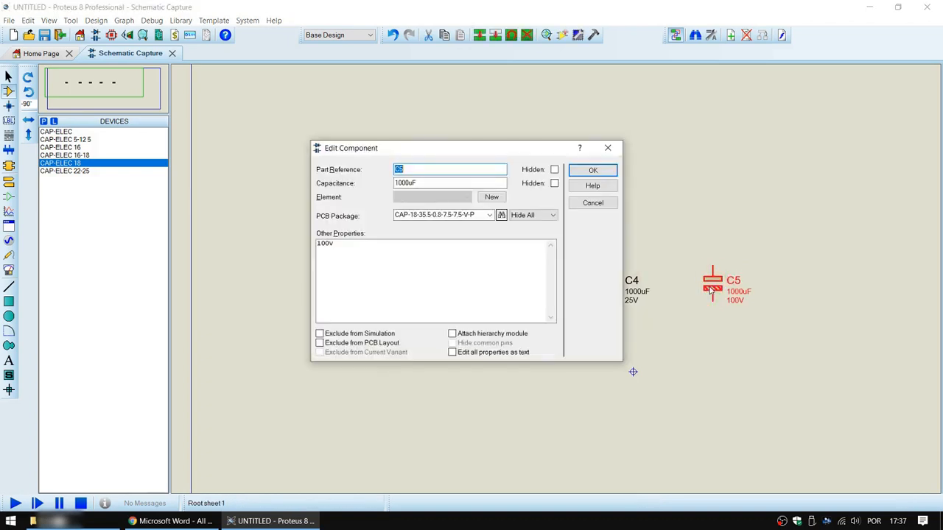
{"action": "left_click", "coordinate": [486, 215]}
{"action": "scroll", "coordinate": [469, 250], "scroll_direction": "down", "scroll_amount": 3}
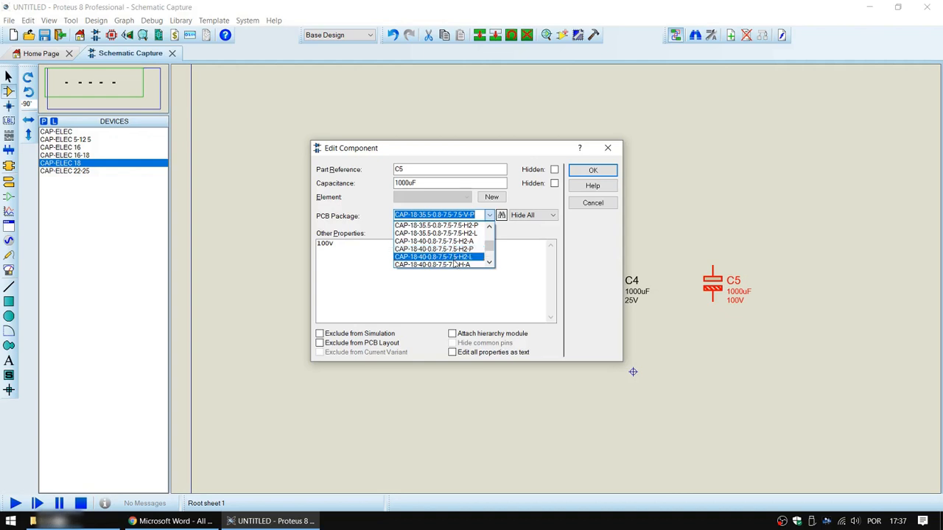
{"action": "scroll", "coordinate": [454, 256], "scroll_direction": "up", "scroll_amount": 2}
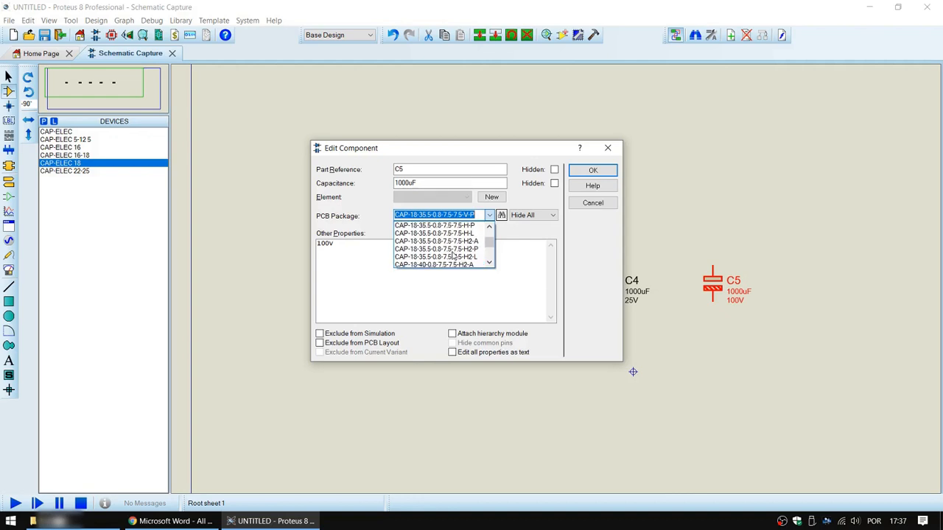
{"action": "scroll", "coordinate": [454, 256], "scroll_direction": "down", "scroll_amount": 2}
{"action": "scroll", "coordinate": [454, 256], "scroll_direction": "down", "scroll_amount": 1}
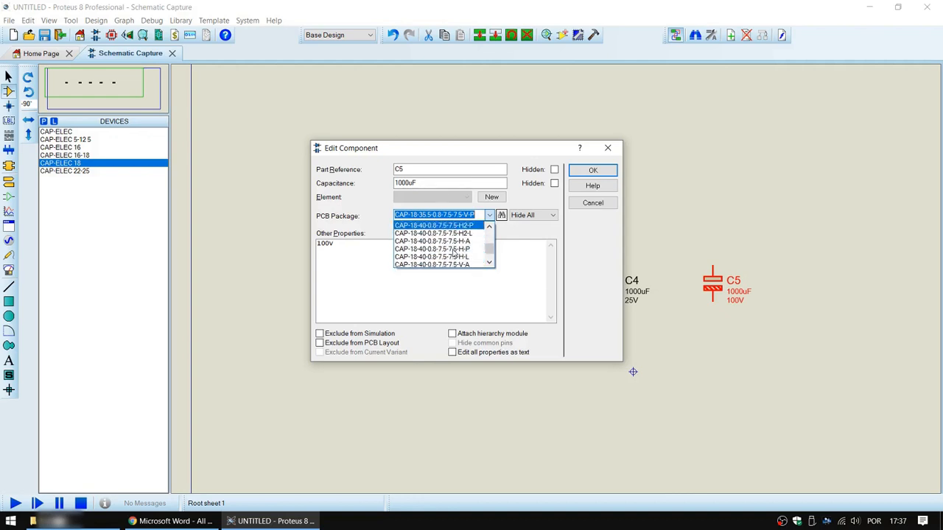
{"action": "scroll", "coordinate": [453, 256], "scroll_direction": "down", "scroll_amount": 3}
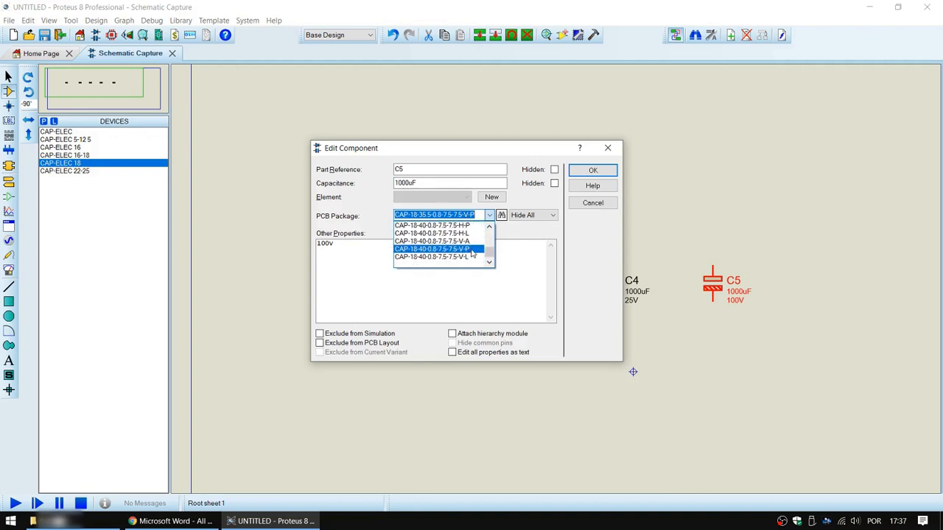
{"action": "left_click", "coordinate": [472, 249]}
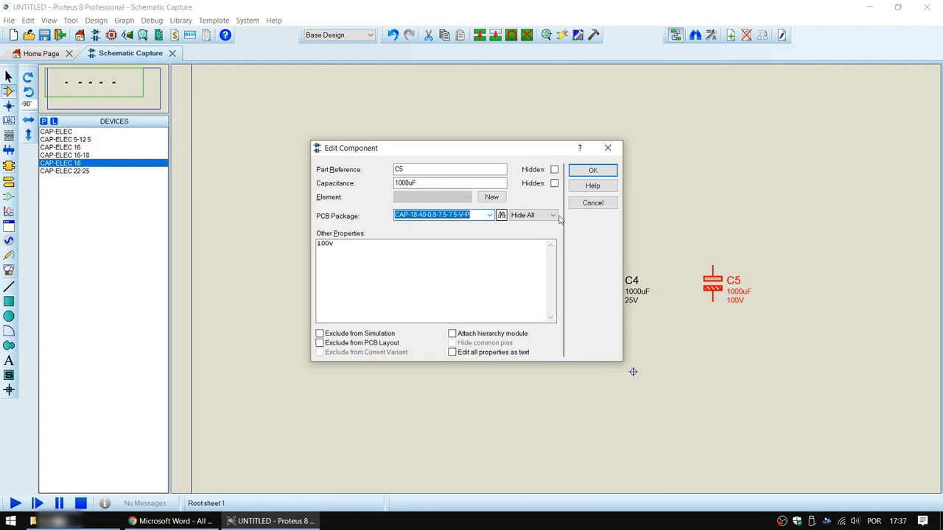
{"action": "left_click", "coordinate": [593, 170]}
{"action": "left_click", "coordinate": [686, 223]}
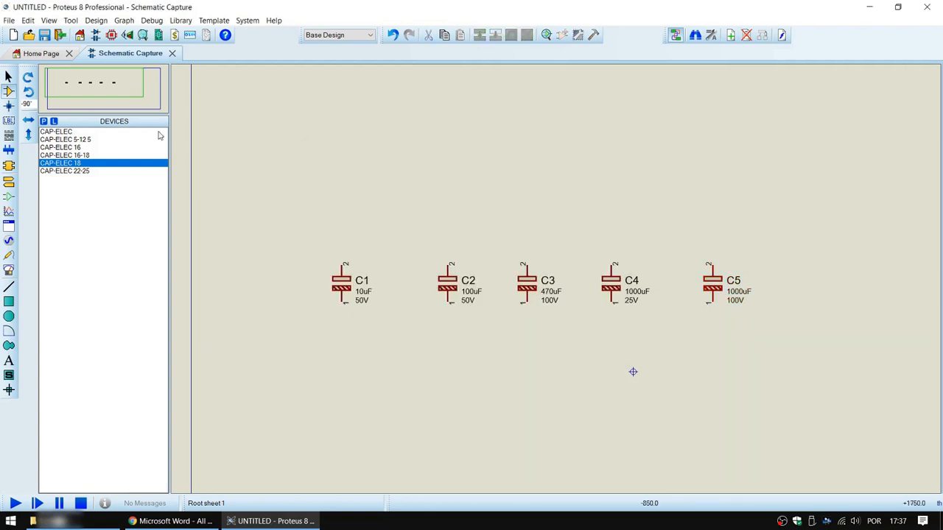
Open the PCB layout and place an ARDUINO UNO R3 SHIELD package up and left of the origin.
{"action": "left_click", "coordinate": [111, 35]}
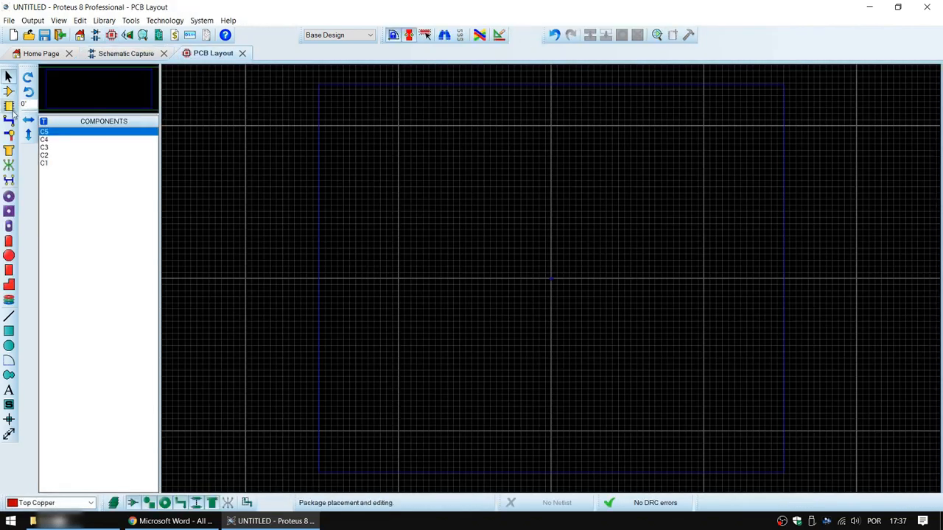
{"action": "key", "text": "p"}
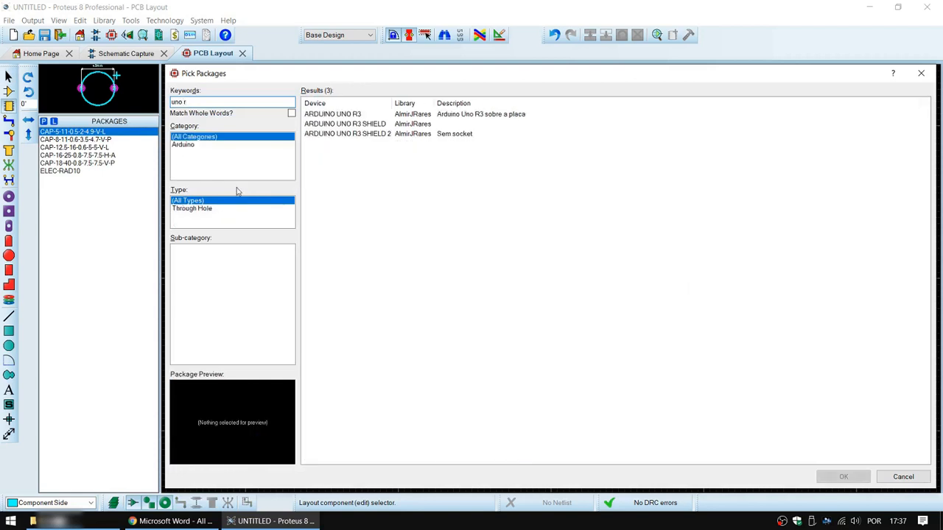
{"action": "left_click", "coordinate": [357, 125]}
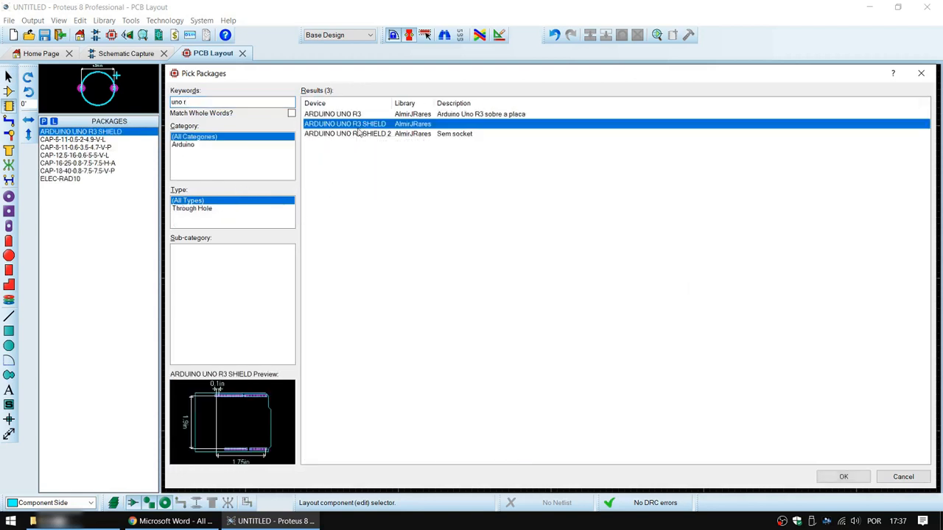
{"action": "key", "text": "Return"}
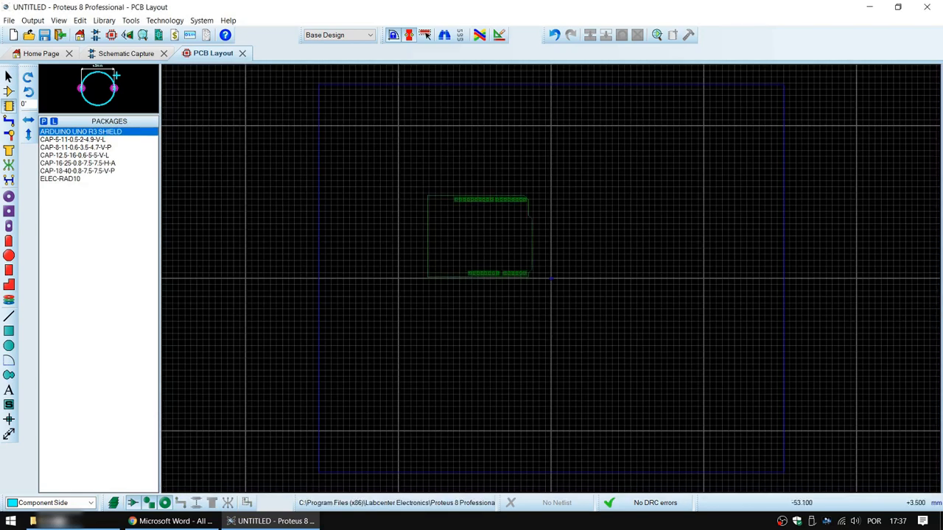
{"action": "left_click", "coordinate": [488, 222]}
{"action": "scroll", "coordinate": [553, 275], "scroll_direction": "up", "scroll_amount": 3}
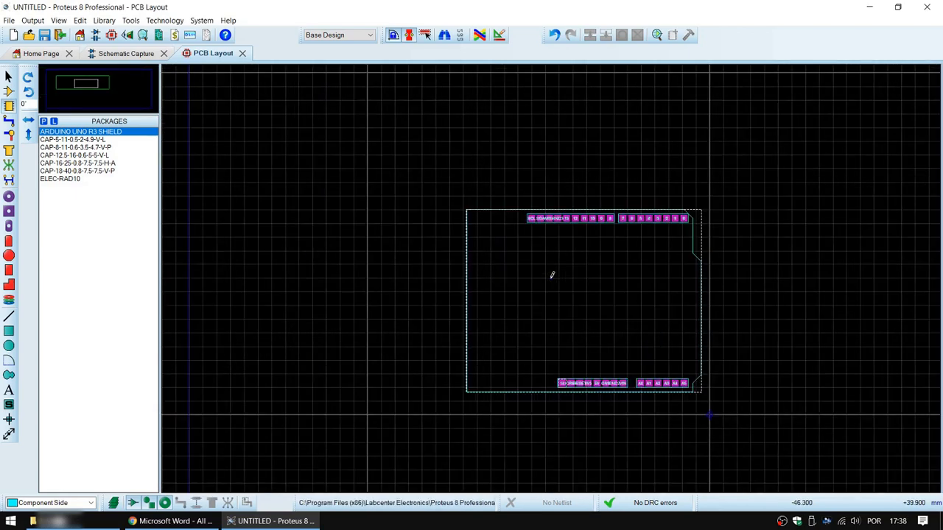
{"action": "scroll", "coordinate": [552, 275], "scroll_direction": "down", "scroll_amount": 1}
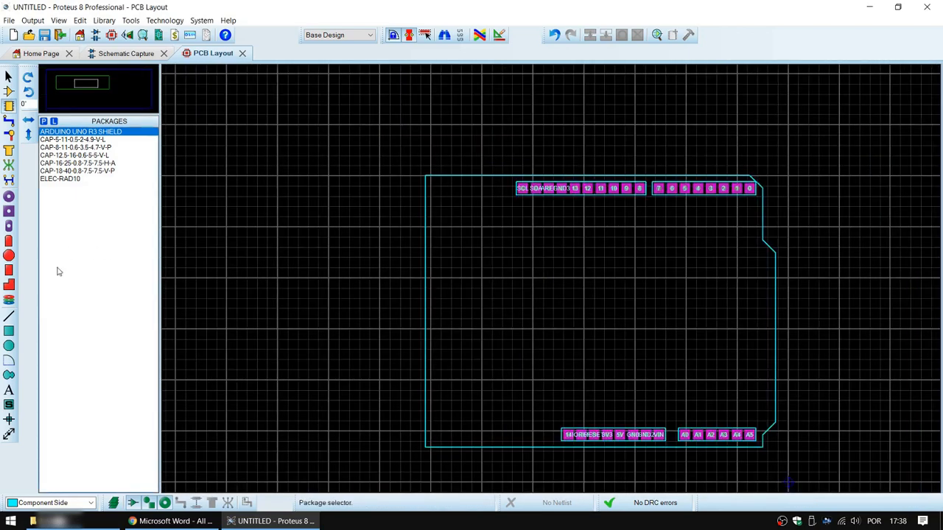
Draw two adjoining Board Edge rectangles, one around the shield's main outline and a narrow one over its right-hand protrusion.
{"action": "left_click", "coordinate": [75, 506]}
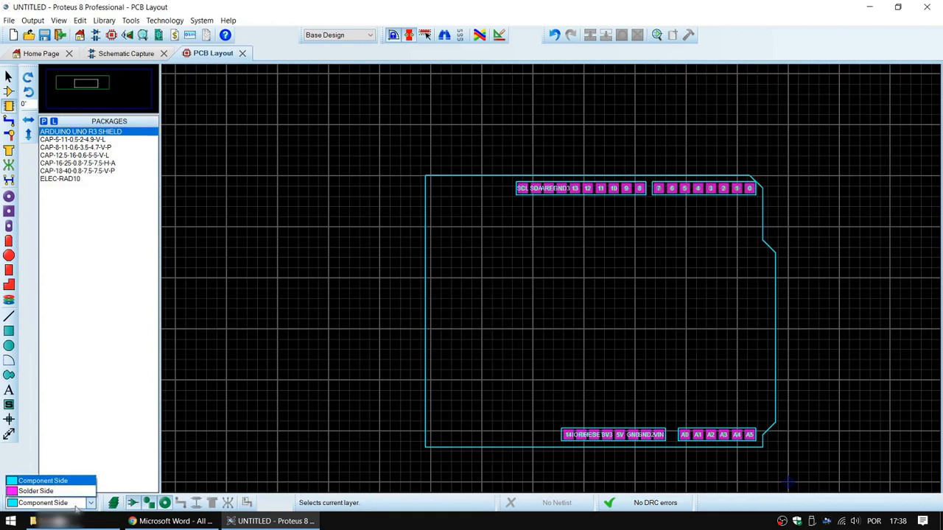
{"action": "left_click", "coordinate": [9, 333]}
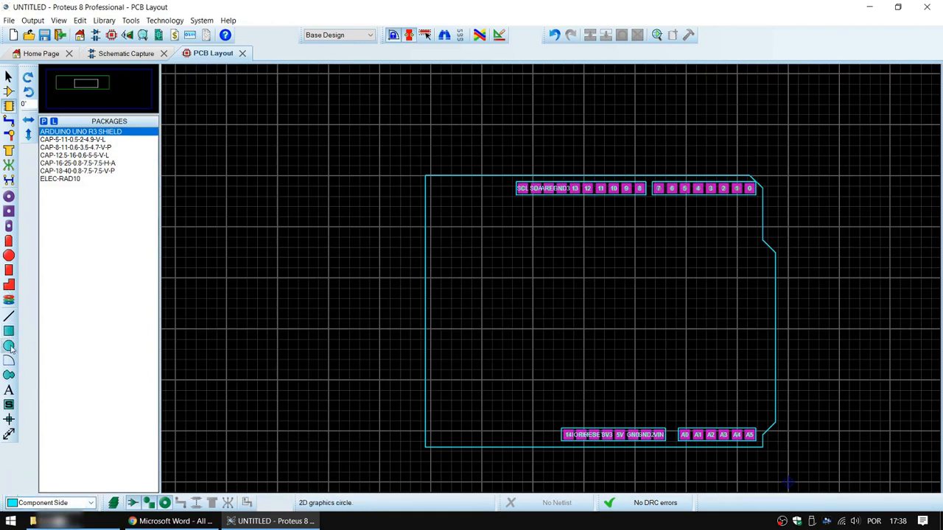
{"action": "left_click", "coordinate": [9, 333]}
{"action": "left_click", "coordinate": [74, 503]}
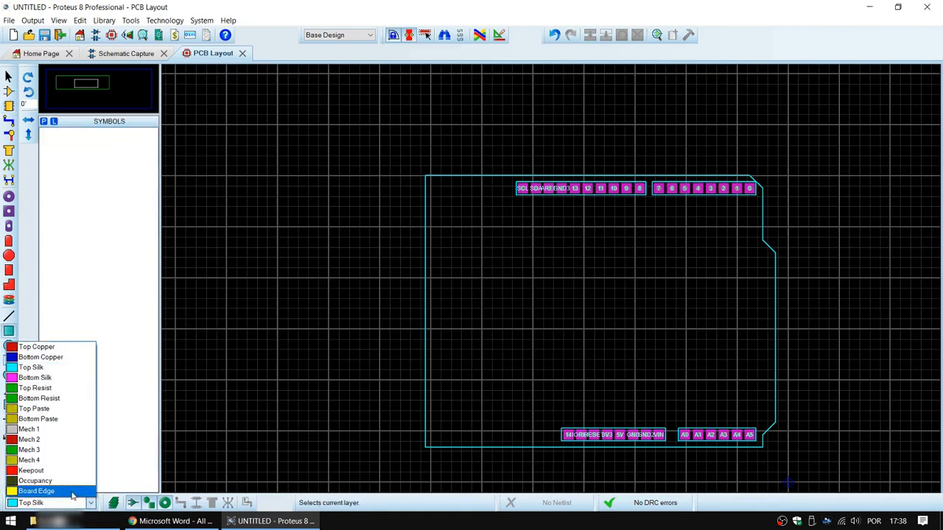
{"action": "left_click", "coordinate": [73, 490]}
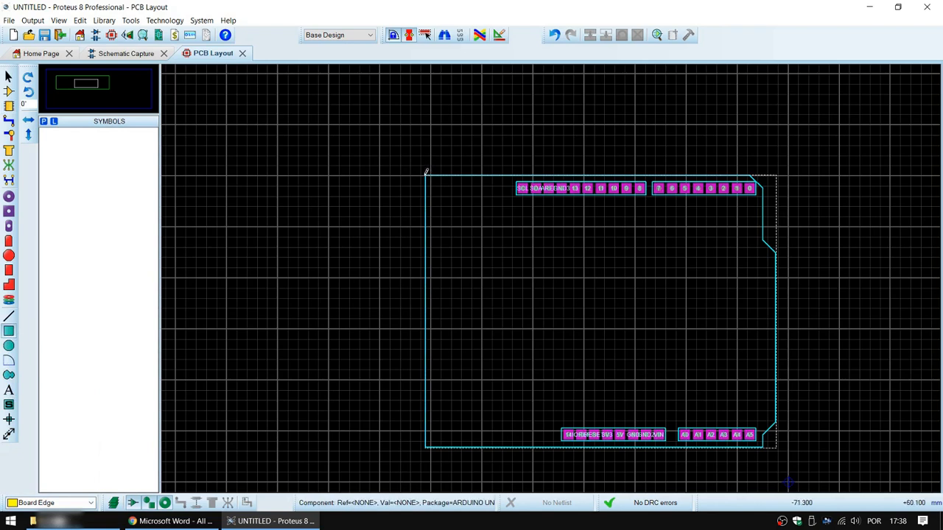
{"action": "left_click_drag", "start_coordinate": [426, 173], "coordinate": [763, 446]}
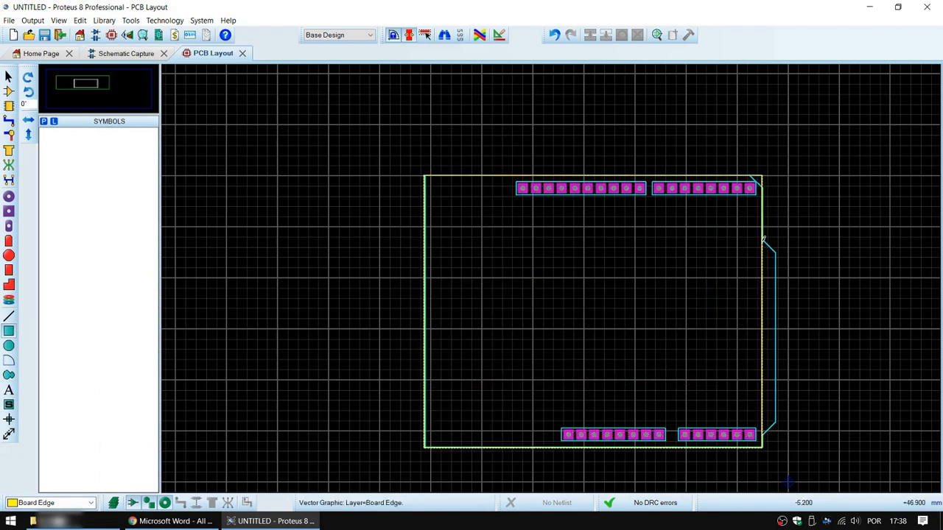
{"action": "left_click_drag", "start_coordinate": [763, 240], "coordinate": [778, 432]}
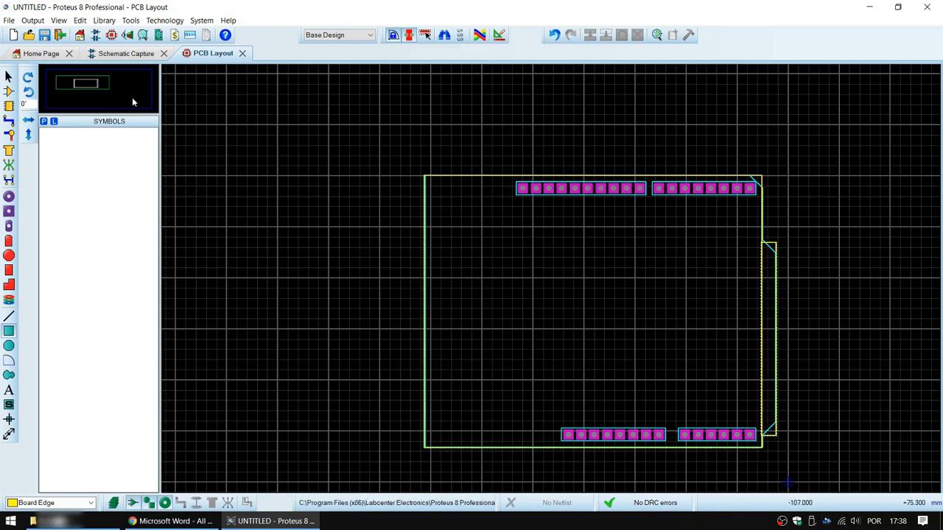
Place C1 and C2 in the board's upper left, C3 at the right, C4 below C1, and C5 near the lower centre.
{"action": "left_click", "coordinate": [8, 91]}
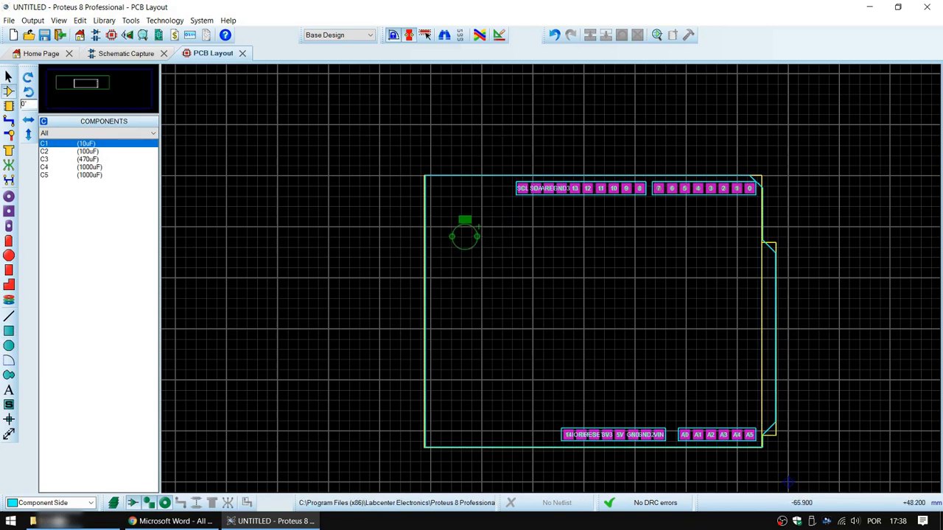
{"action": "left_click", "coordinate": [63, 145]}
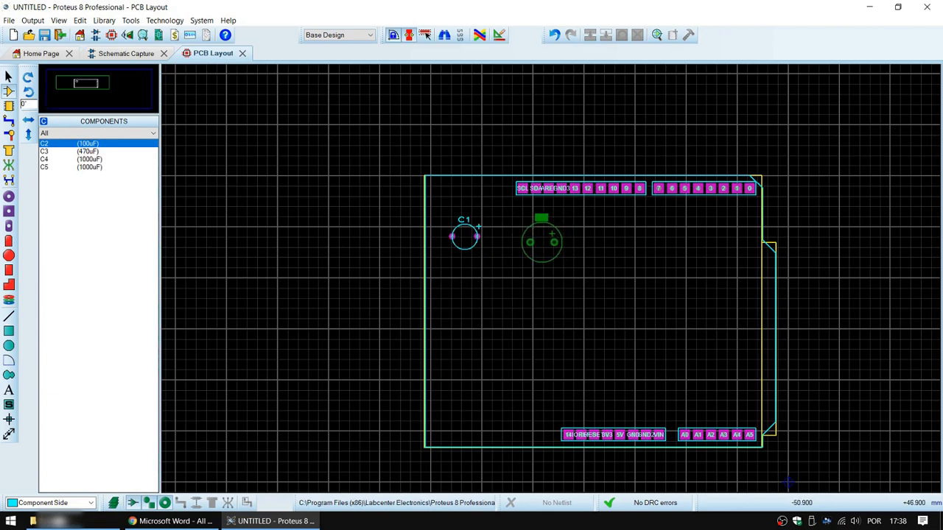
{"action": "left_click", "coordinate": [537, 244]}
{"action": "left_click", "coordinate": [101, 145]}
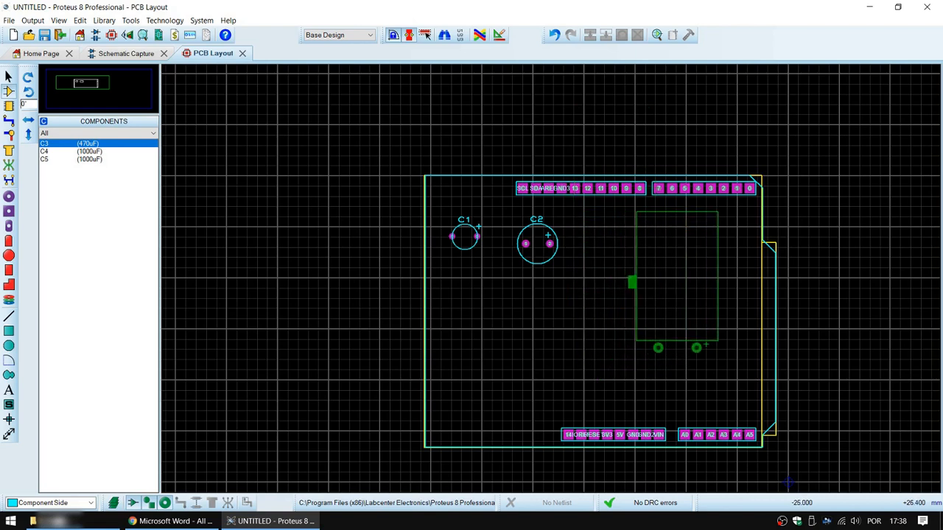
{"action": "left_click", "coordinate": [687, 344]}
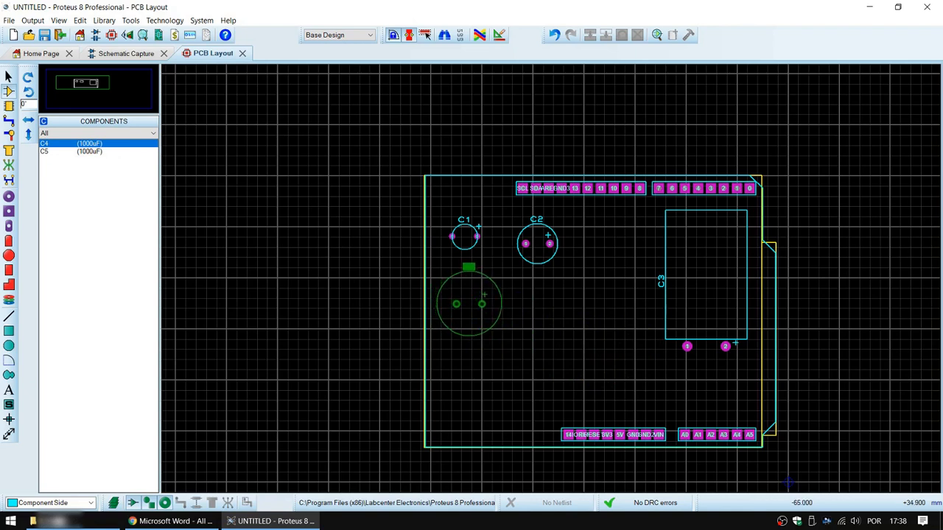
{"action": "left_click", "coordinate": [460, 304]}
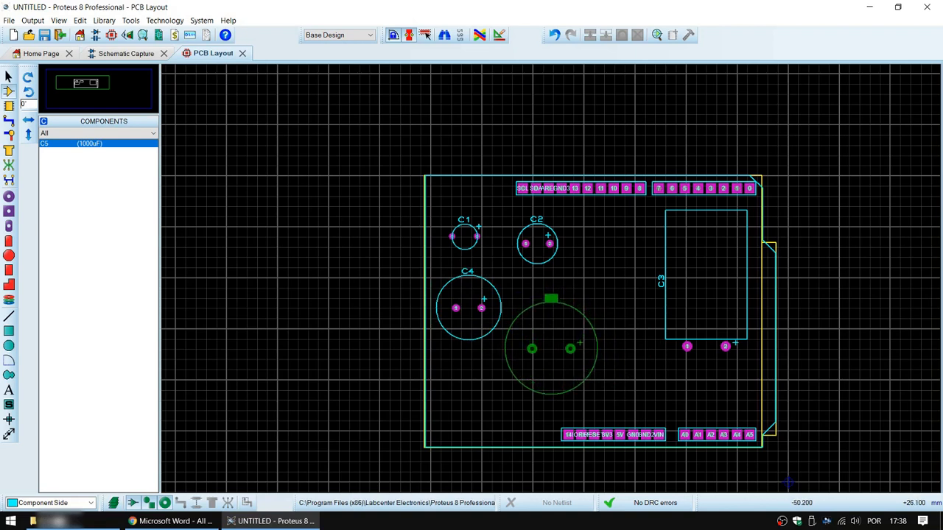
{"action": "left_click", "coordinate": [532, 352]}
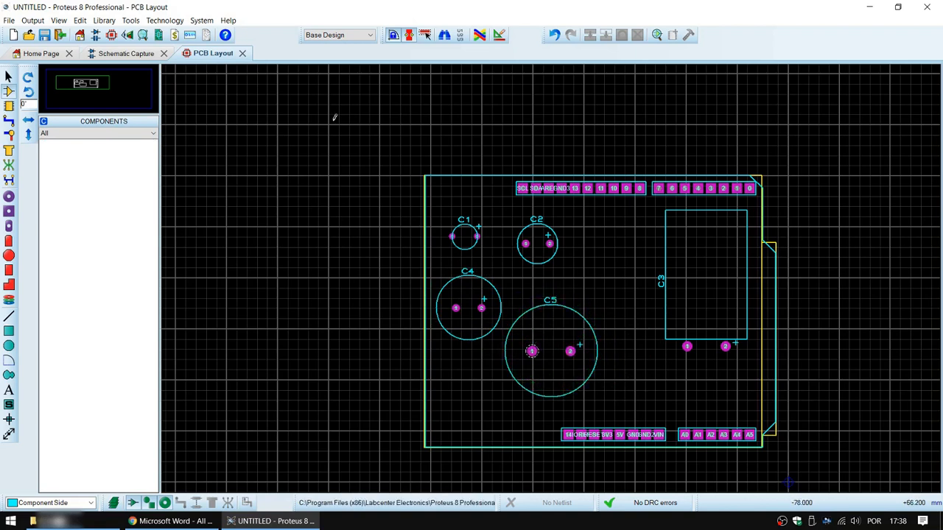
Show the board in the 3D Visualizer and examine the capacitors from several sides.
{"action": "left_click", "coordinate": [127, 35]}
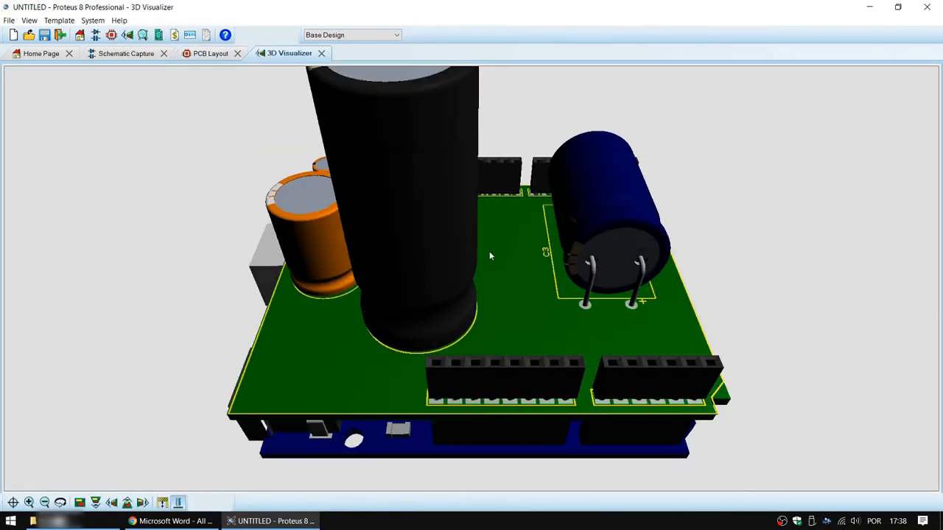
{"action": "scroll", "coordinate": [489, 254], "scroll_direction": "down", "scroll_amount": 3}
{"action": "left_click_drag", "start_coordinate": [489, 254], "coordinate": [462, 269]}
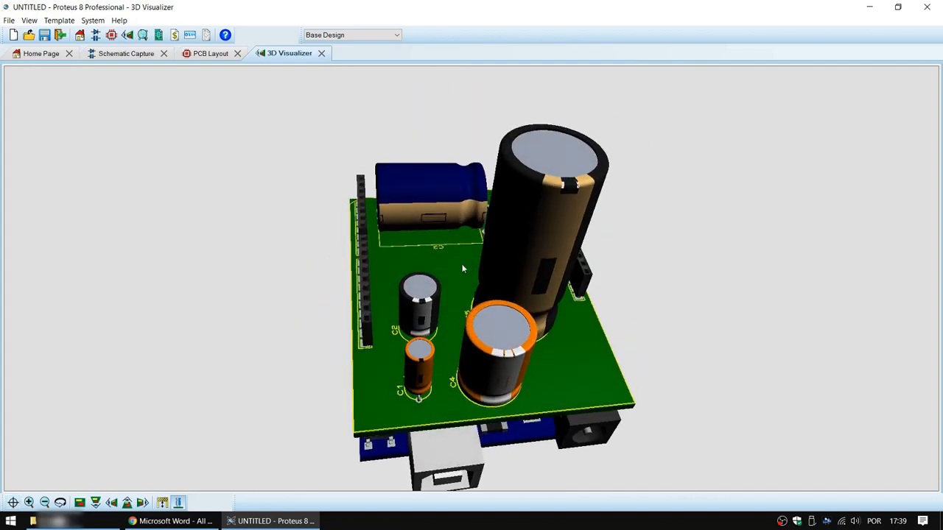
Return to the PCB layout, search the package library for res30 and add the RES30 package to the selection list.
{"action": "left_click", "coordinate": [209, 55]}
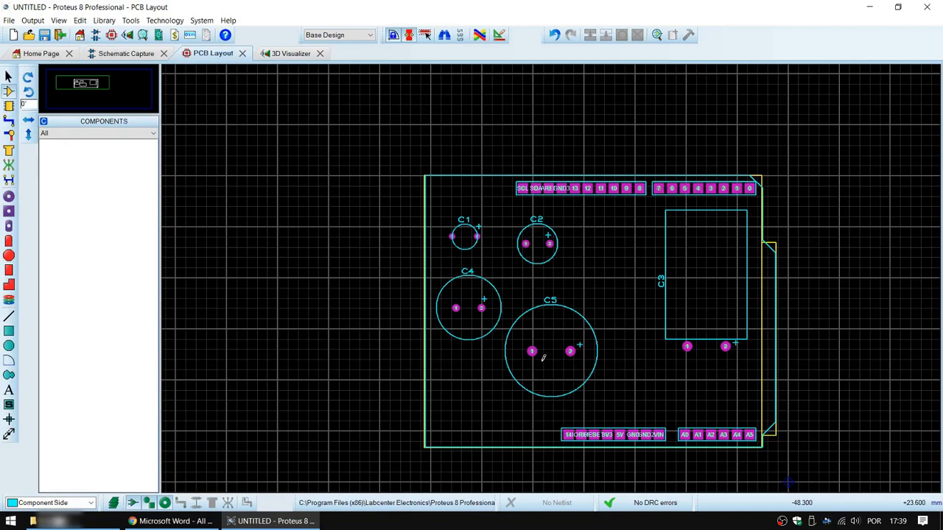
{"action": "key", "text": "p"}
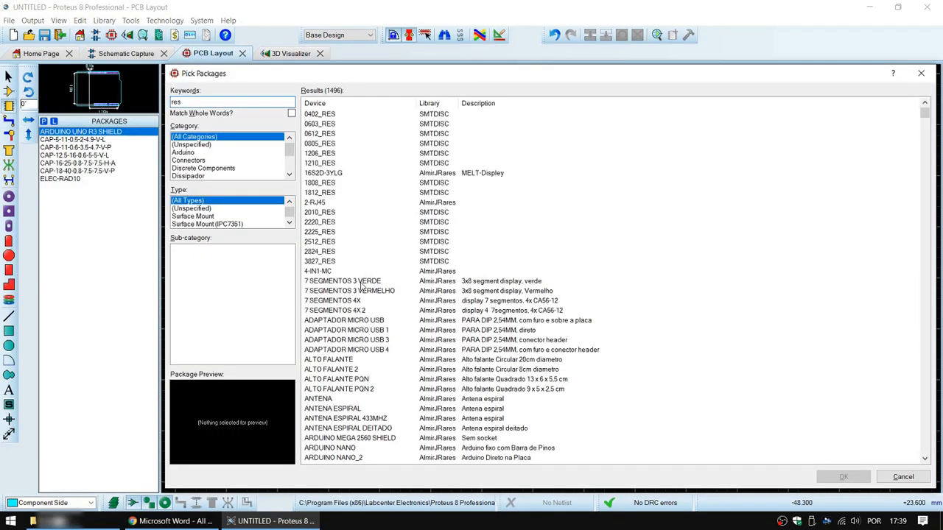
{"action": "scroll", "coordinate": [360, 287], "scroll_direction": "down", "scroll_amount": 2}
{"action": "scroll", "coordinate": [361, 265], "scroll_direction": "up", "scroll_amount": 2}
{"action": "scroll", "coordinate": [363, 254], "scroll_direction": "down", "scroll_amount": 1}
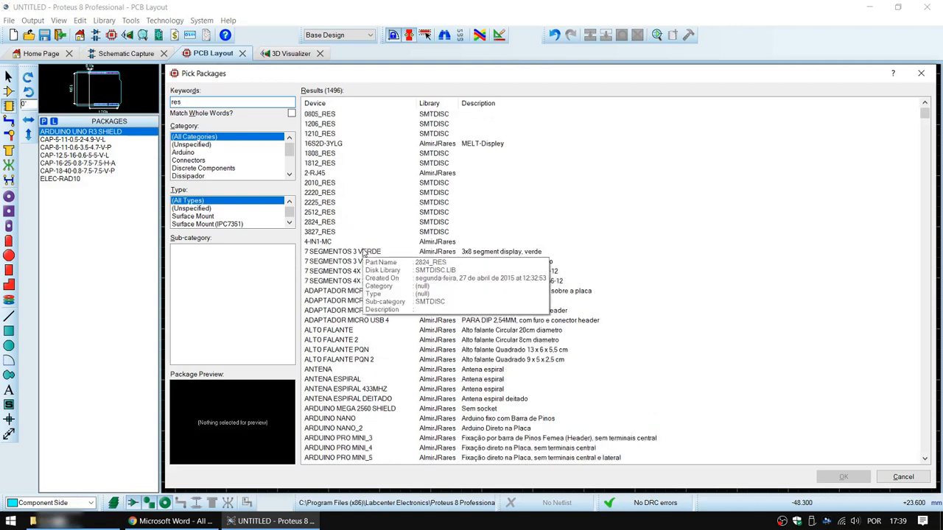
{"action": "scroll", "coordinate": [363, 272], "scroll_direction": "down", "scroll_amount": 18}
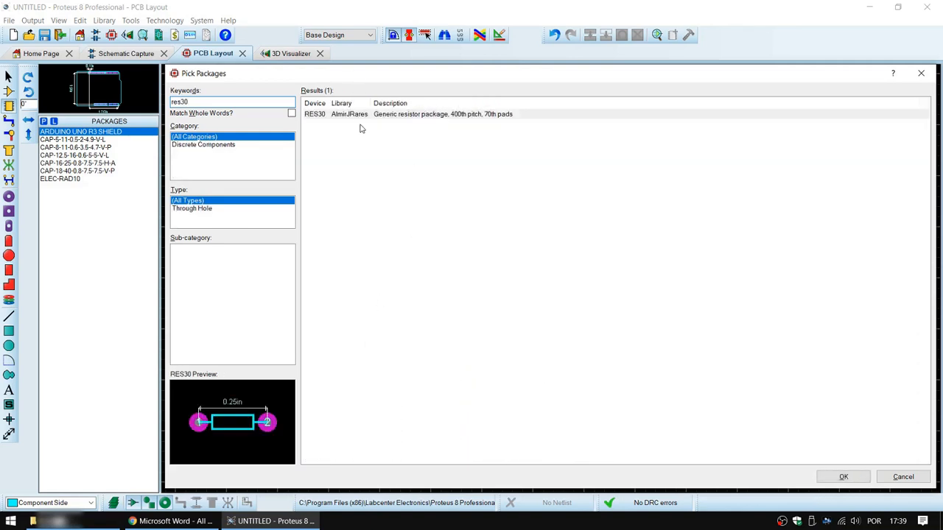
{"action": "double_click", "coordinate": [361, 120]}
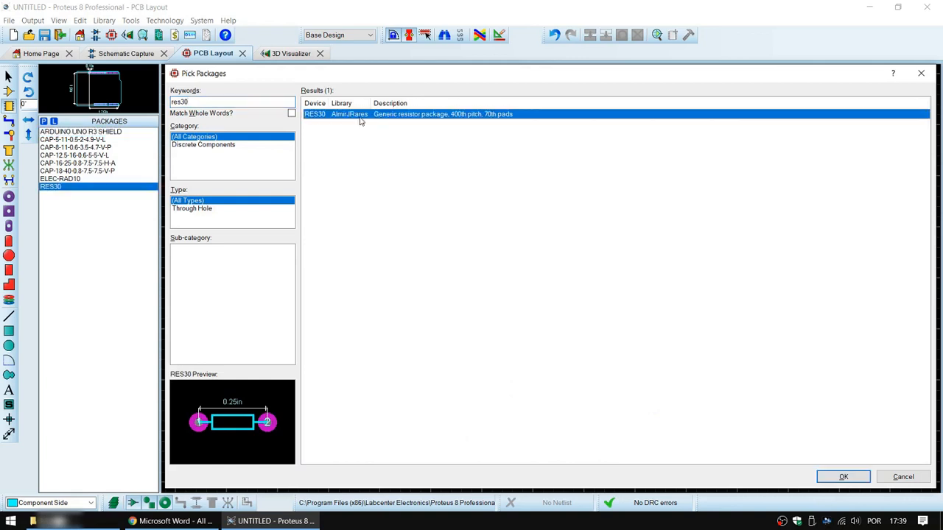
Place one RES30 resistor horizontally below C4 and another rotated -90° between C2 and C3.
{"action": "left_click", "coordinate": [843, 478]}
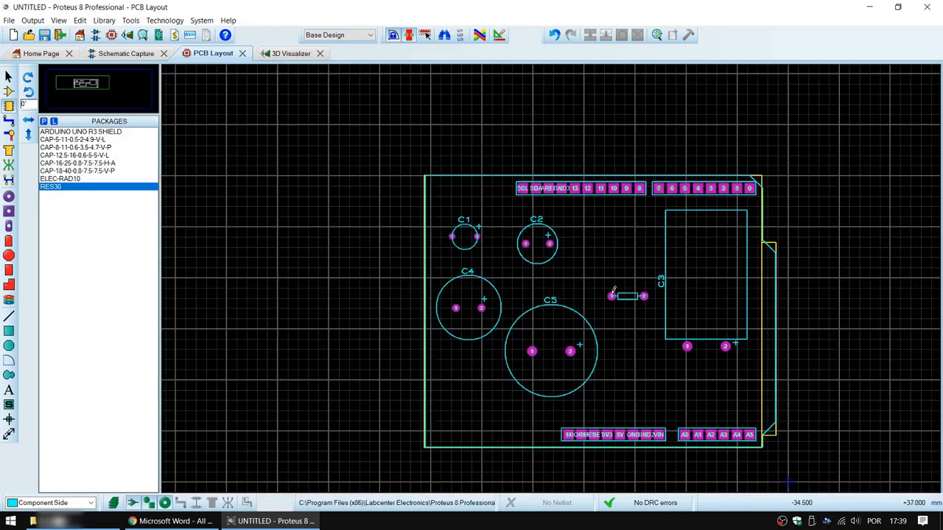
{"action": "left_click", "coordinate": [612, 296]}
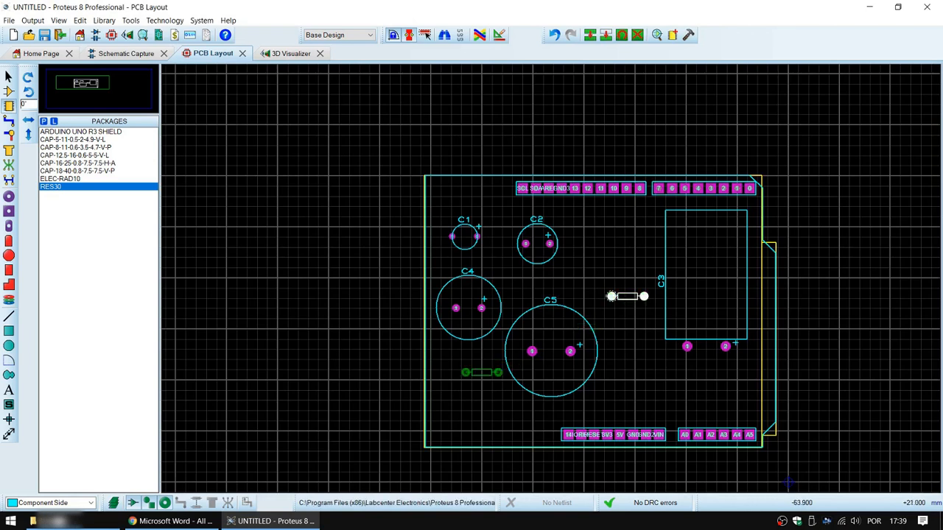
{"action": "left_click", "coordinate": [446, 355]}
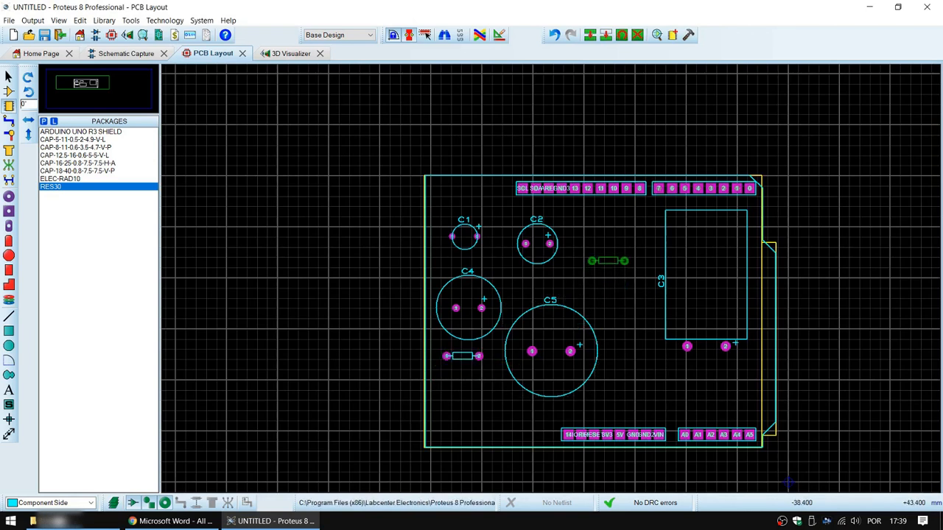
{"action": "left_click", "coordinate": [593, 232]}
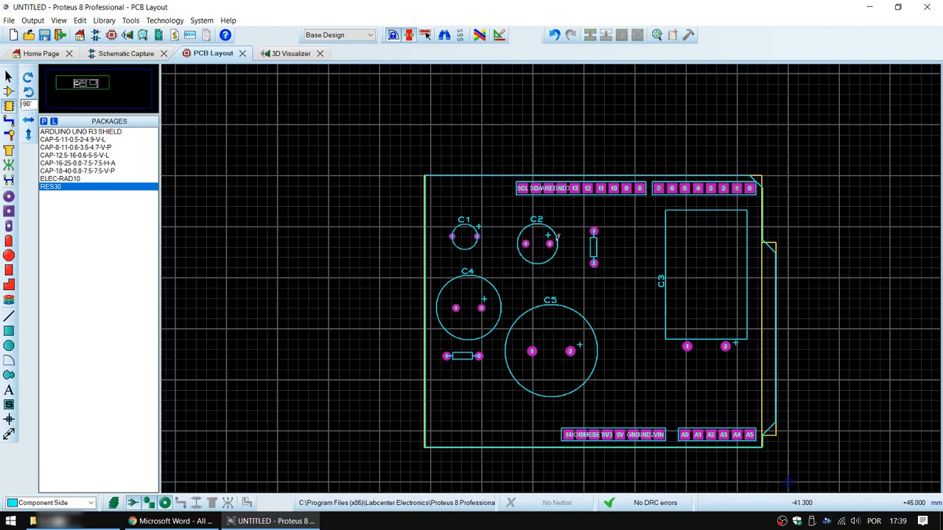
Show the board in the 3D Visualizer and examine the resistors and capacitor leads from several sides and distances.
{"action": "left_click", "coordinate": [296, 50]}
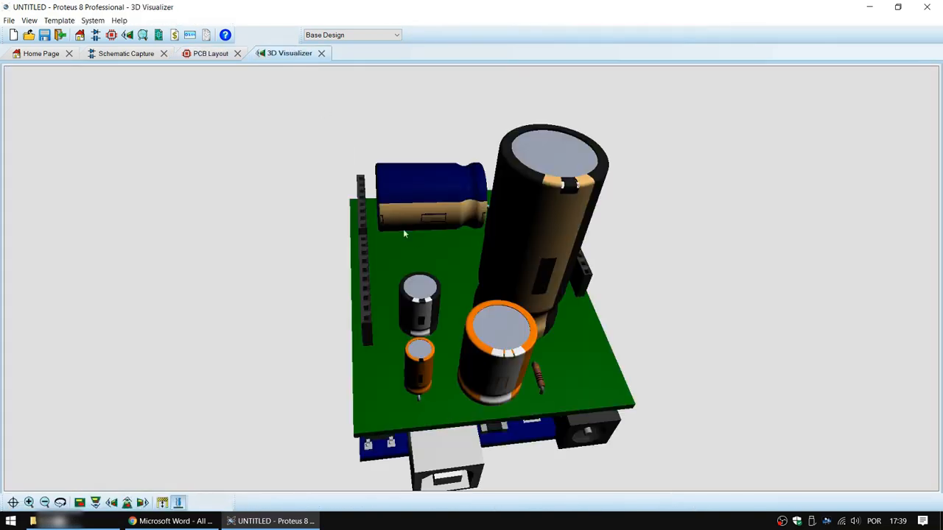
{"action": "left_click_drag", "start_coordinate": [471, 278], "coordinate": [516, 210]}
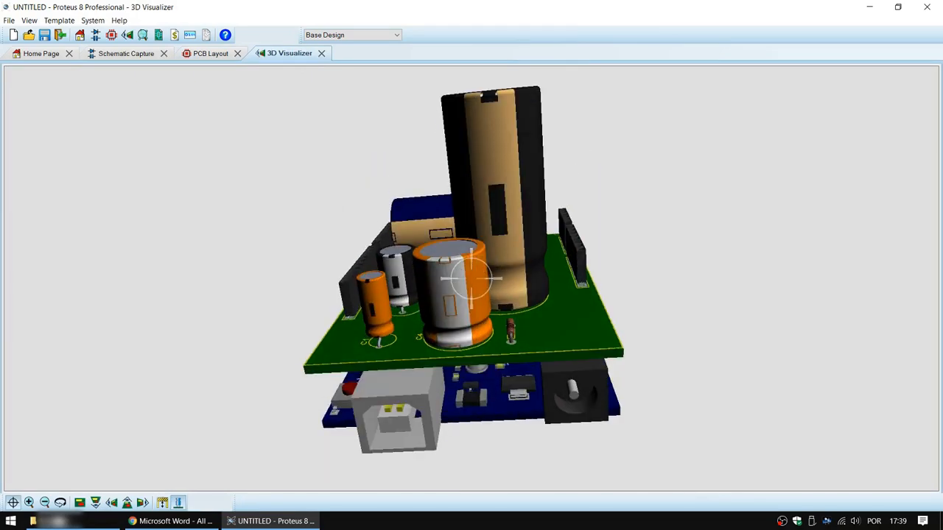
{"action": "left_click_drag", "start_coordinate": [471, 279], "coordinate": [515, 258]}
{"action": "scroll", "coordinate": [472, 279], "scroll_direction": "up", "scroll_amount": 3}
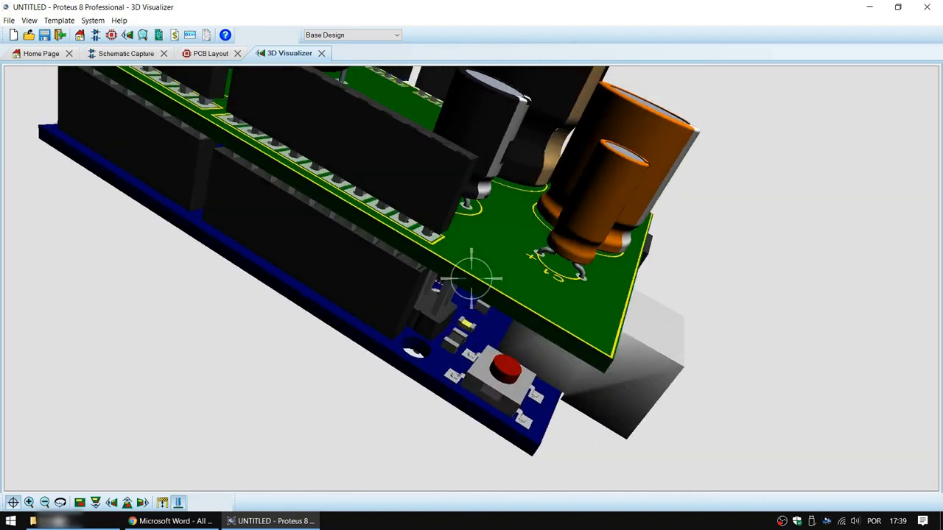
{"action": "left_click_drag", "start_coordinate": [472, 278], "coordinate": [442, 289]}
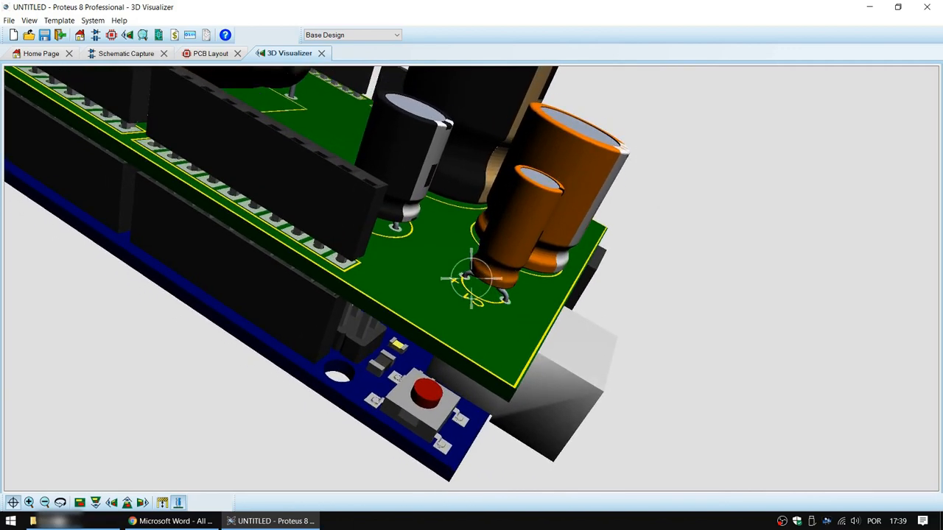
{"action": "scroll", "coordinate": [471, 279], "scroll_direction": "down", "scroll_amount": 2}
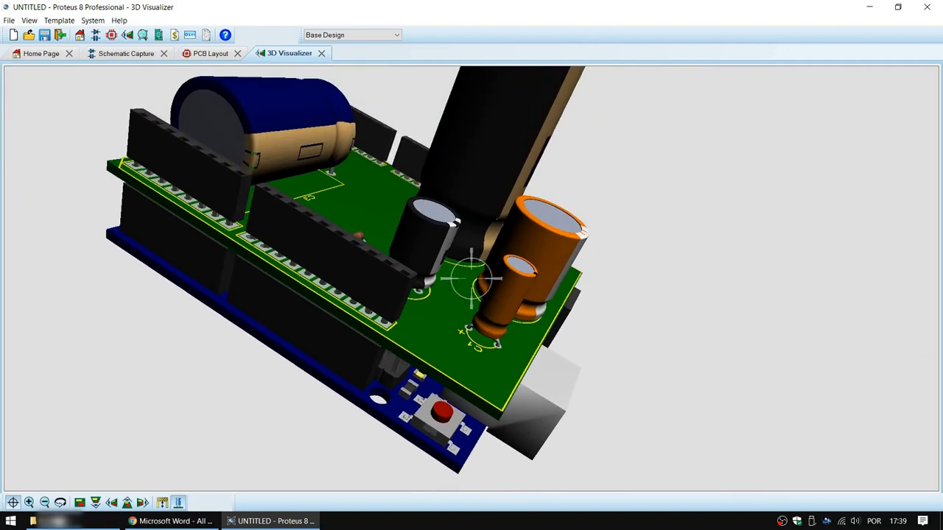
{"action": "left_click_drag", "start_coordinate": [472, 279], "coordinate": [431, 330]}
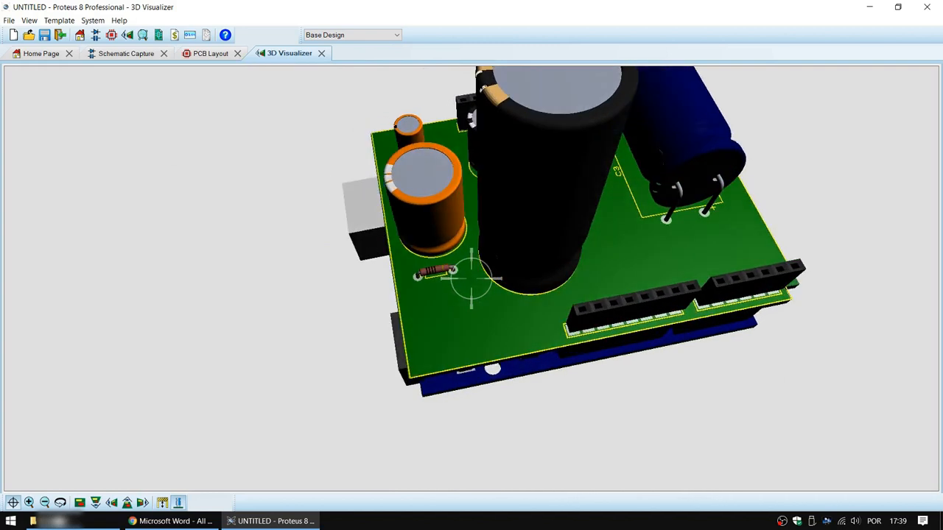
{"action": "right_click", "coordinate": [431, 232]}
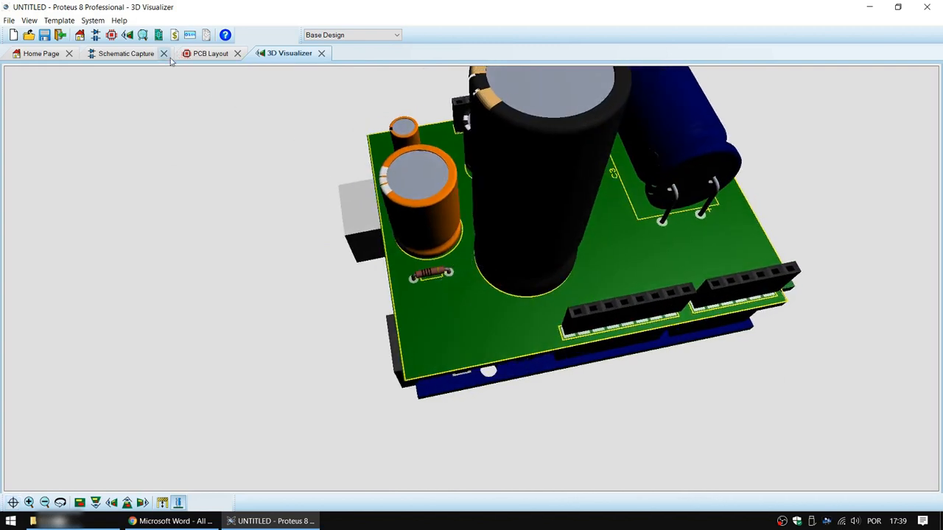
{"action": "left_click_drag", "start_coordinate": [471, 278], "coordinate": [472, 327]}
{"action": "right_click", "coordinate": [472, 278]}
Switch to the schematic and check the PCB package options offered for C4.
{"action": "left_click", "coordinate": [124, 54]}
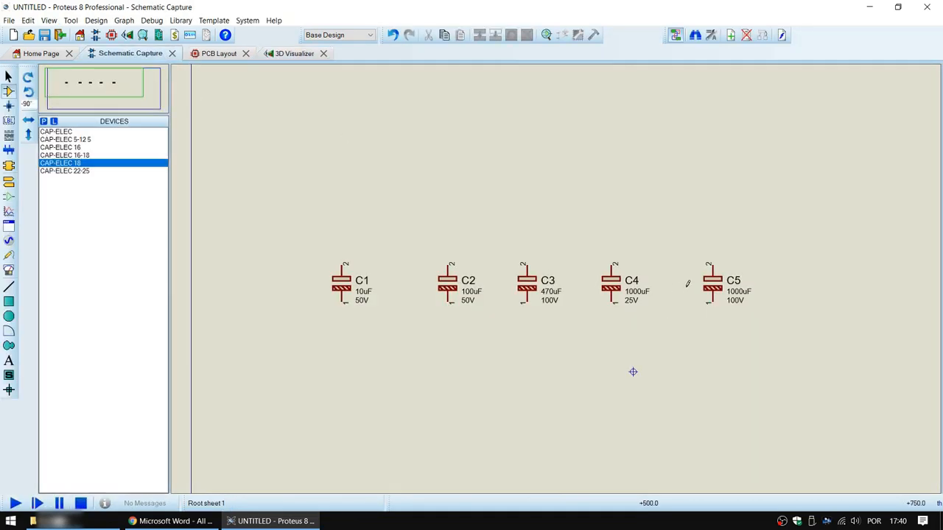
{"action": "double_click", "coordinate": [615, 291]}
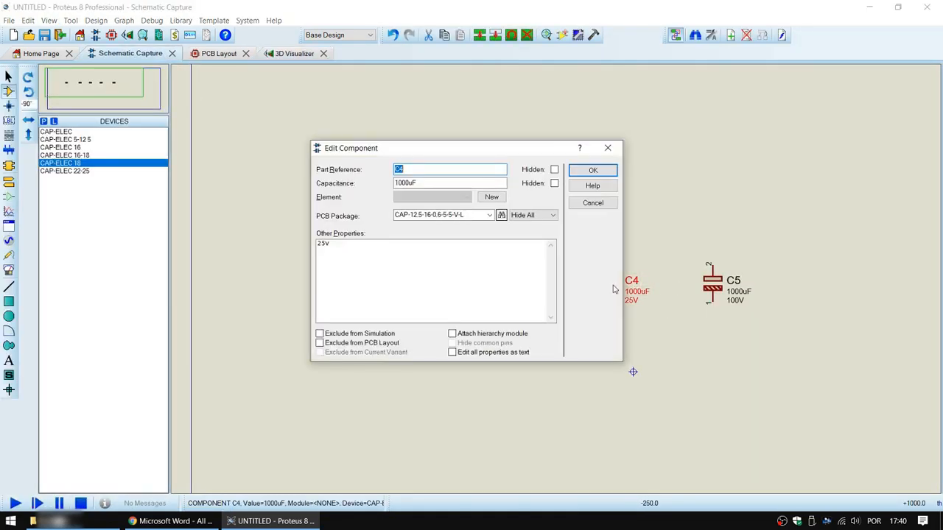
{"action": "left_click", "coordinate": [489, 215]}
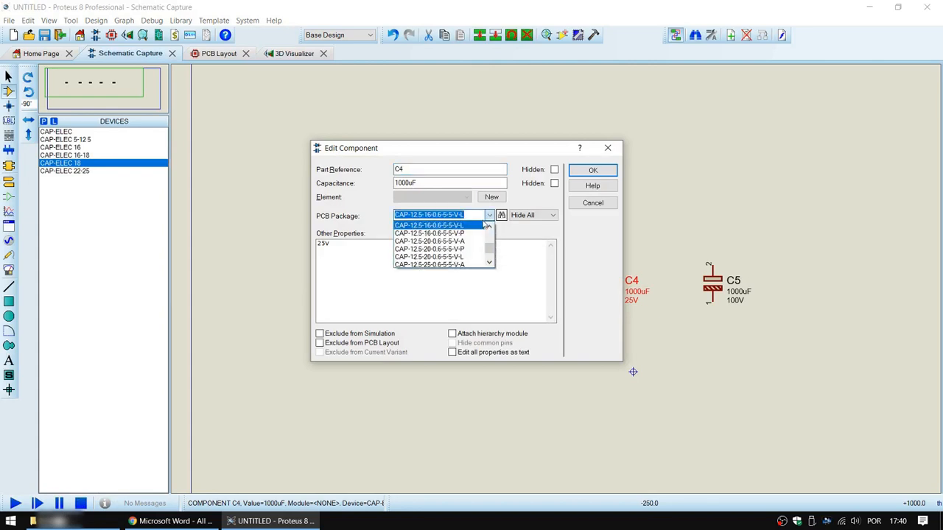
{"action": "left_click", "coordinate": [582, 208]}
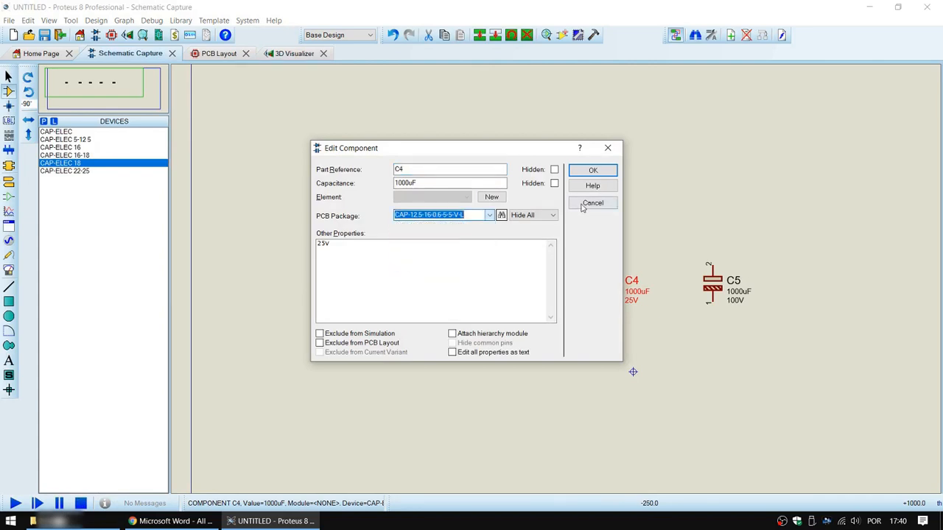
{"action": "left_click", "coordinate": [583, 204]}
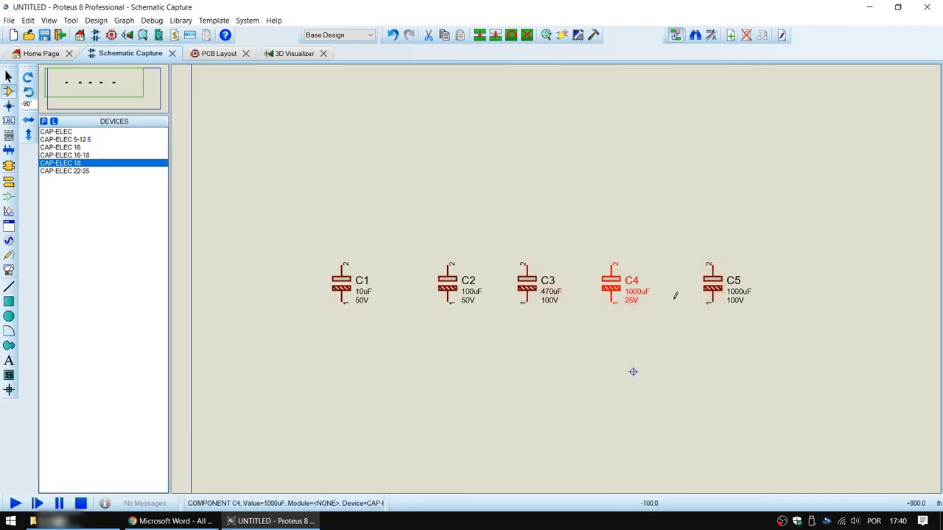
{"action": "left_click", "coordinate": [667, 196]}
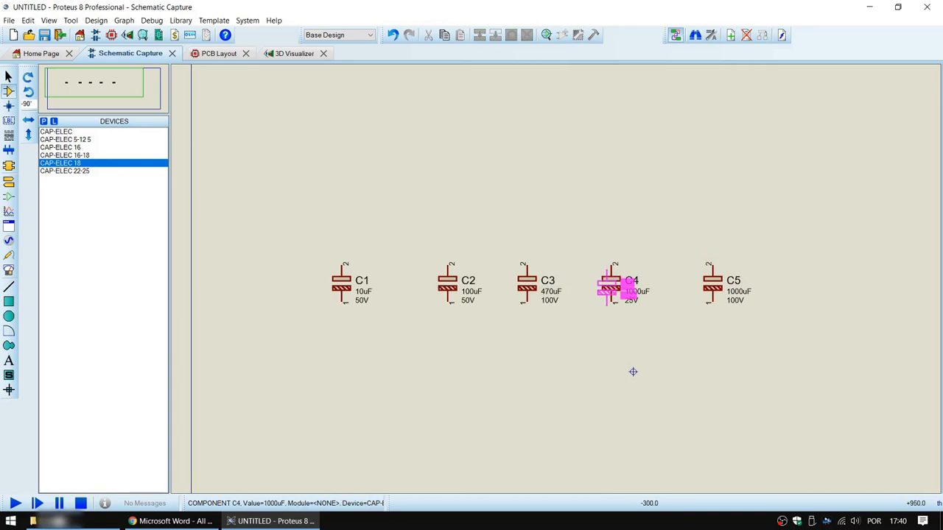
{"action": "left_click", "coordinate": [611, 287]}
{"action": "left_click", "coordinate": [442, 274]}
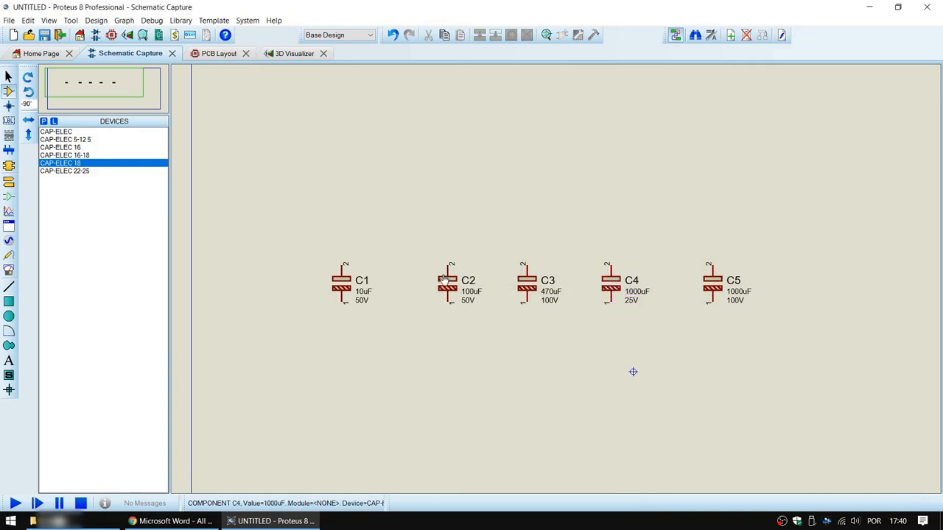
Set C4's PCB package to CAP-18-40-0.8-7.5-7.5-H-L.
{"action": "double_click", "coordinate": [612, 284]}
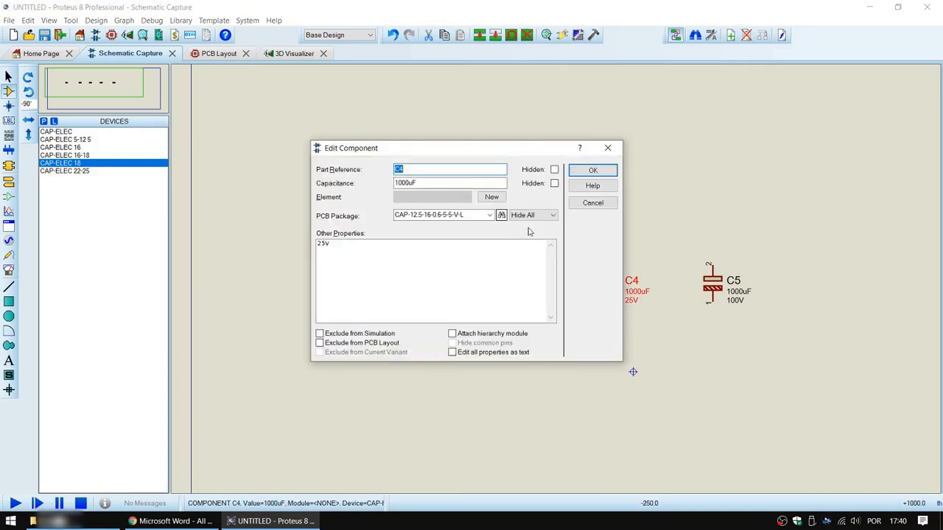
{"action": "left_click", "coordinate": [489, 214]}
{"action": "scroll", "coordinate": [460, 242], "scroll_direction": "down", "scroll_amount": 5}
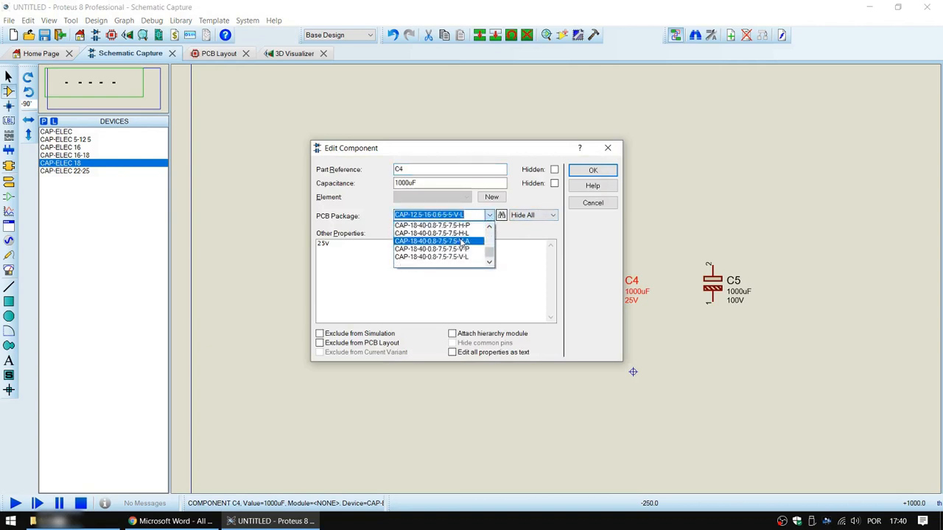
{"action": "scroll", "coordinate": [472, 249], "scroll_direction": "up", "scroll_amount": 3}
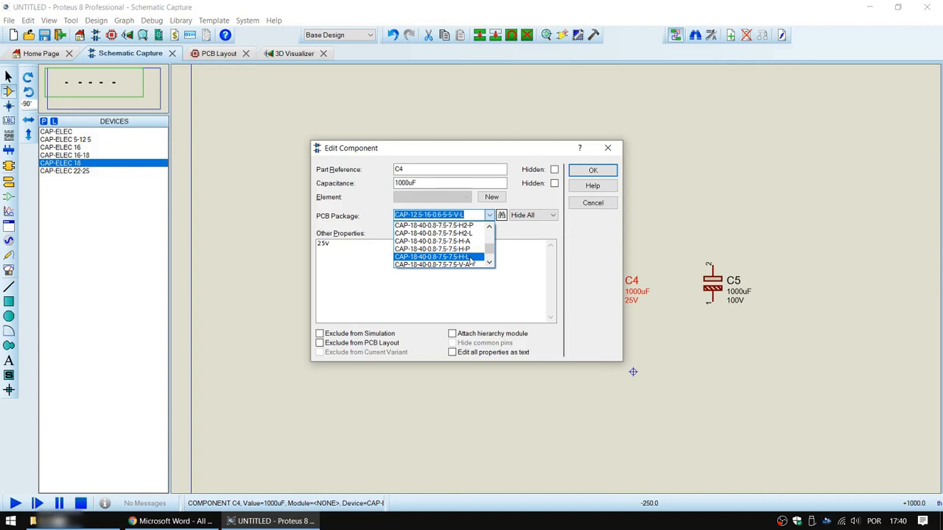
{"action": "left_click", "coordinate": [471, 260]}
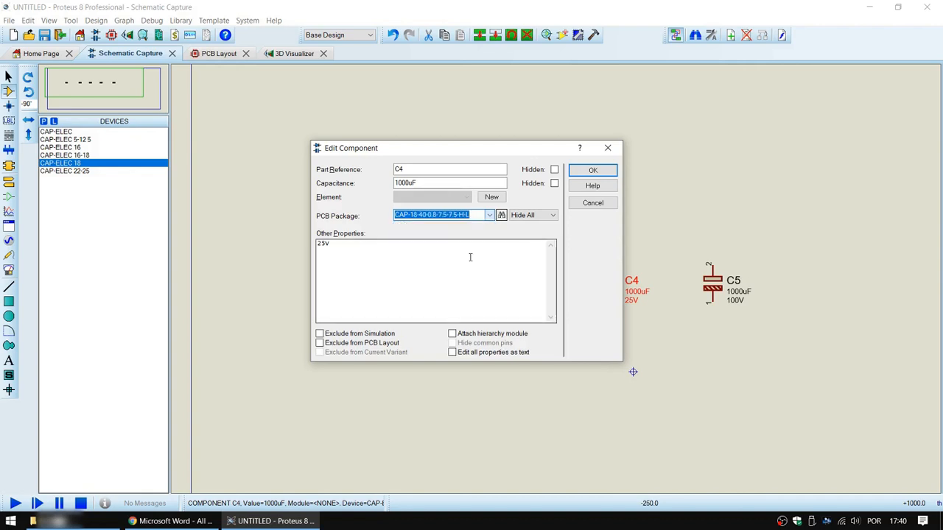
{"action": "left_click", "coordinate": [593, 170]}
Set C5's PCB package to CAP-18-40-0.8-7.5-7.5-H2-P and wire its pin 1 to pin 1 of C4.
{"action": "double_click", "coordinate": [713, 284]}
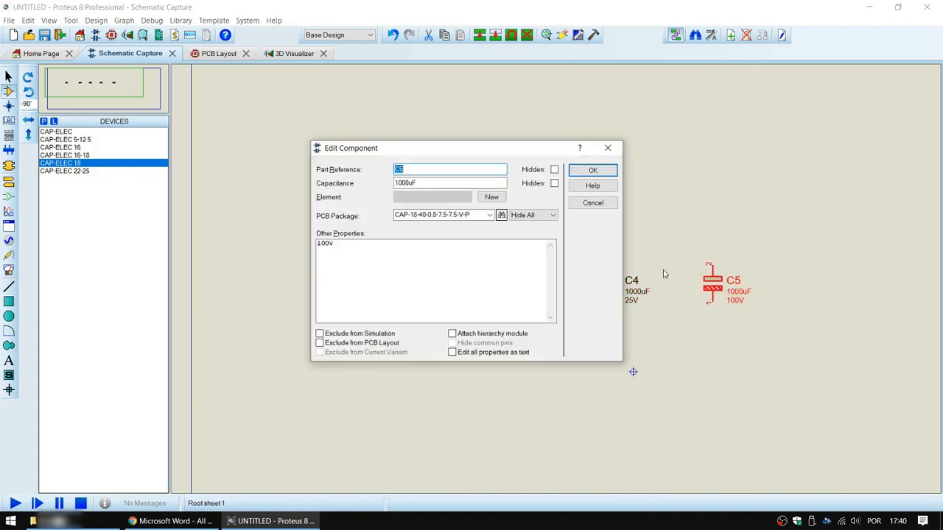
{"action": "left_click", "coordinate": [491, 215]}
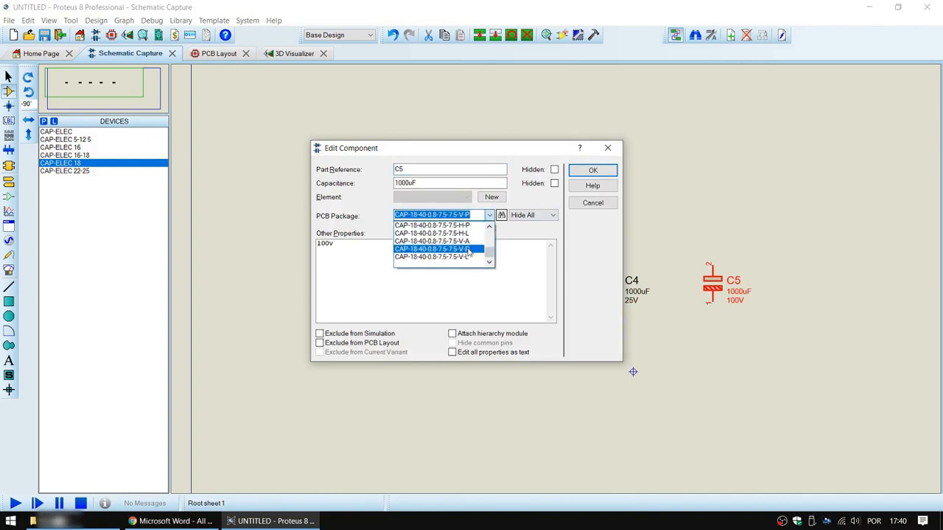
{"action": "scroll", "coordinate": [468, 252], "scroll_direction": "up", "scroll_amount": 3}
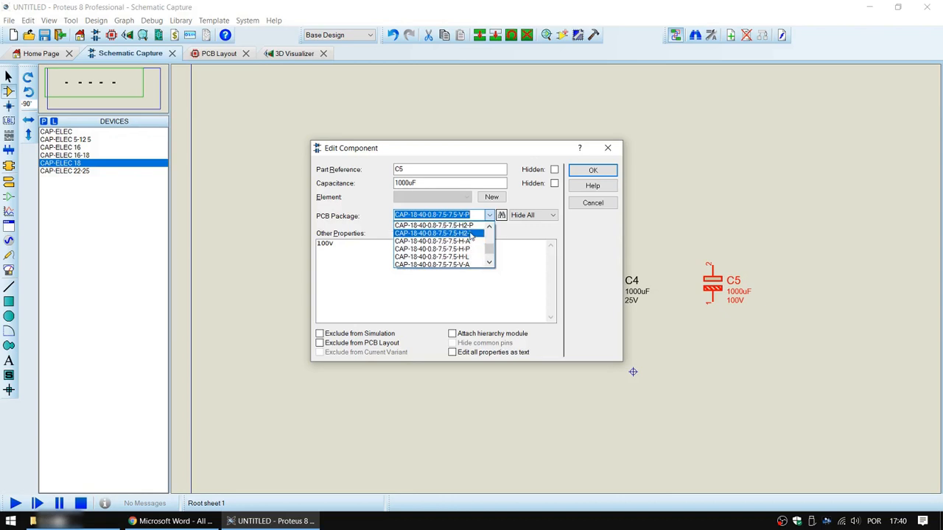
{"action": "left_click", "coordinate": [475, 225]}
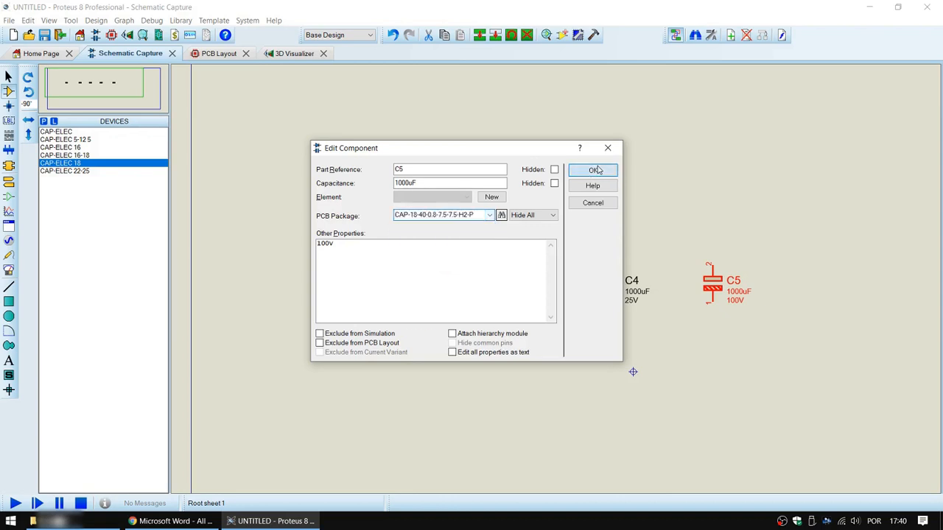
{"action": "left_click", "coordinate": [593, 170]}
{"action": "left_click", "coordinate": [680, 234]}
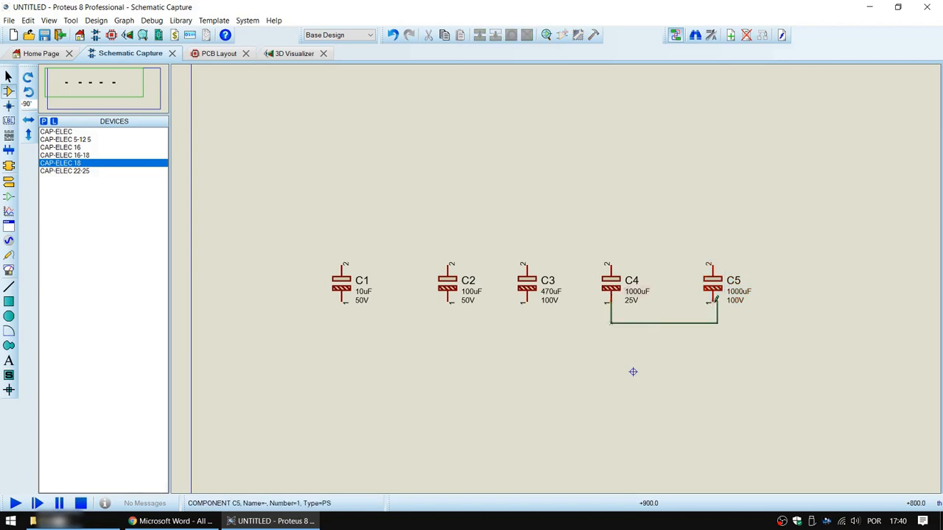
In the PCB layout, delete C1, C2, C3, both resistors and the Arduino shield, keeping C4, C5 and the board edge.
{"action": "left_click", "coordinate": [219, 54]}
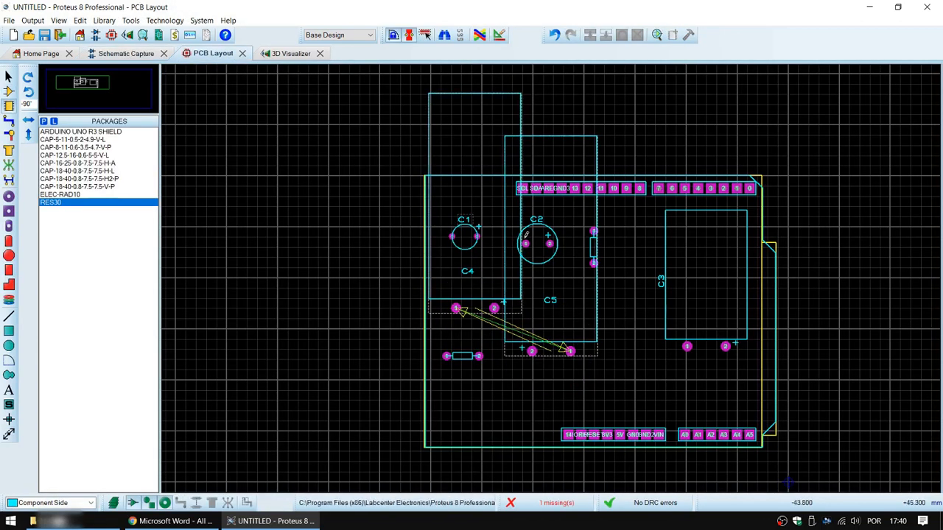
{"action": "left_click_drag", "start_coordinate": [820, 182], "coordinate": [391, 386]}
{"action": "key", "text": "Delete"}
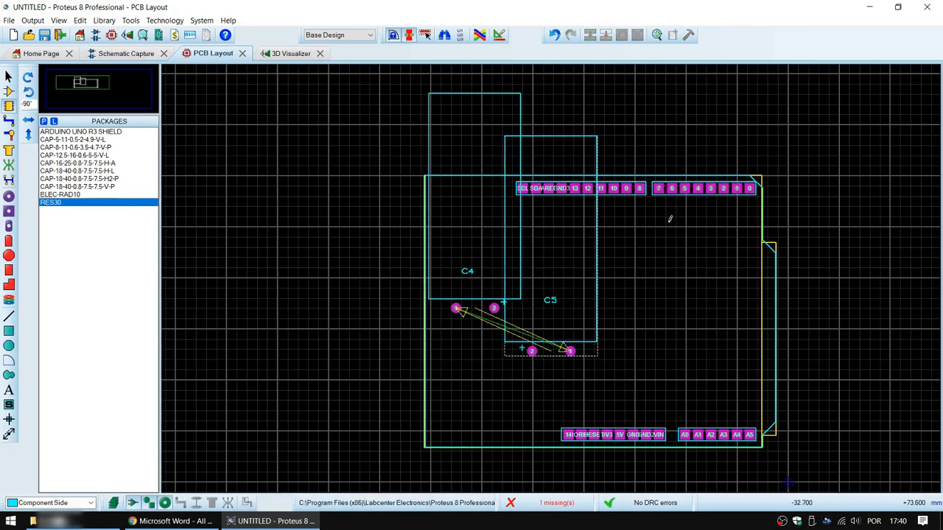
{"action": "left_click", "coordinate": [699, 189]}
{"action": "key", "text": "Delete"}
Move C4 and C5 inside the board edge so they lie side by side with their pads nearly level.
{"action": "left_click_drag", "start_coordinate": [636, 87], "coordinate": [343, 391]}
{"action": "left_click_drag", "start_coordinate": [494, 300], "coordinate": [553, 392]}
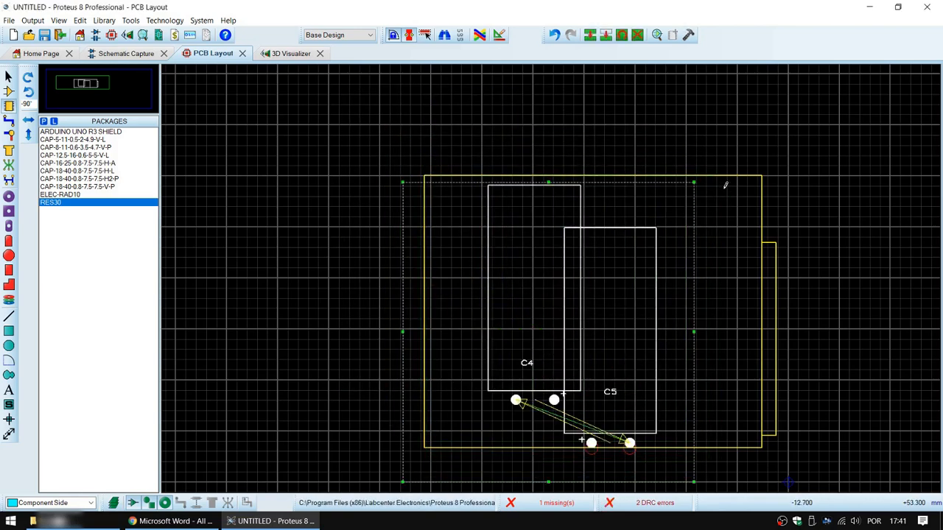
{"action": "left_click_drag", "start_coordinate": [715, 199], "coordinate": [556, 440]}
{"action": "left_click_drag", "start_coordinate": [590, 389], "coordinate": [604, 362]}
{"action": "left_click_drag", "start_coordinate": [606, 361], "coordinate": [611, 367]}
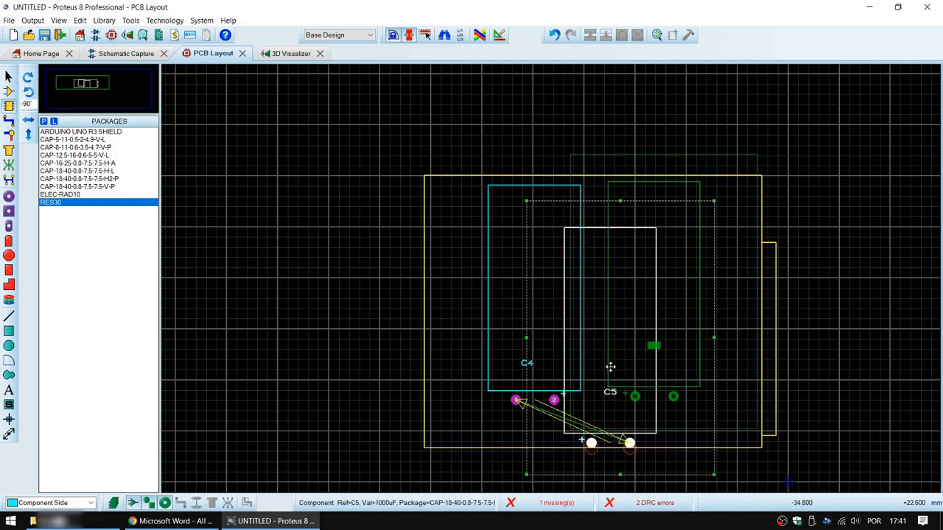
{"action": "left_click", "coordinate": [593, 338]}
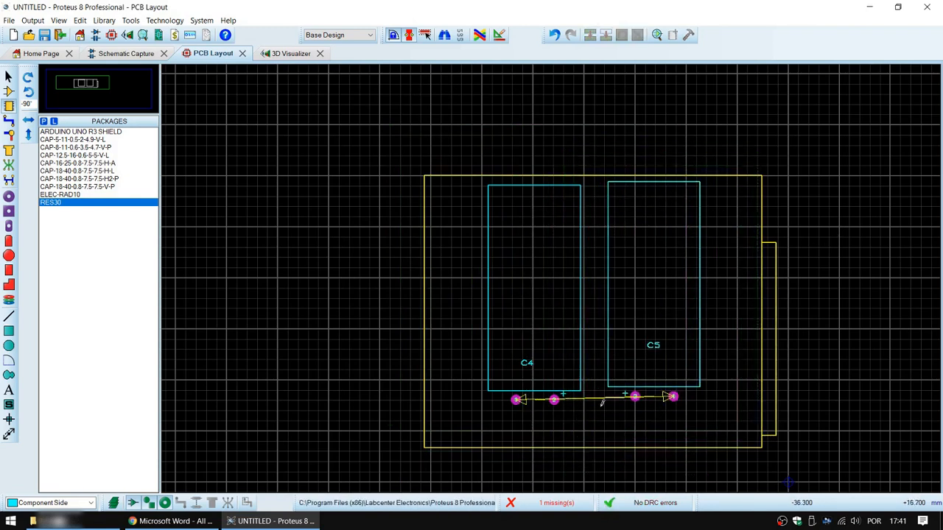
Route a default-width Bottom Copper trace from pin 1 of C4 to pin 1 of C5, passing below both pin 2 pads.
{"action": "scroll", "coordinate": [552, 271], "scroll_direction": "up", "scroll_amount": 4}
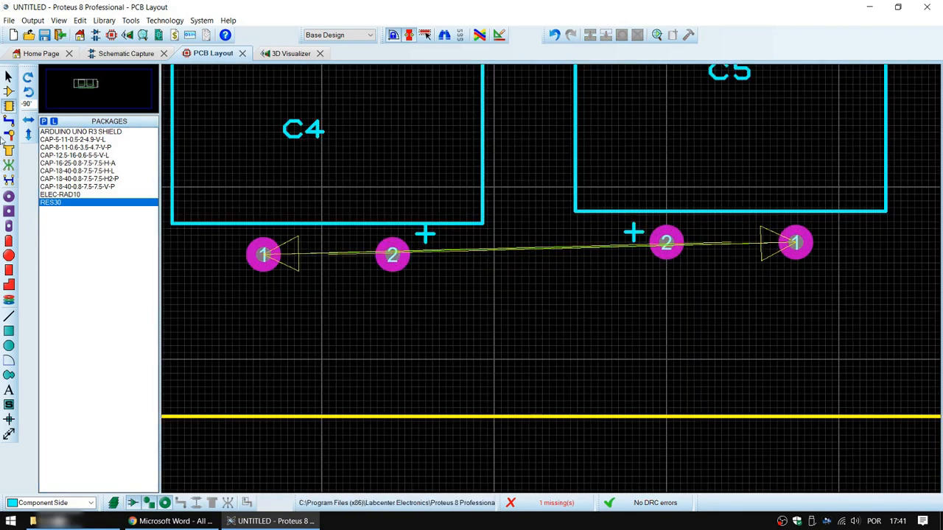
{"action": "left_click", "coordinate": [8, 120]}
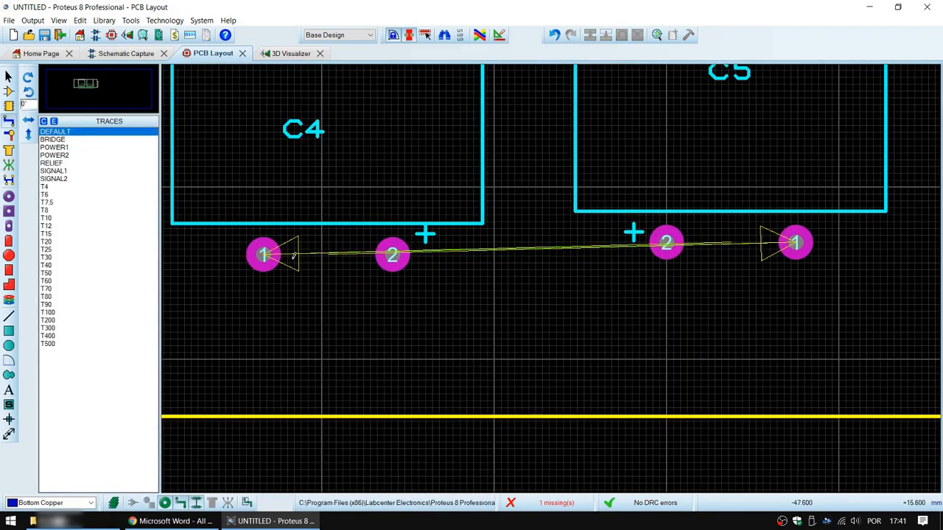
{"action": "left_click", "coordinate": [263, 251]}
{"action": "left_click", "coordinate": [340, 349]}
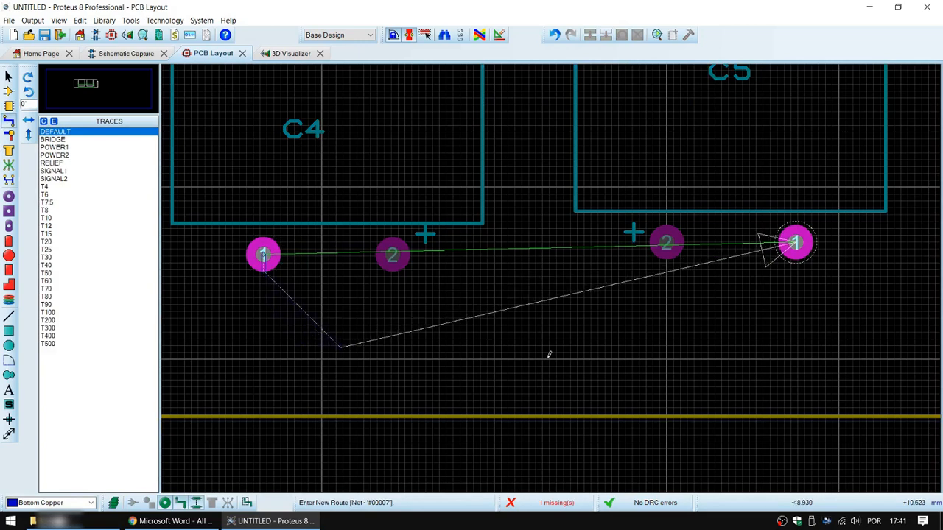
{"action": "left_click", "coordinate": [795, 242]}
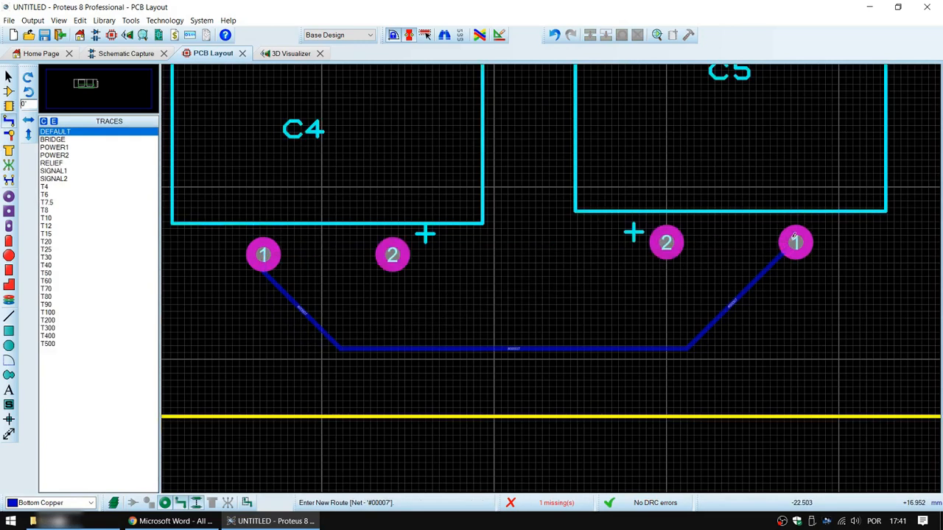
{"action": "scroll", "coordinate": [587, 254], "scroll_direction": "down", "scroll_amount": 5}
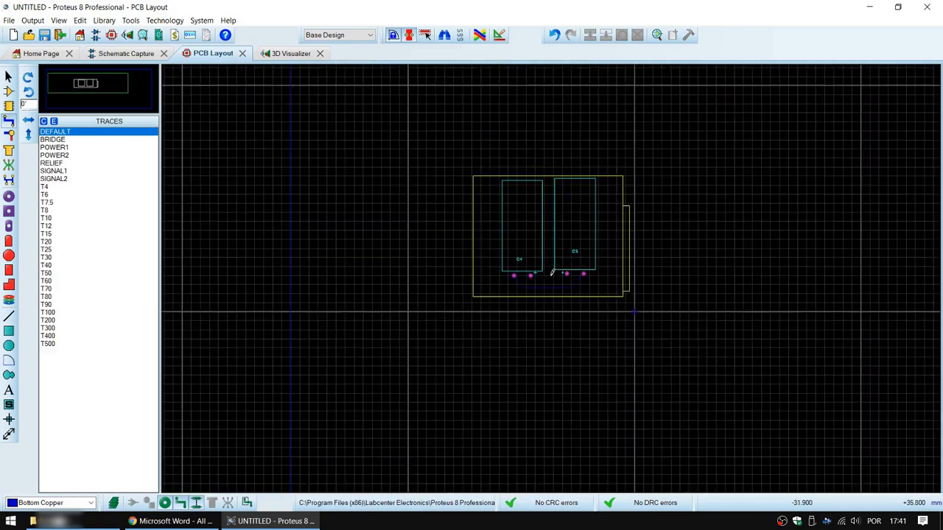
{"action": "scroll", "coordinate": [553, 275], "scroll_direction": "up", "scroll_amount": 2}
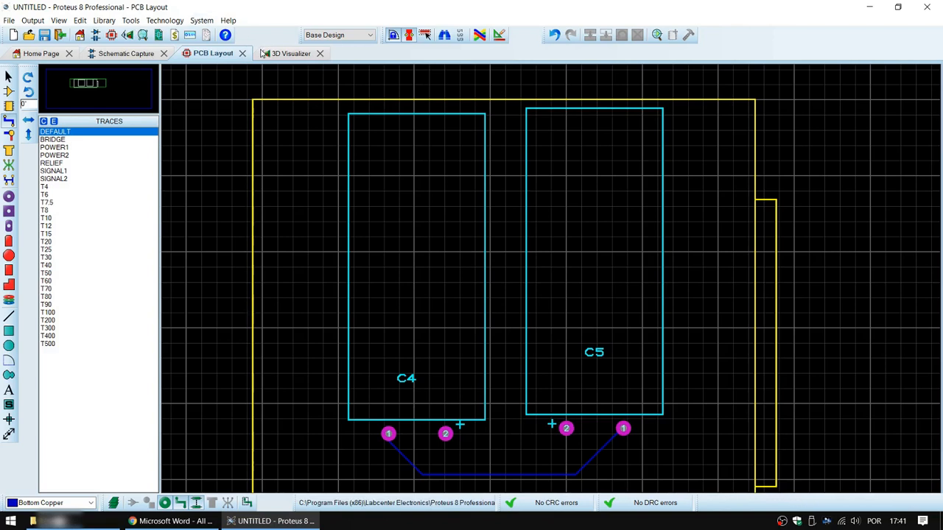
Rotate C4 by 180 degrees and move it so its pads sit near the board's upper edge, beside C5.
{"action": "left_click", "coordinate": [9, 76]}
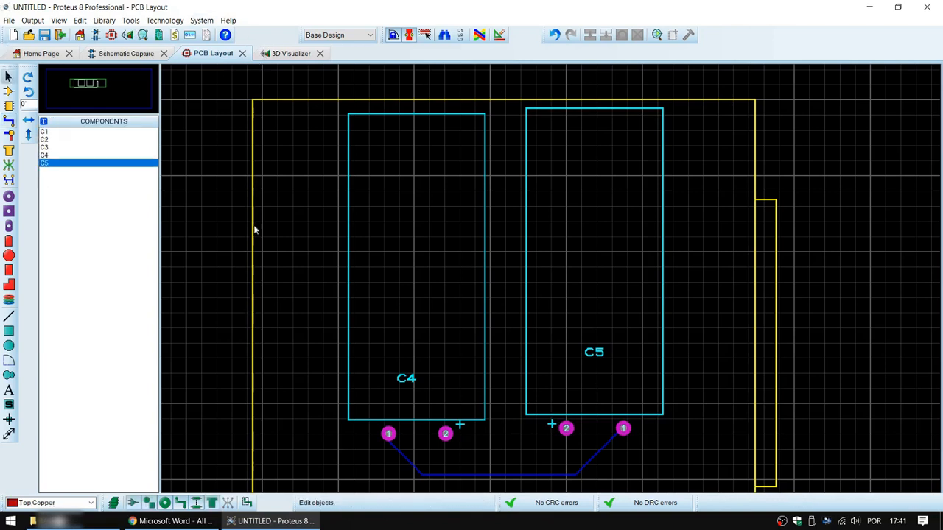
{"action": "left_click", "coordinate": [388, 435]}
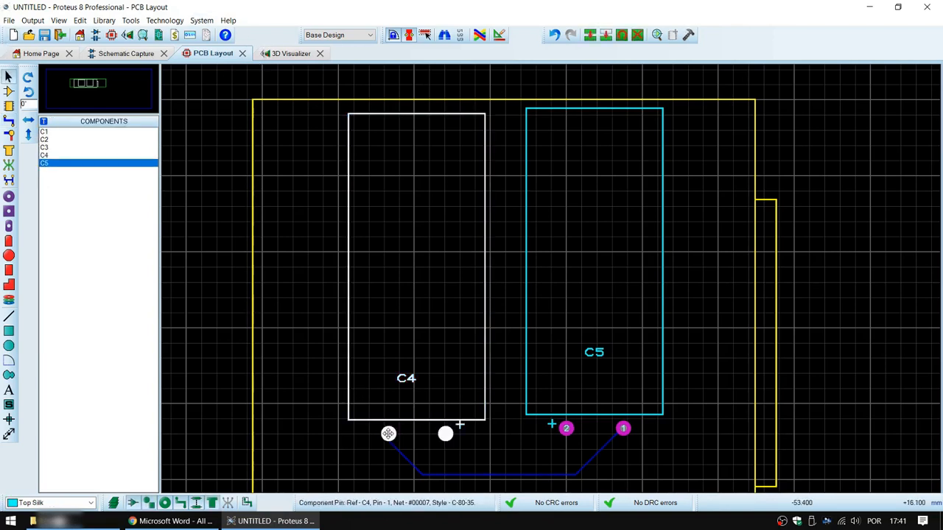
{"action": "key", "text": "KP_Subtract"}
{"action": "key", "text": "KP_Subtract"}
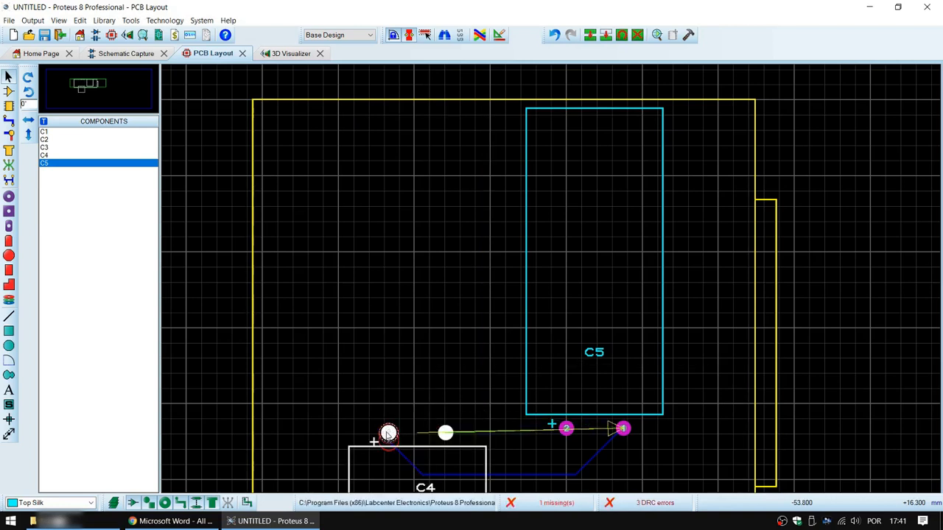
{"action": "left_click_drag", "start_coordinate": [388, 434], "coordinate": [374, 112]}
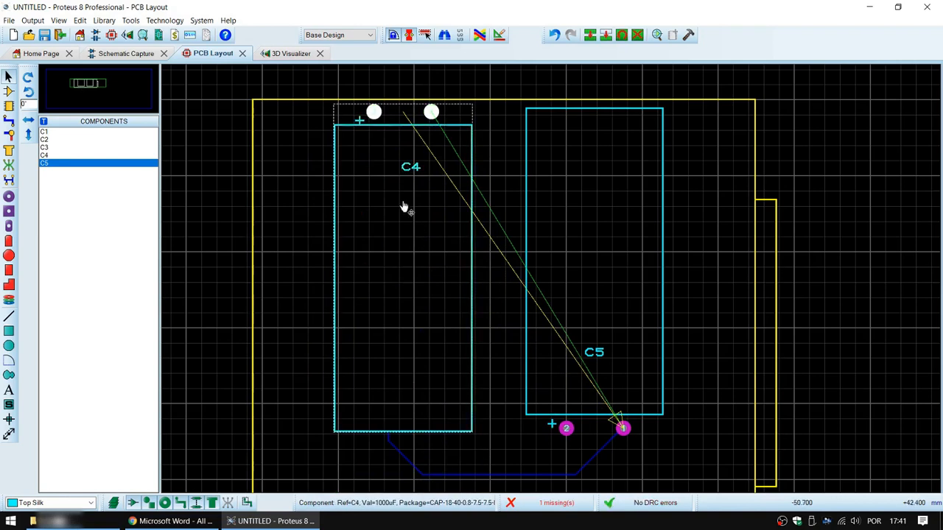
{"action": "left_click", "coordinate": [560, 382]}
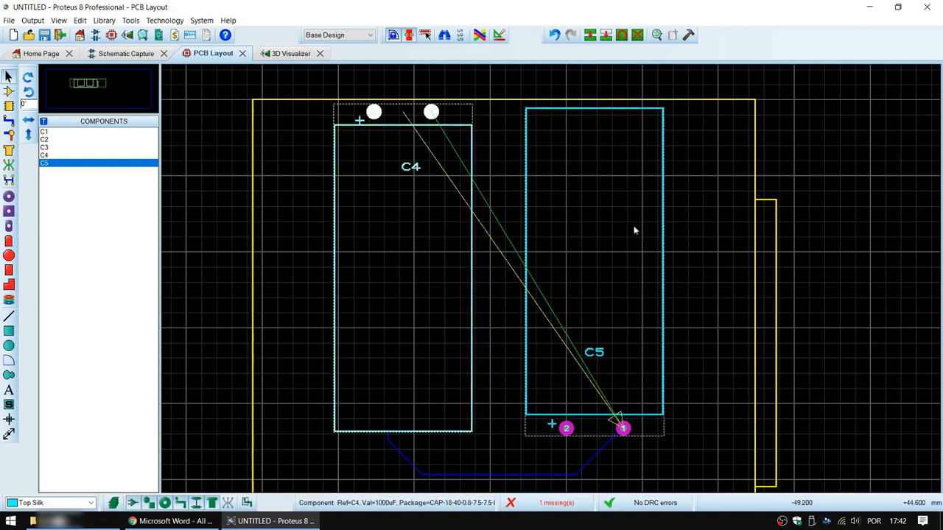
Inspect the rotated C4 beside C5 in 3D, comparing the orientation of their bodies and leads.
{"action": "left_click", "coordinate": [292, 53]}
{"action": "left_click", "coordinate": [573, 190]}
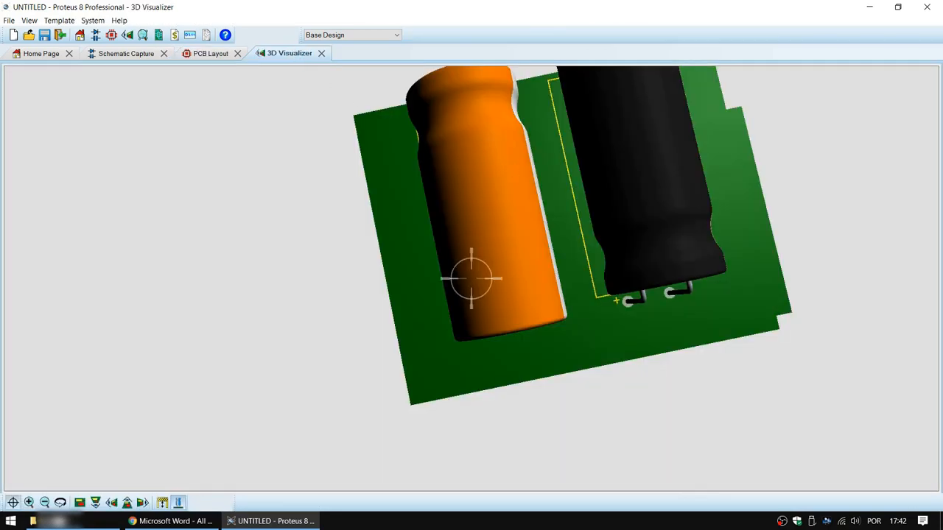
{"action": "mouse_move", "coordinate": [472, 278]}
{"action": "left_mouse_down"}
{"action": "mouse_move", "coordinate": [472, 214]}
{"action": "mouse_move", "coordinate": [523, 276]}
{"action": "mouse_move", "coordinate": [633, 229]}
{"action": "mouse_move", "coordinate": [626, 265]}
{"action": "mouse_move", "coordinate": [486, 228]}
{"action": "mouse_move", "coordinate": [479, 254]}
{"action": "mouse_move", "coordinate": [545, 288]}
{"action": "mouse_move", "coordinate": [604, 236]}
{"action": "mouse_move", "coordinate": [479, 331]}
{"action": "mouse_move", "coordinate": [523, 342]}
{"action": "mouse_move", "coordinate": [471, 325]}
{"action": "mouse_move", "coordinate": [471, 283]}
{"action": "left_mouse_up"}
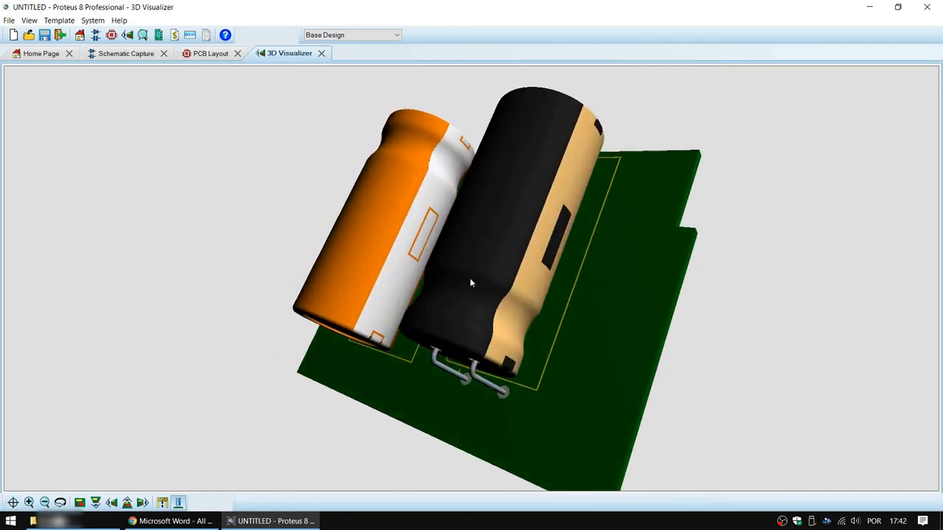
In the schematic, set C1's PCB package to CAP-6.3-11-0.5-2.5-5.4-V-P.
{"action": "left_click", "coordinate": [126, 53]}
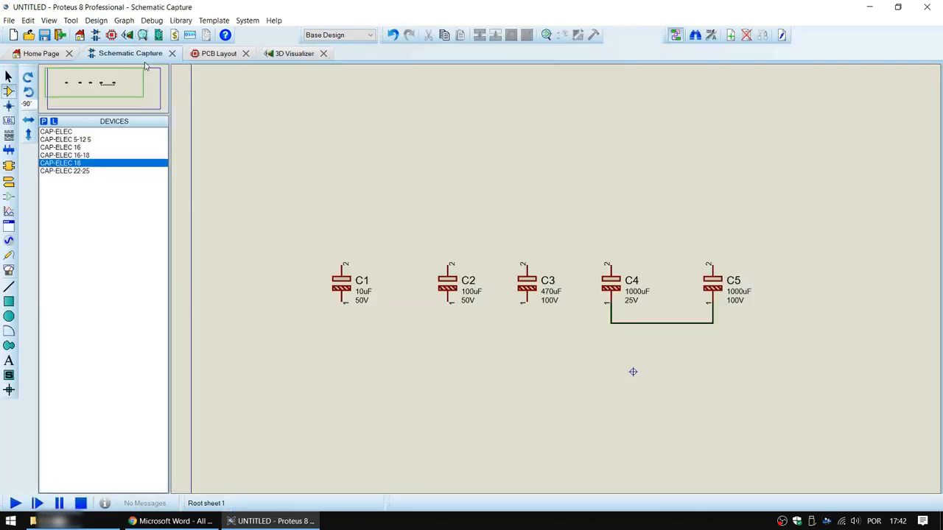
{"action": "left_click", "coordinate": [221, 54]}
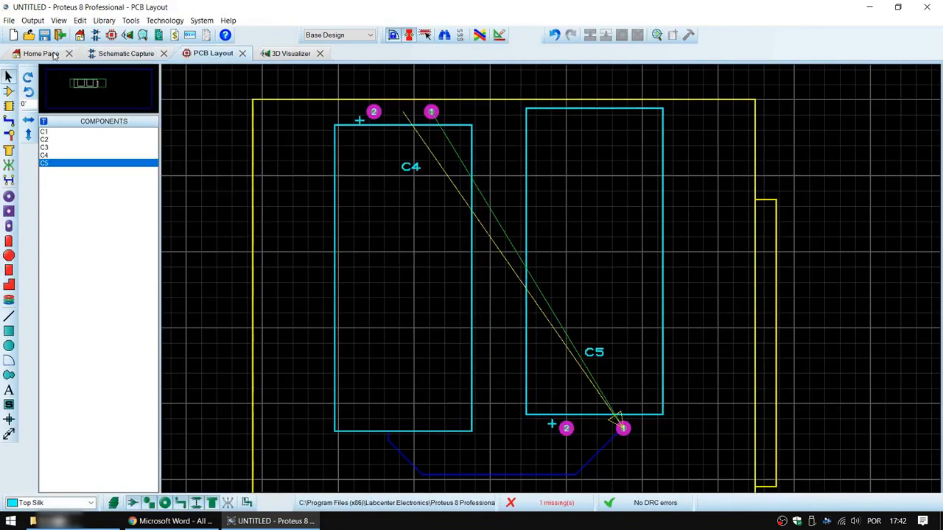
{"action": "left_click", "coordinate": [122, 56]}
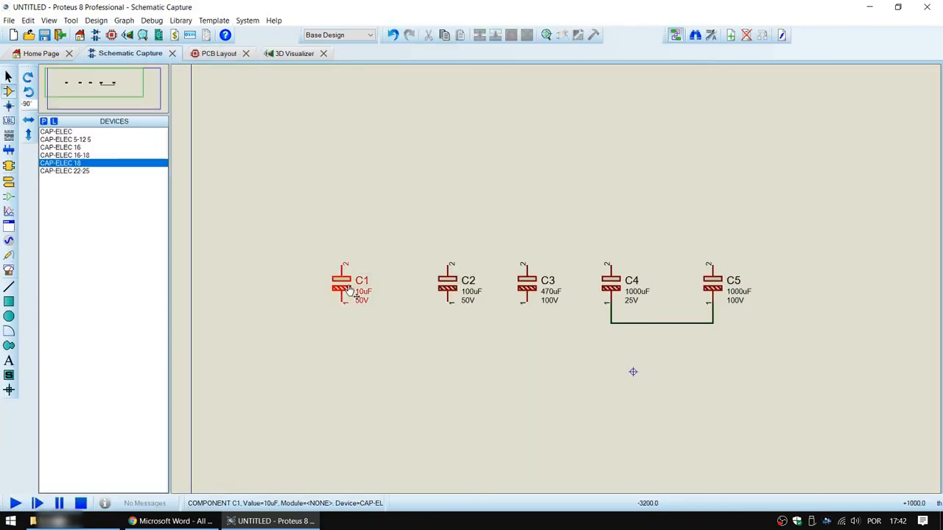
{"action": "double_click", "coordinate": [390, 290]}
{"action": "left_click", "coordinate": [490, 215]}
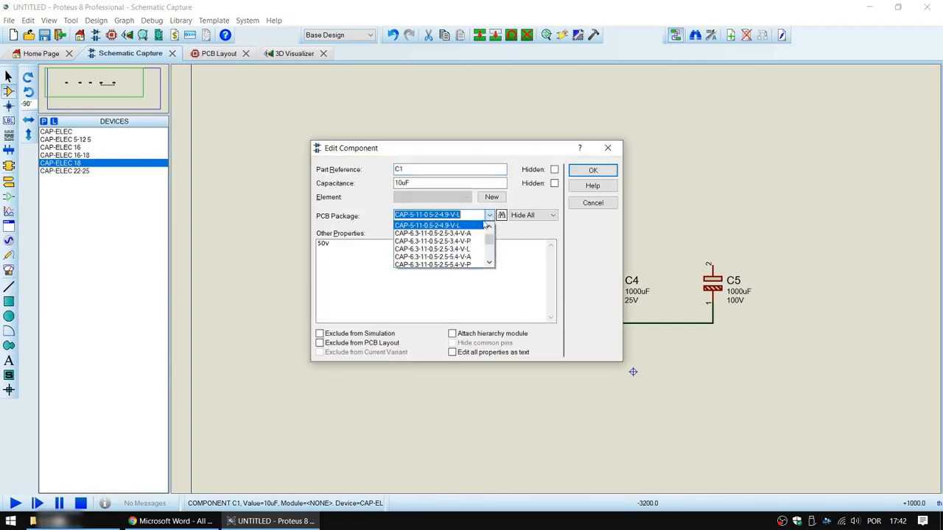
{"action": "scroll", "coordinate": [472, 241], "scroll_direction": "down", "scroll_amount": 2}
{"action": "scroll", "coordinate": [471, 241], "scroll_direction": "up", "scroll_amount": 2}
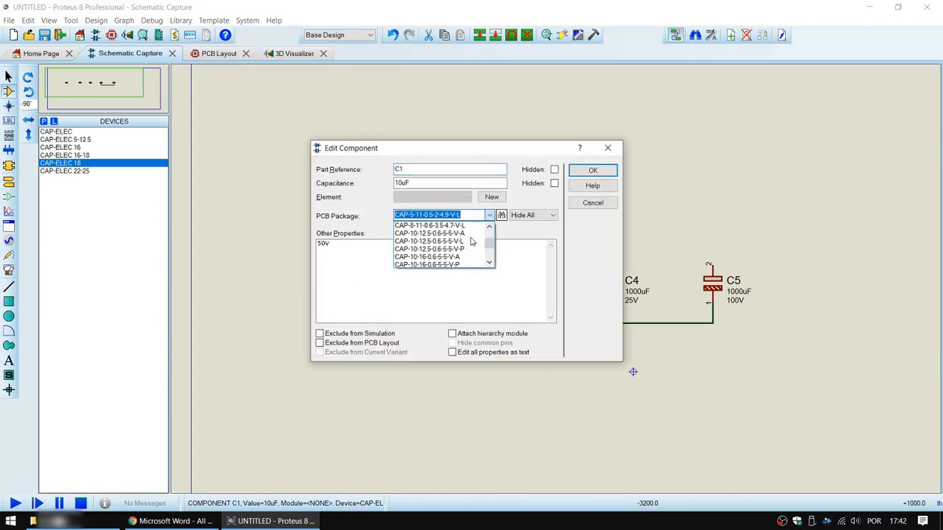
{"action": "left_click", "coordinate": [454, 241]}
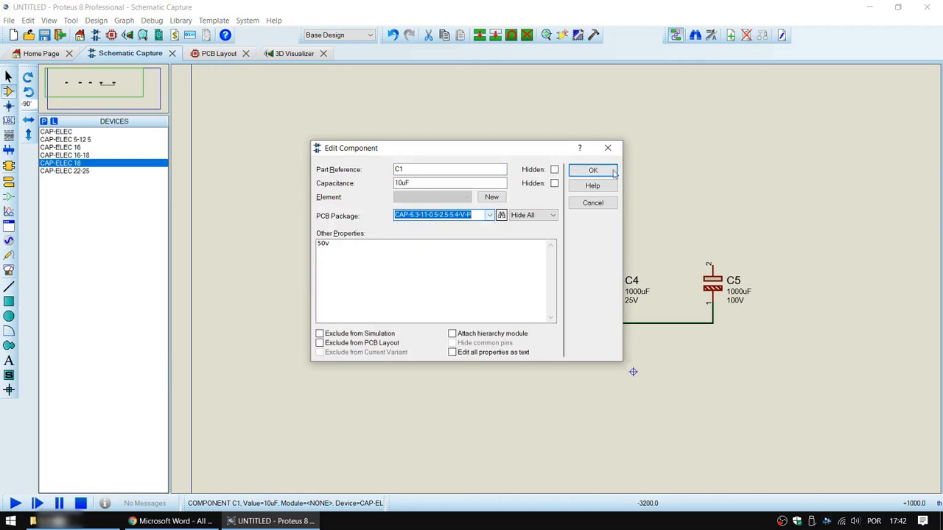
{"action": "left_click", "coordinate": [590, 168]}
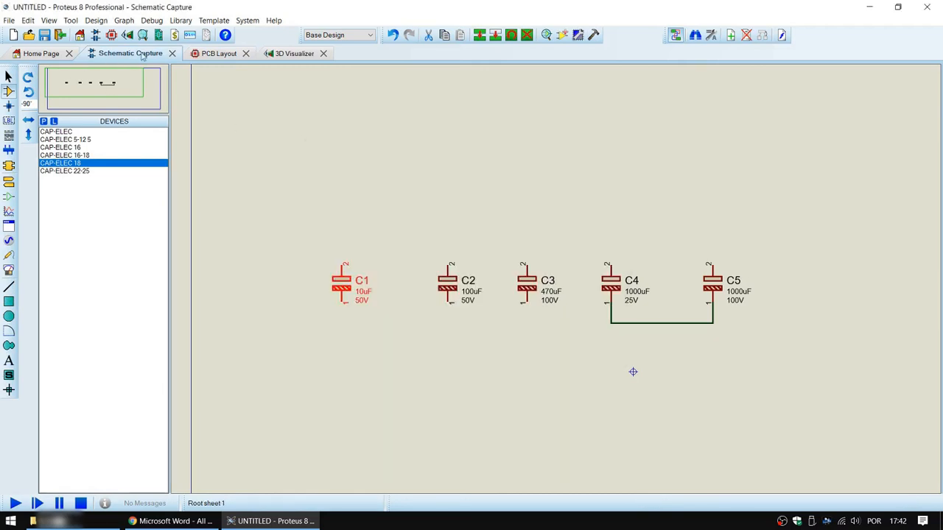
In the PCB layout, place C1 inside the board edge just below pin 1 of C5.
{"action": "left_click", "coordinate": [221, 56]}
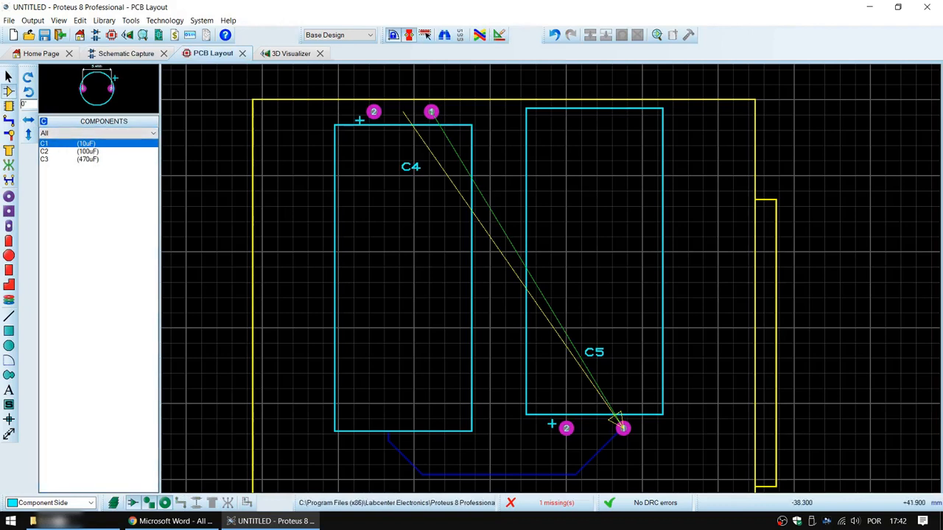
{"action": "left_click", "coordinate": [495, 323]}
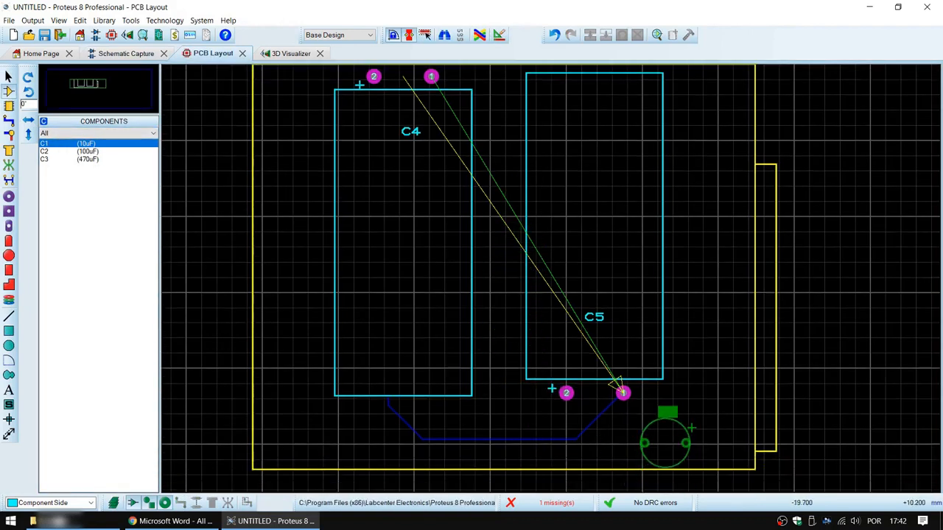
{"action": "left_click", "coordinate": [676, 442]}
Inspect C1 in 3D from the side and from above, focusing on how its leads spread to the pads.
{"action": "left_click", "coordinate": [282, 54]}
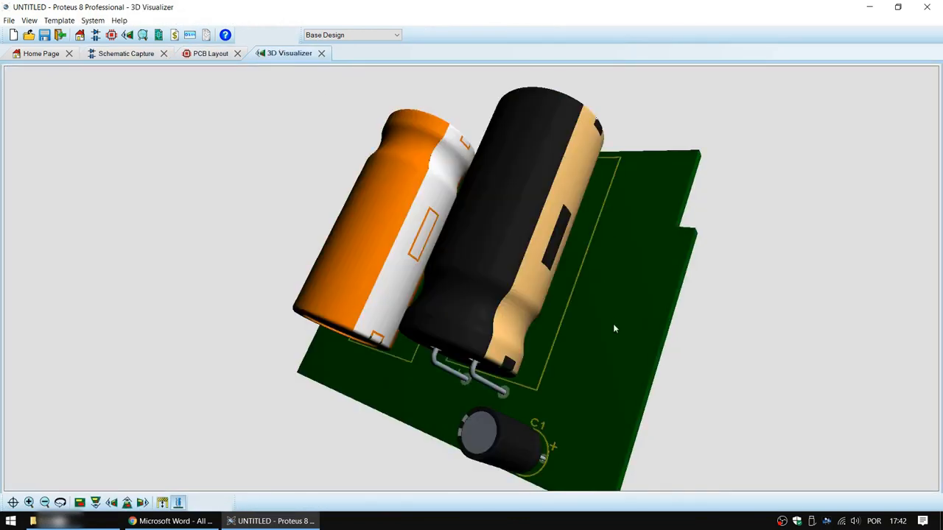
{"action": "left_click_drag", "start_coordinate": [614, 329], "coordinate": [689, 180]}
{"action": "scroll", "coordinate": [471, 278], "scroll_direction": "up", "scroll_amount": 2}
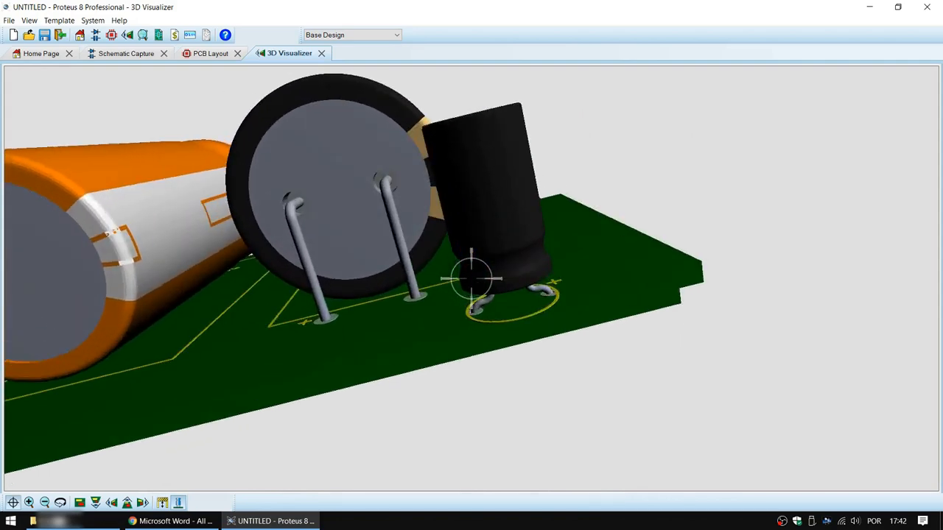
{"action": "scroll", "coordinate": [471, 278], "scroll_direction": "up", "scroll_amount": 1}
{"action": "left_click_drag", "start_coordinate": [471, 279], "coordinate": [471, 361]}
{"action": "right_click", "coordinate": [267, 334]}
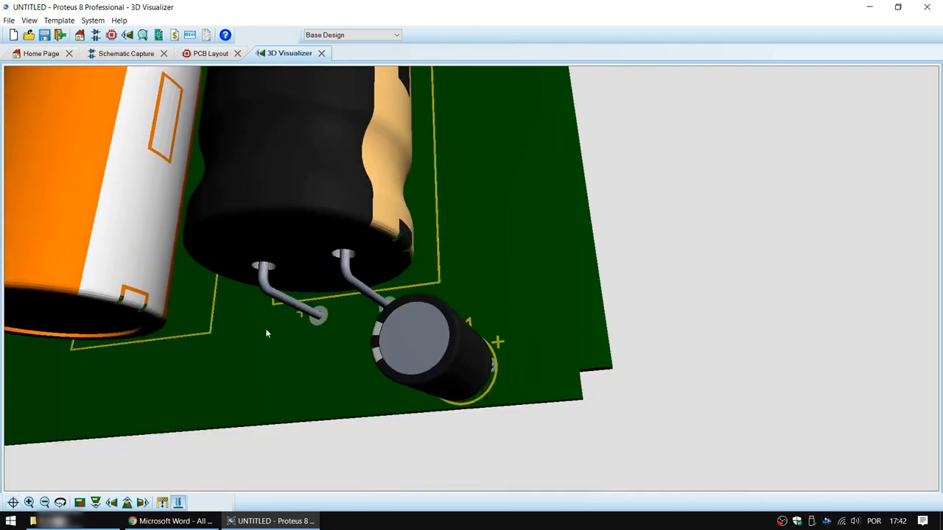
Switch to Chrome and examine the capacitor package naming scheme in the component search table PDF, covering diameter, height and terminal fields.
{"action": "left_click", "coordinate": [153, 523]}
{"action": "left_click", "coordinate": [221, 10]}
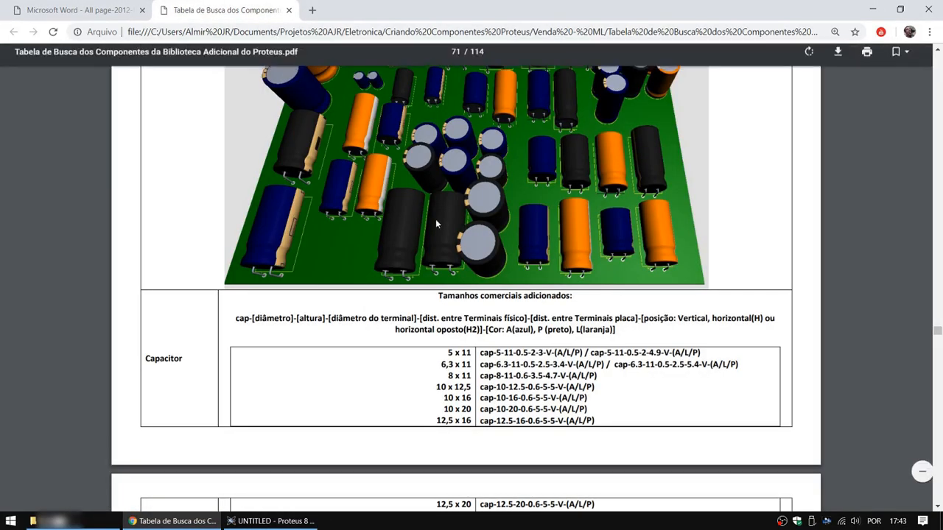
{"action": "scroll", "coordinate": [433, 285], "scroll_direction": "up", "scroll_amount": 3}
{"action": "scroll", "coordinate": [433, 284], "scroll_direction": "down", "scroll_amount": 3}
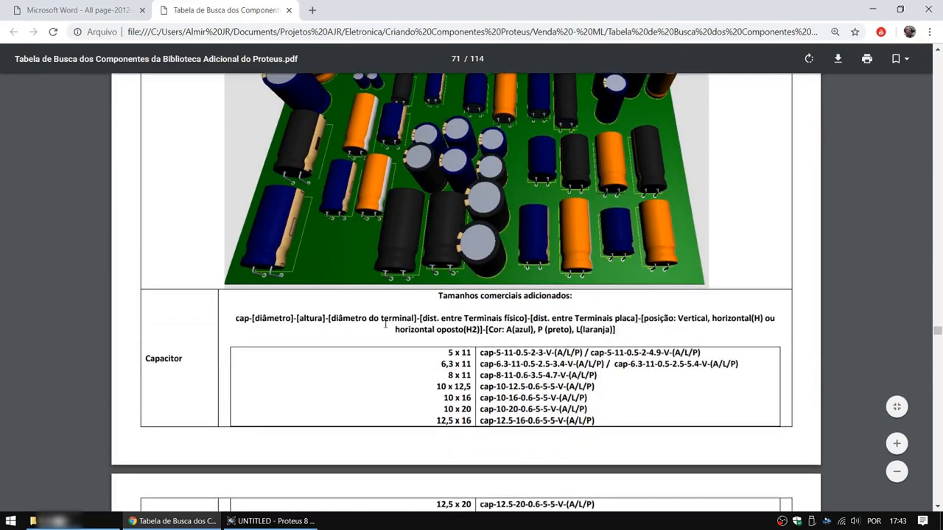
{"action": "left_click_drag", "start_coordinate": [385, 325], "coordinate": [555, 330]}
{"action": "left_click", "coordinate": [309, 335]}
{"action": "left_click_drag", "start_coordinate": [266, 323], "coordinate": [391, 326]}
{"action": "left_click", "coordinate": [289, 319]}
{"action": "left_click", "coordinate": [397, 325]}
Review the list of available capacitor sizes and the example 3D images on page 72 of the PDF.
{"action": "scroll", "coordinate": [636, 340], "scroll_direction": "down", "scroll_amount": 5}
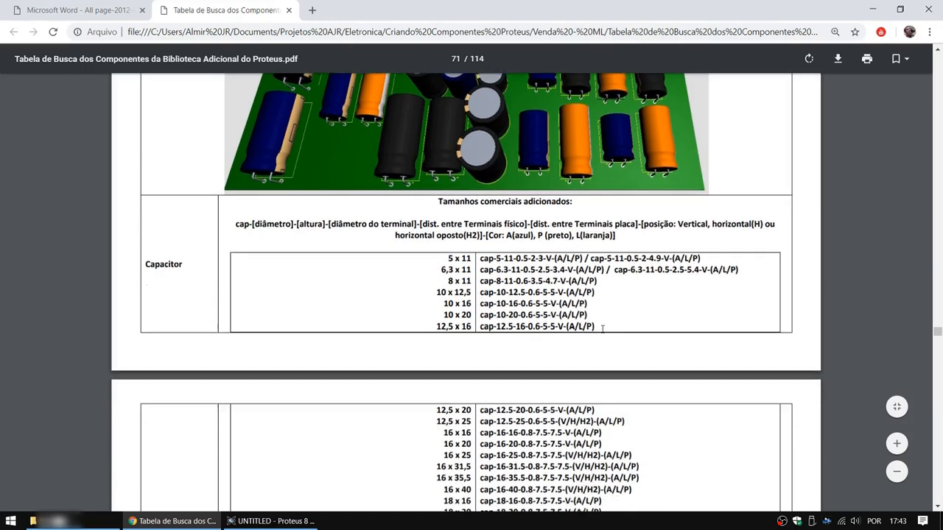
{"action": "scroll", "coordinate": [578, 318], "scroll_direction": "down", "scroll_amount": 3}
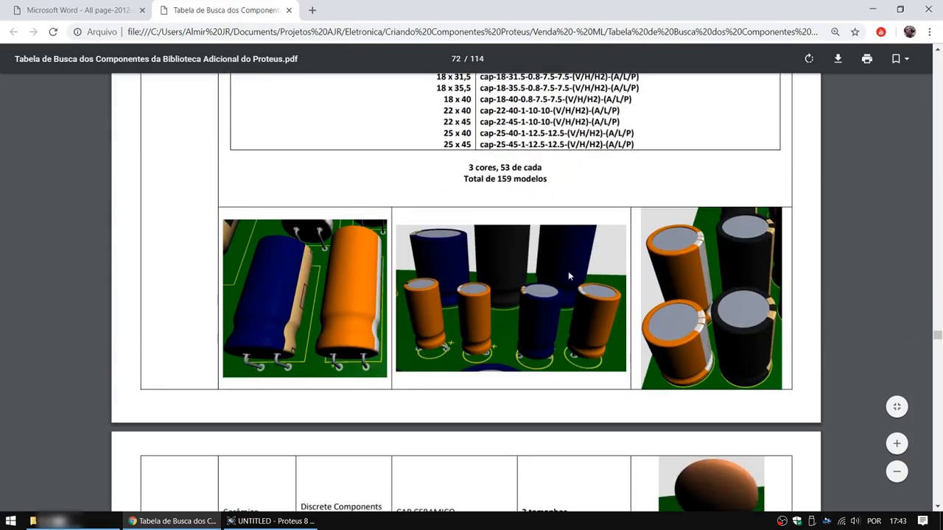
{"action": "scroll", "coordinate": [542, 300], "scroll_direction": "up", "scroll_amount": 2}
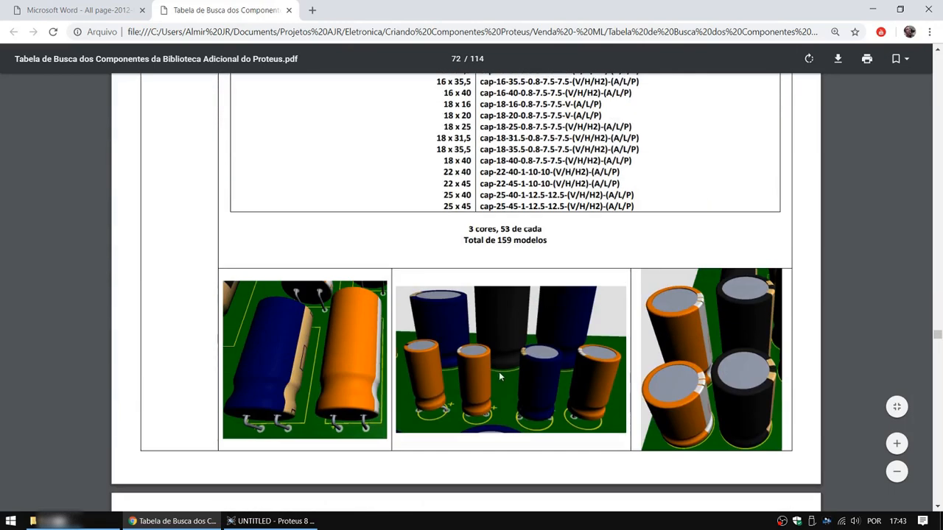